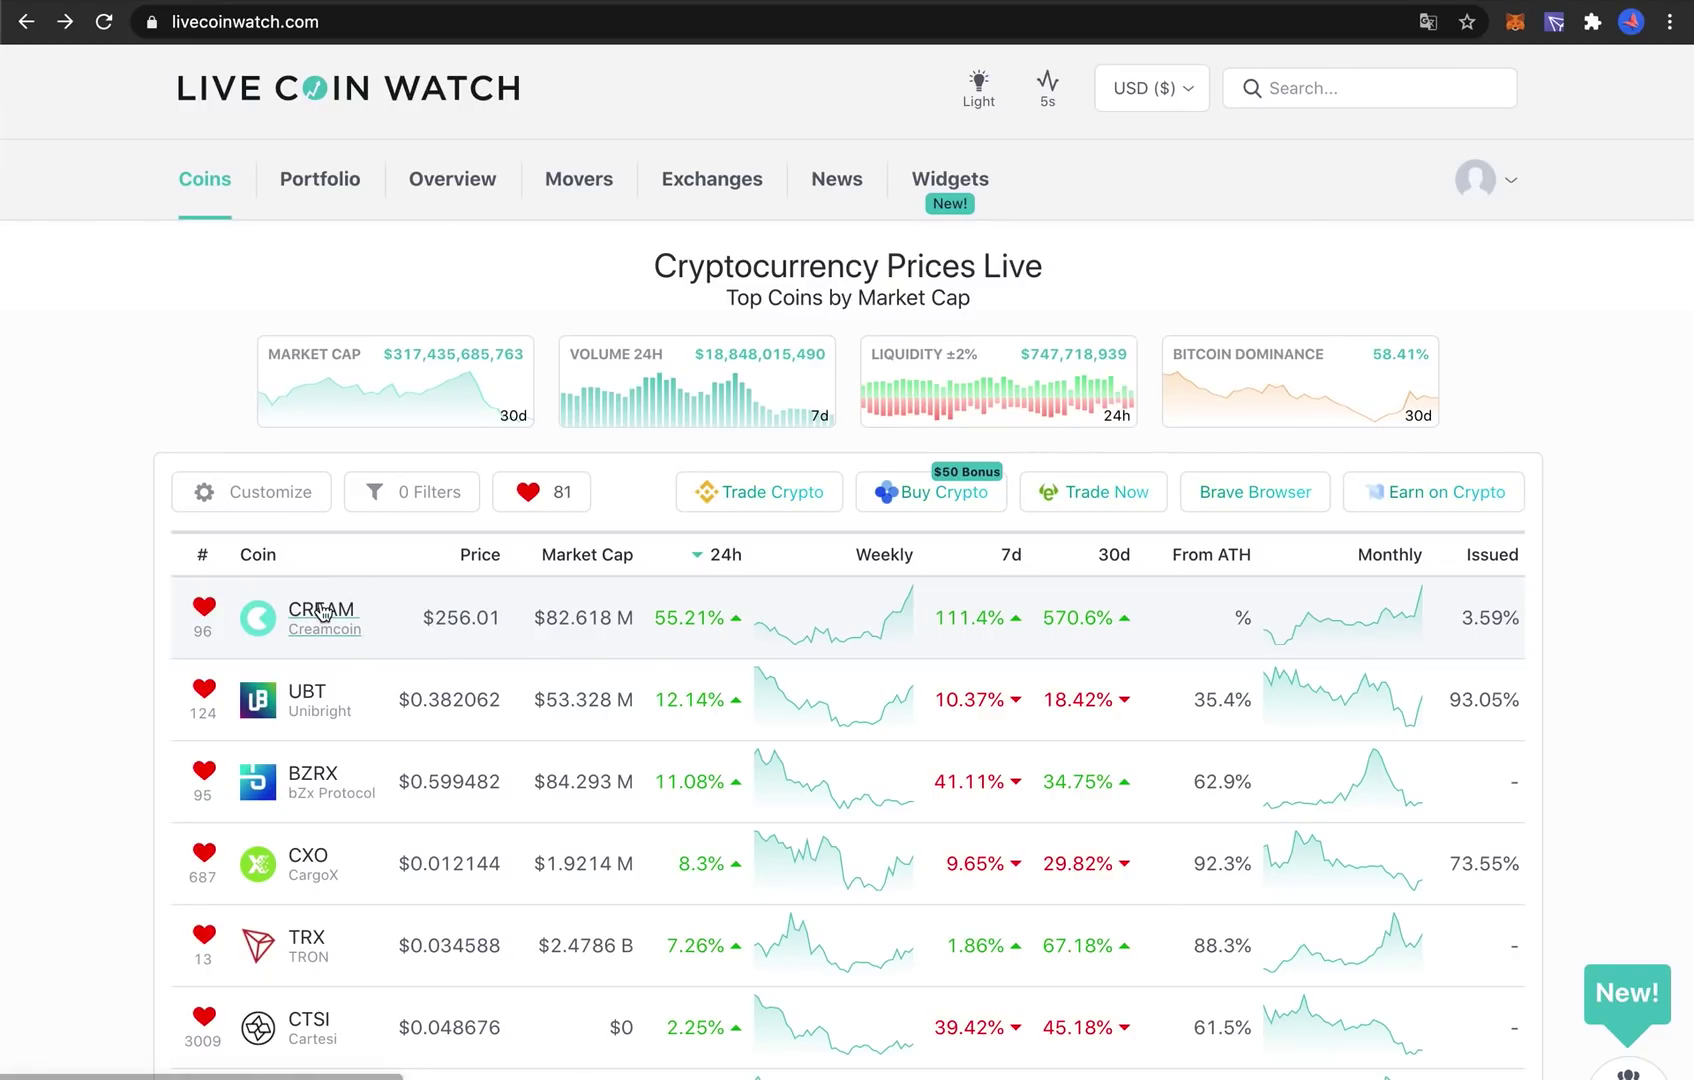
# Open the Creamcoin (CREAM) details and examine its total supply, total cap and price chart.
pyautogui.click(322, 610)
pyautogui.scroll(-3, 1278, 470)
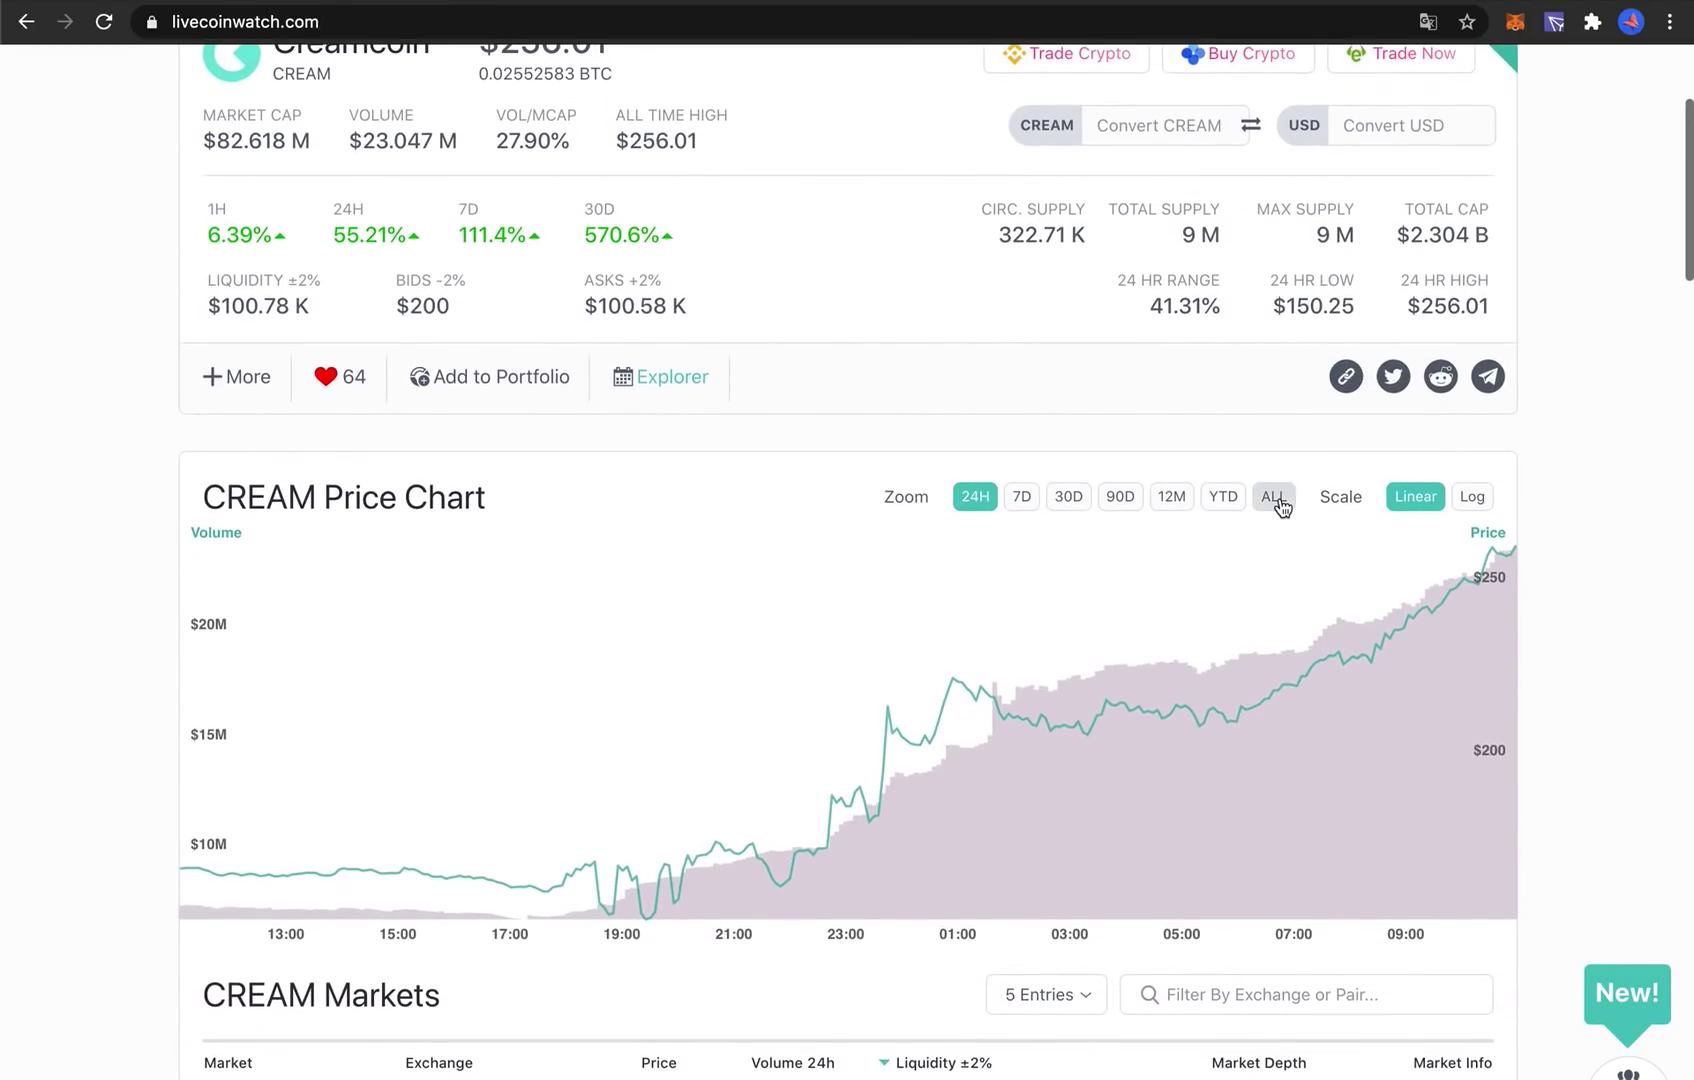
pyautogui.scroll(2, 1173, 398)
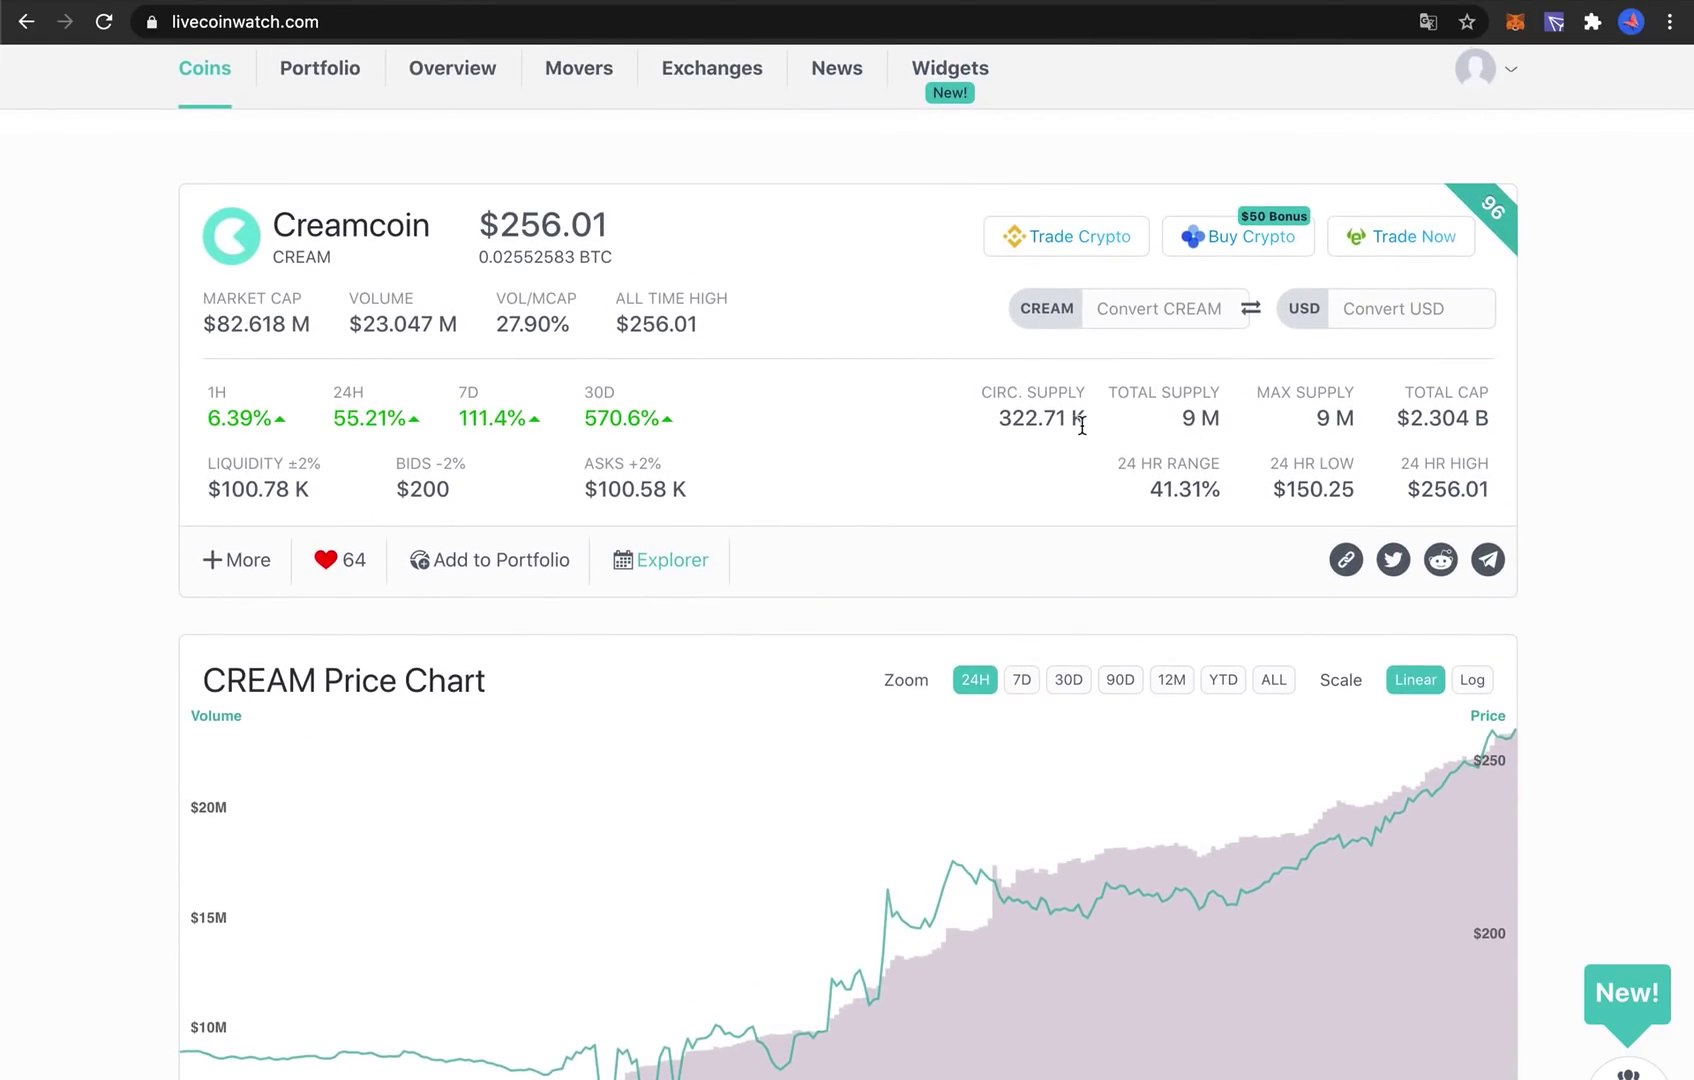
pyautogui.doubleClick(1187, 418)
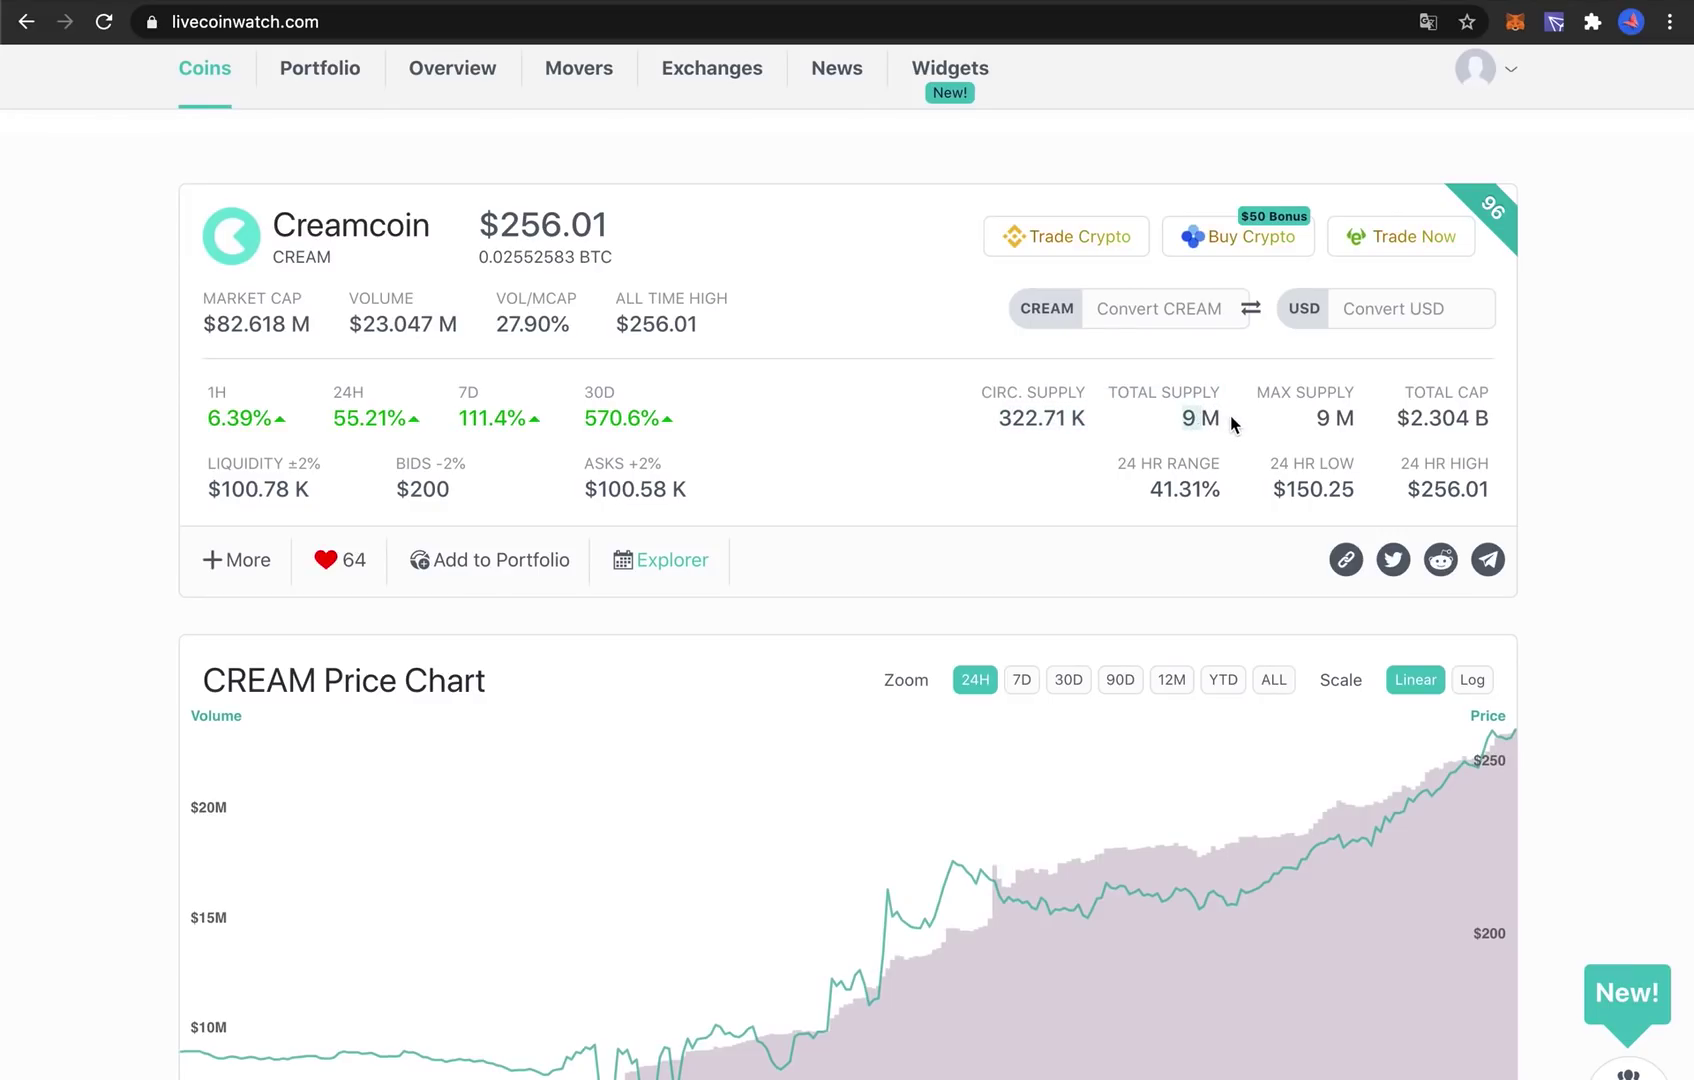
pyautogui.click(1126, 418)
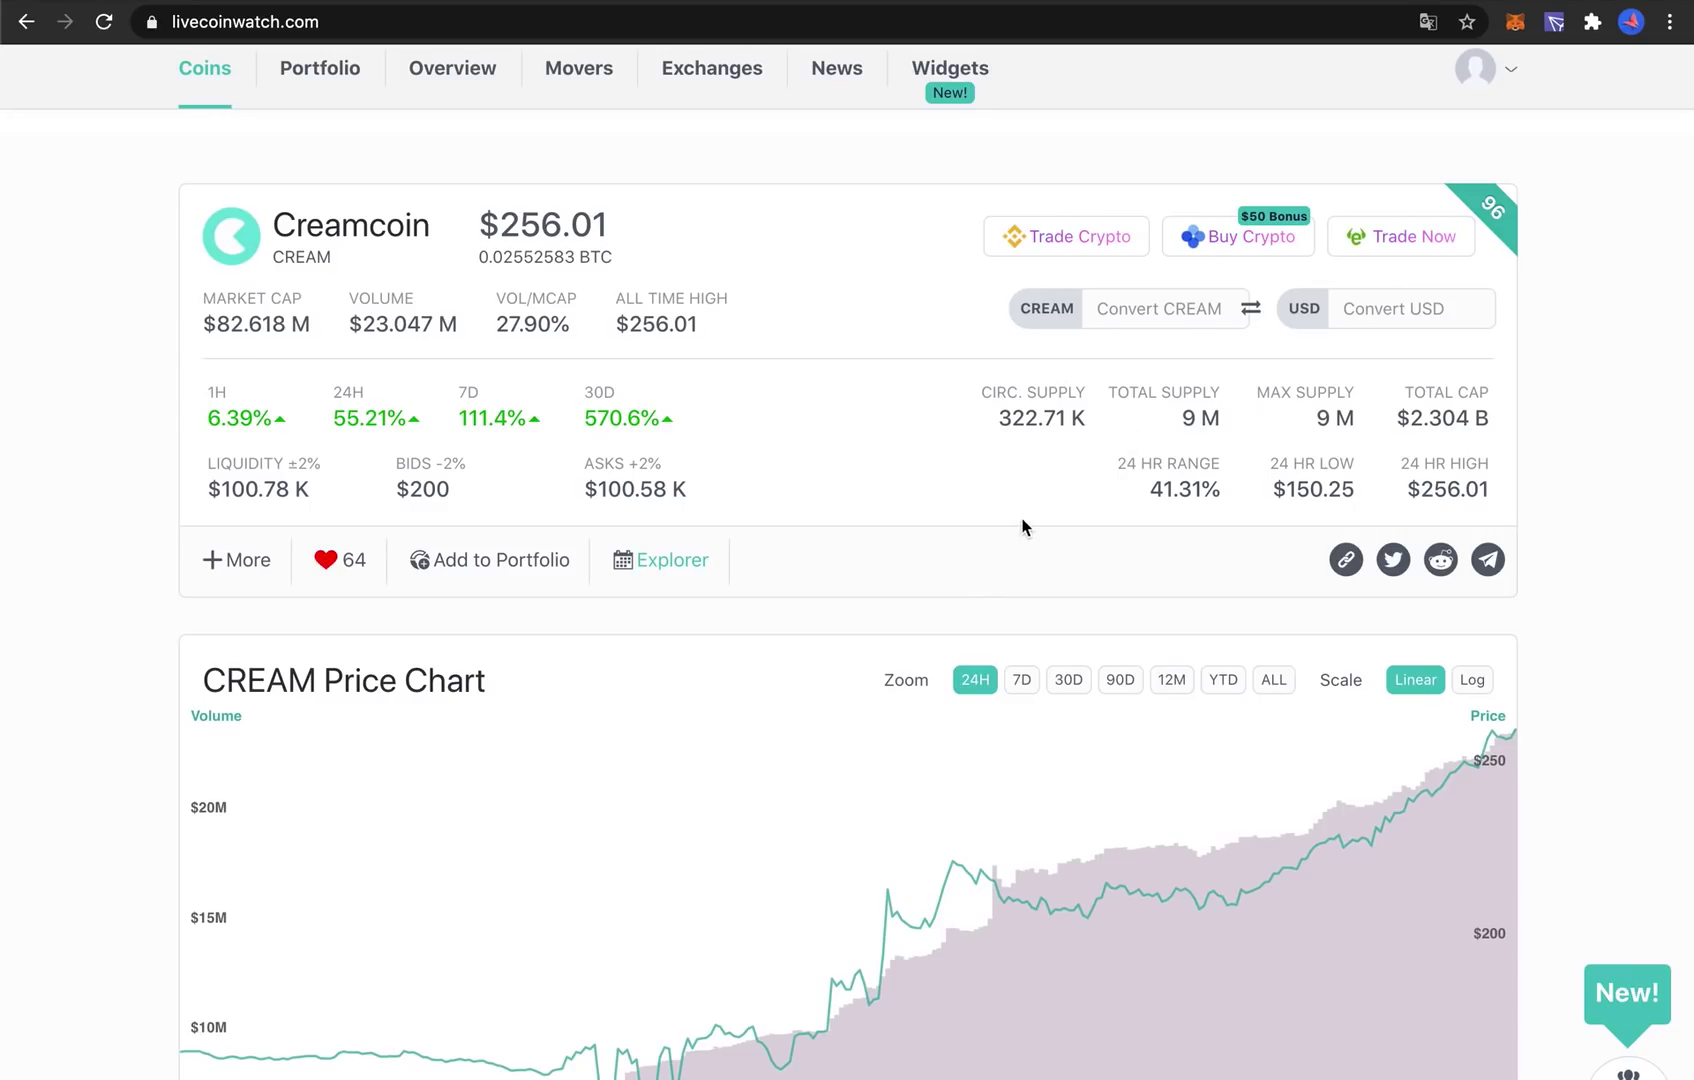
pyautogui.moveTo(1400, 420); pyautogui.dragTo(1500, 418)
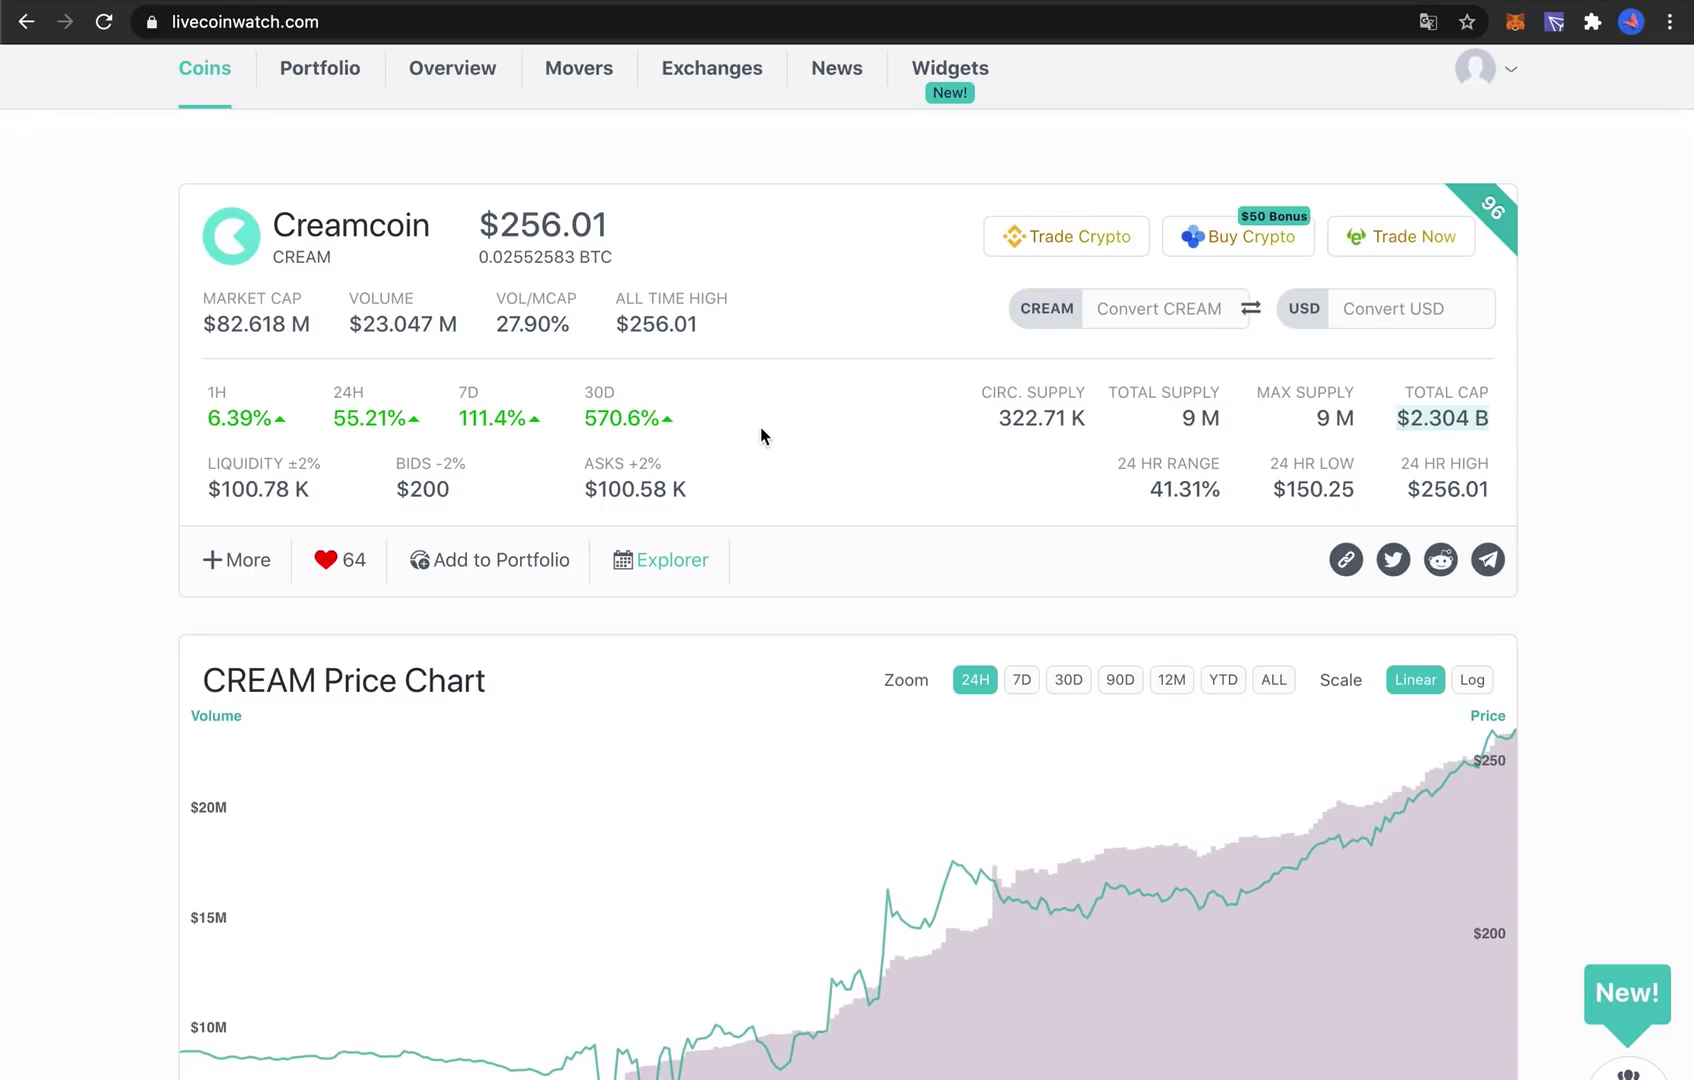
pyautogui.scroll(-3, 760, 430)
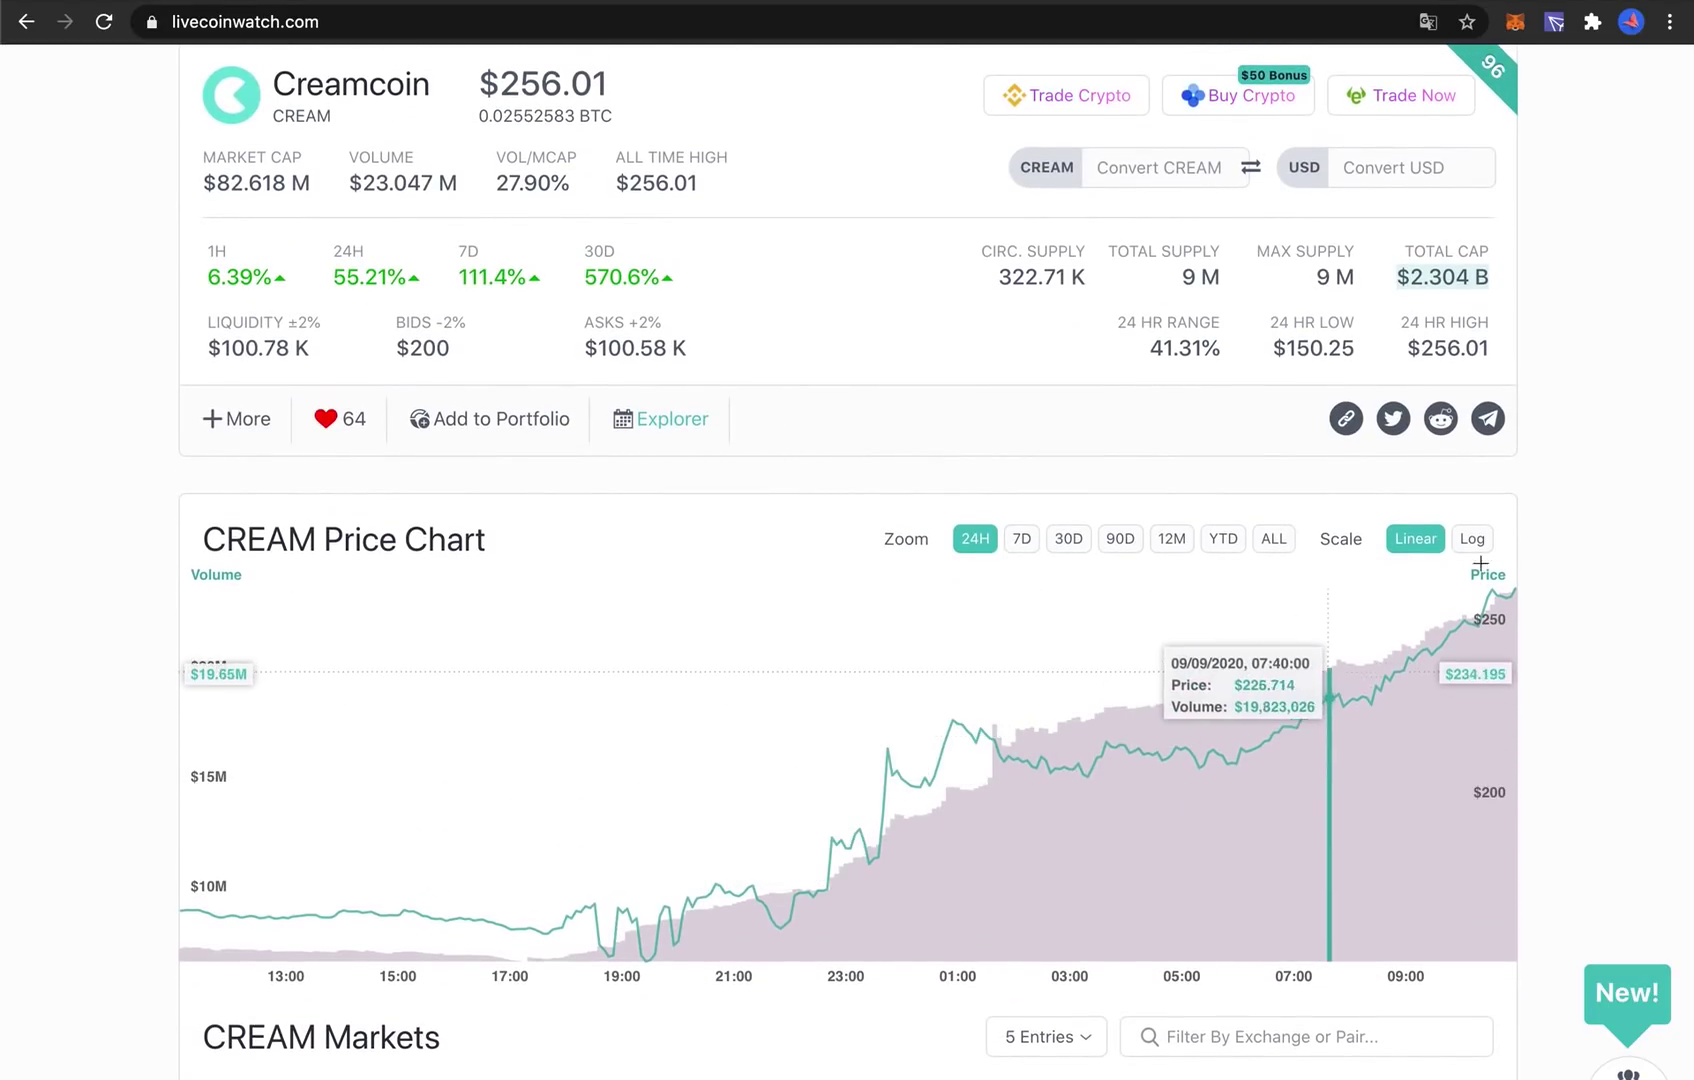
pyautogui.scroll(2, 1335, 626)
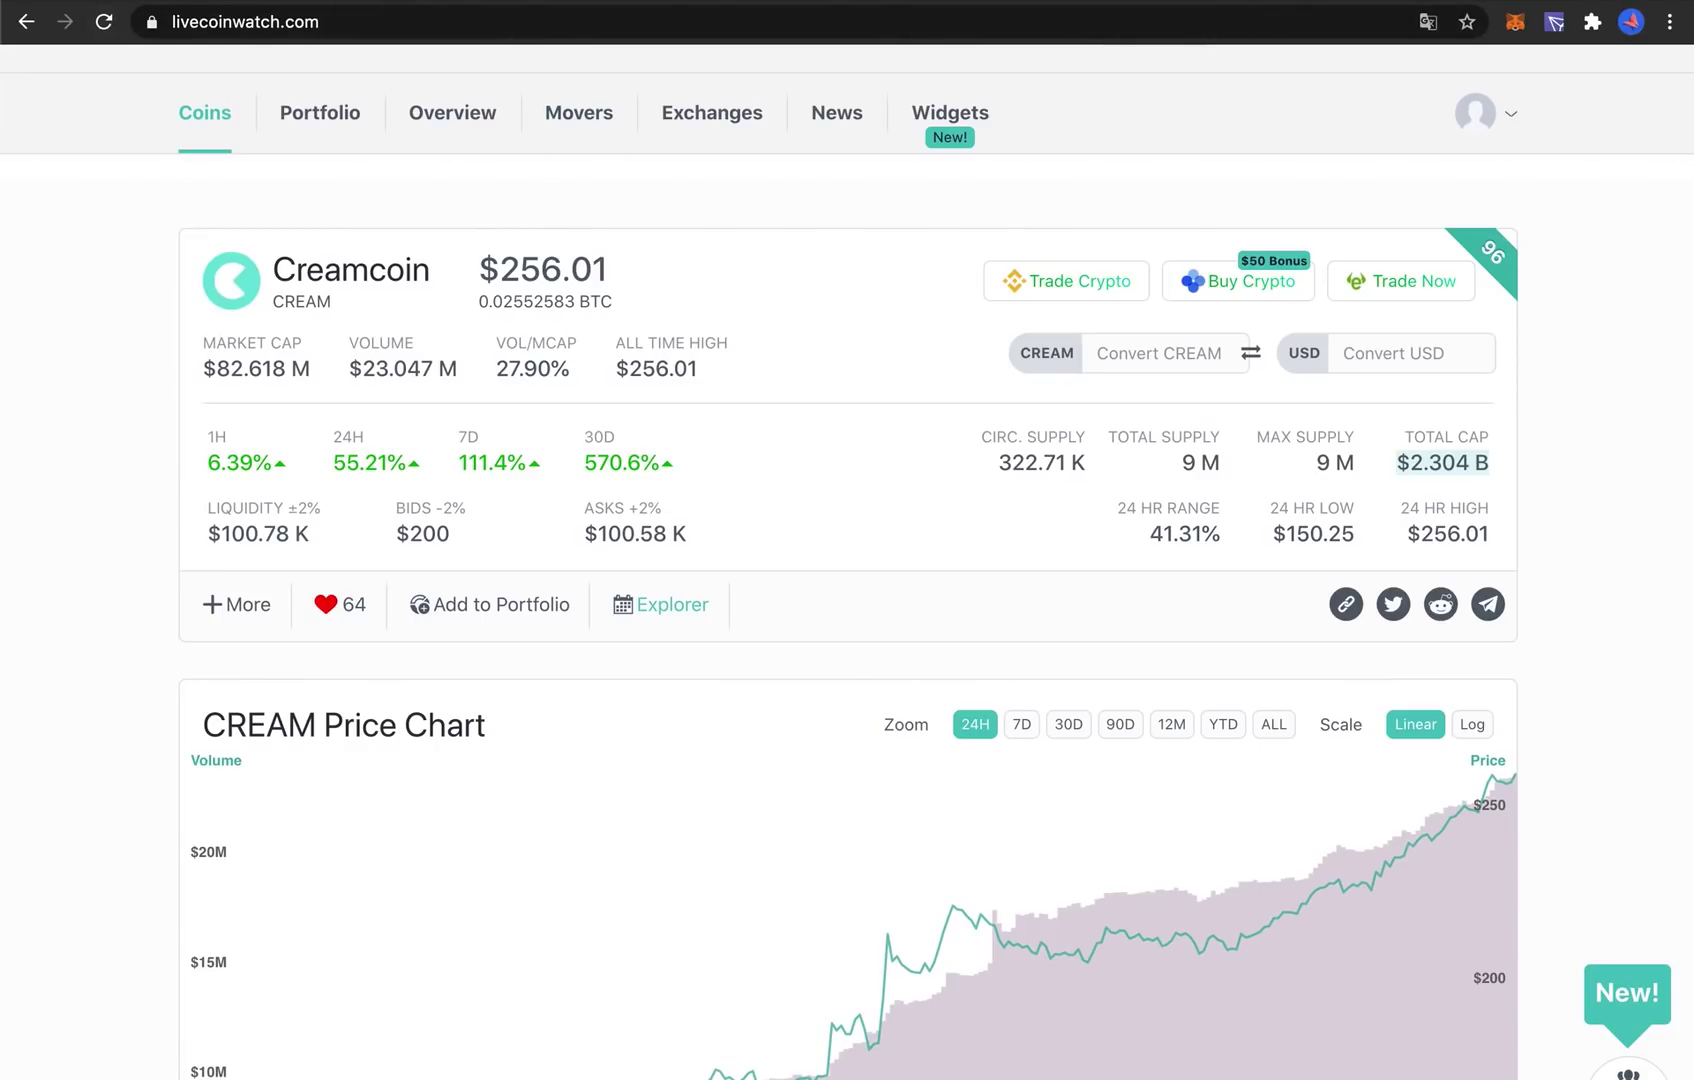
# Switch to the C.R.E.A.M. Finance app and open its dashboard.
pyautogui.click(145, 10)
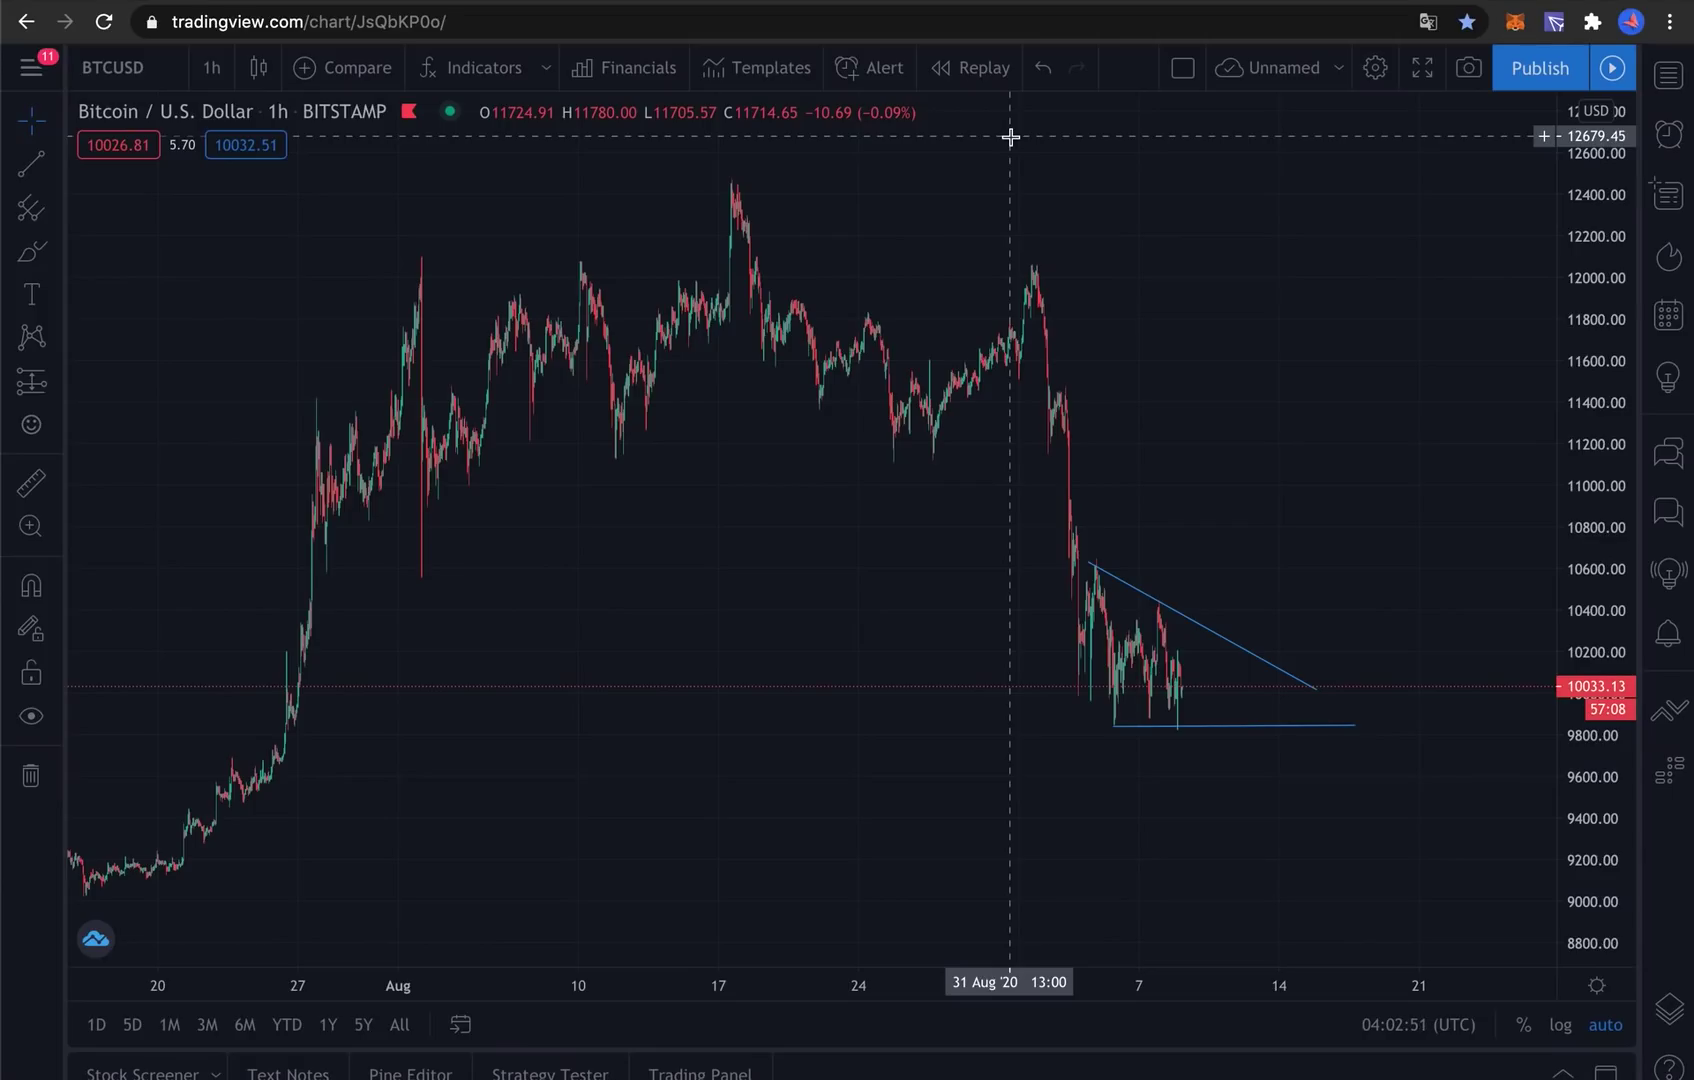
pyautogui.click(922, 5)
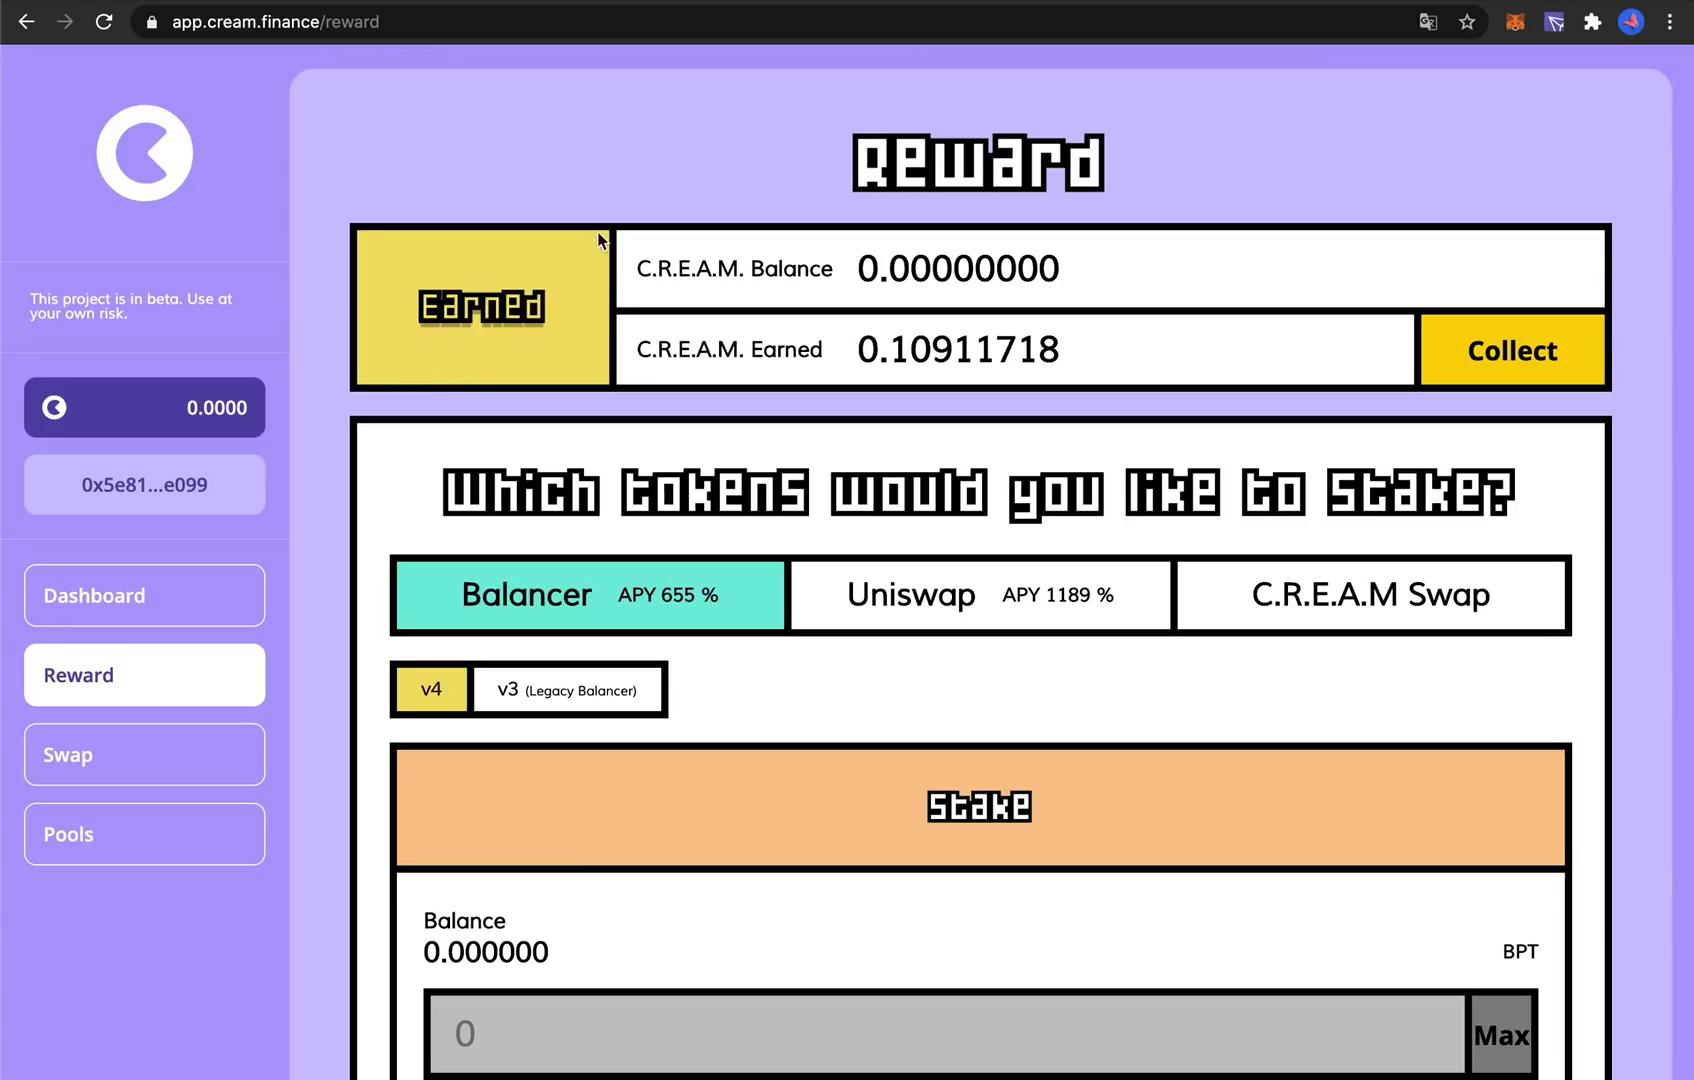
pyautogui.click(90, 600)
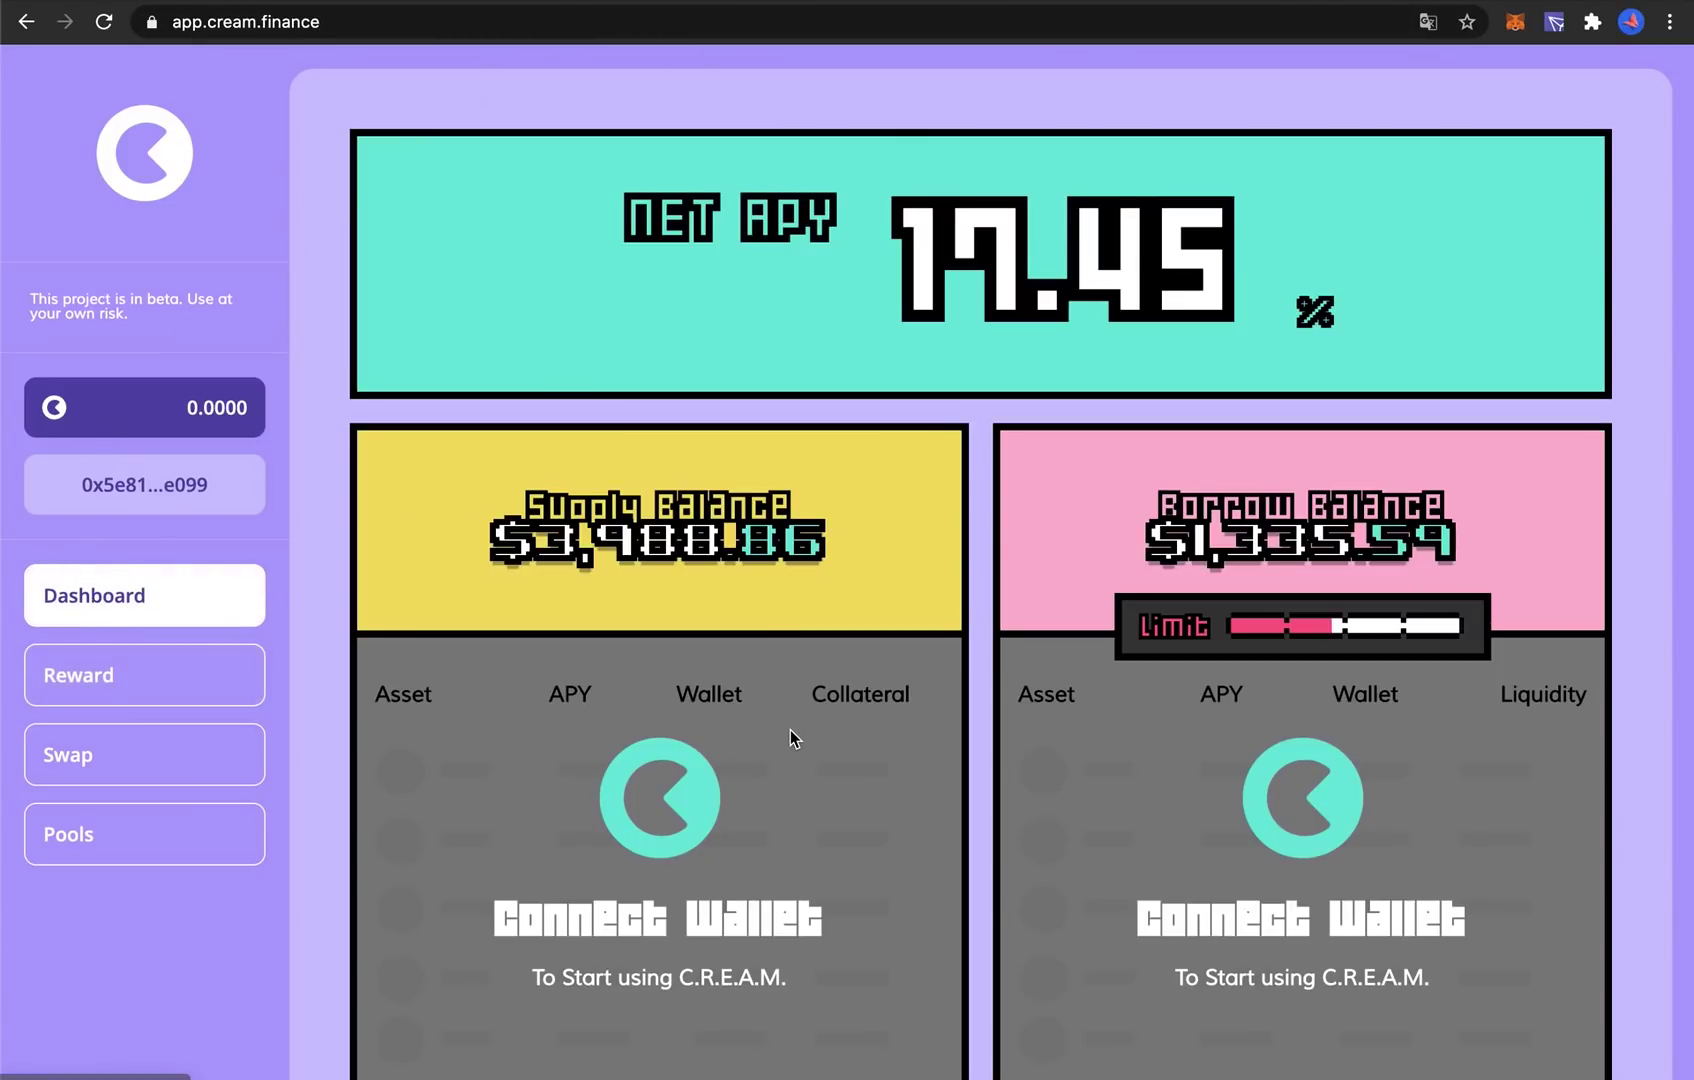
pyautogui.scroll(-1, 918, 490)
pyautogui.scroll(1, 928, 475)
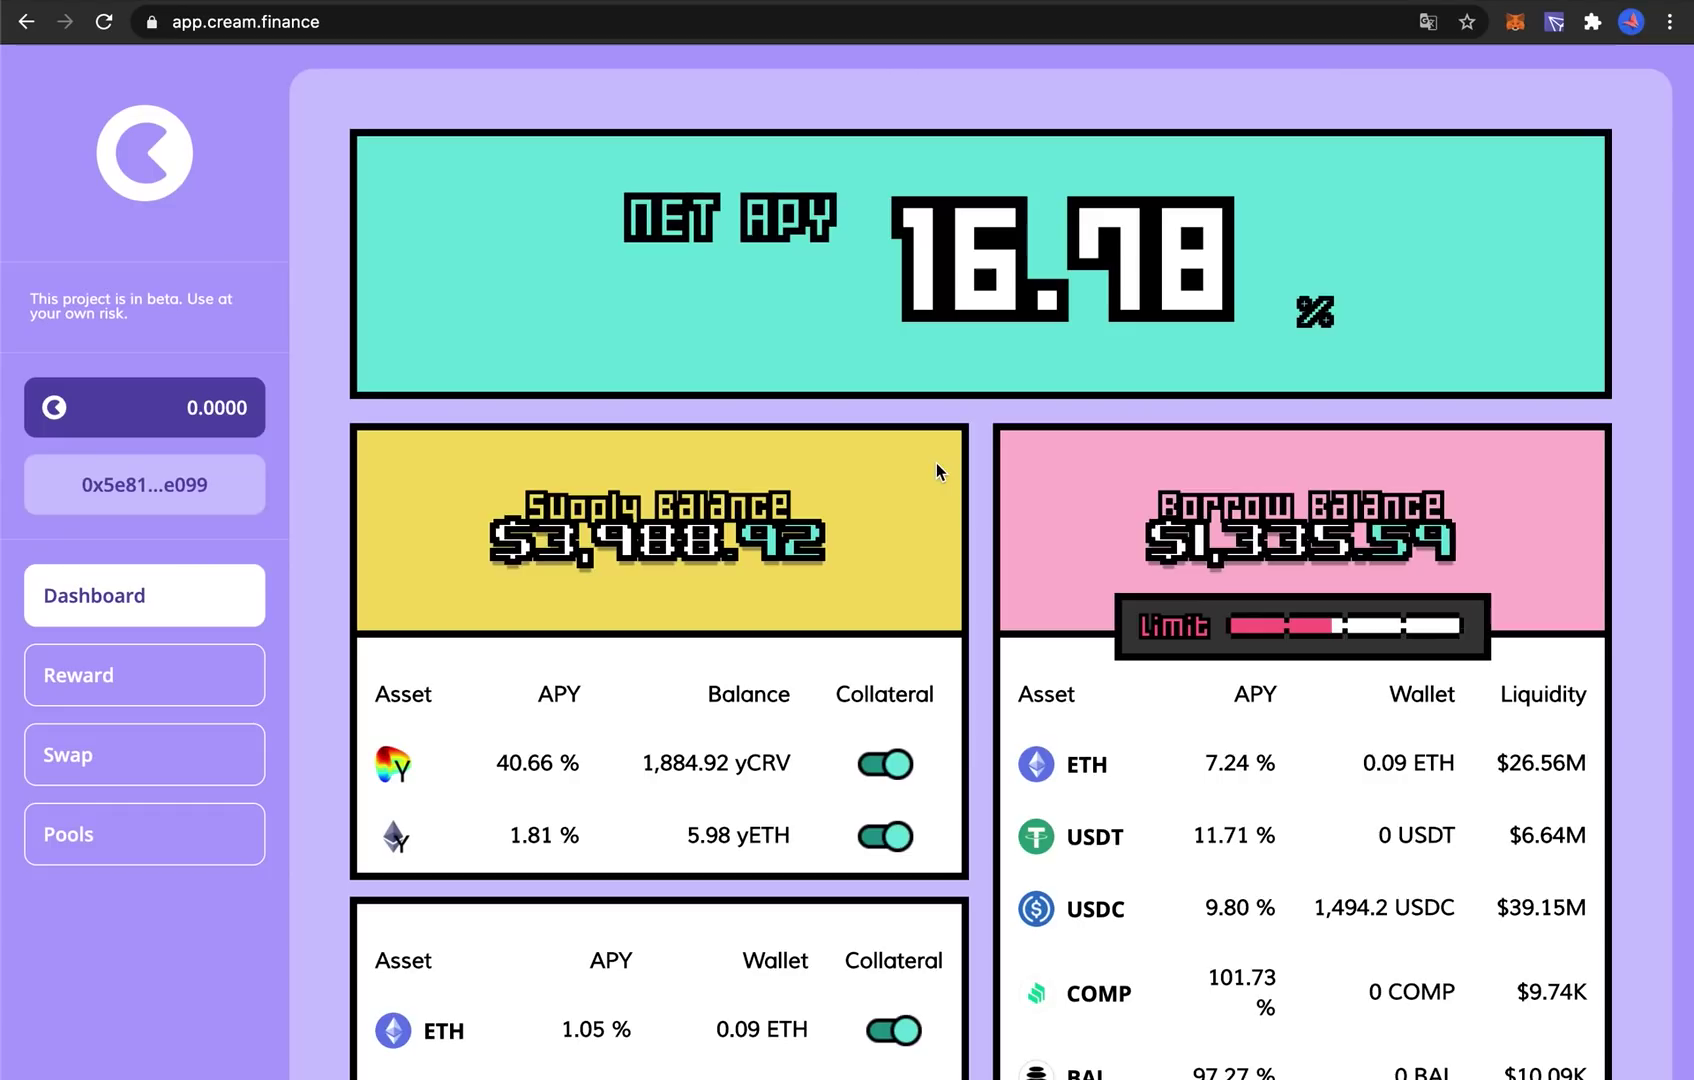
# Examine the supply and borrow asset lists on the dashboard, including APY, wallet balances, collateral settings and liquidity.
pyautogui.scroll(-2, 936, 472)
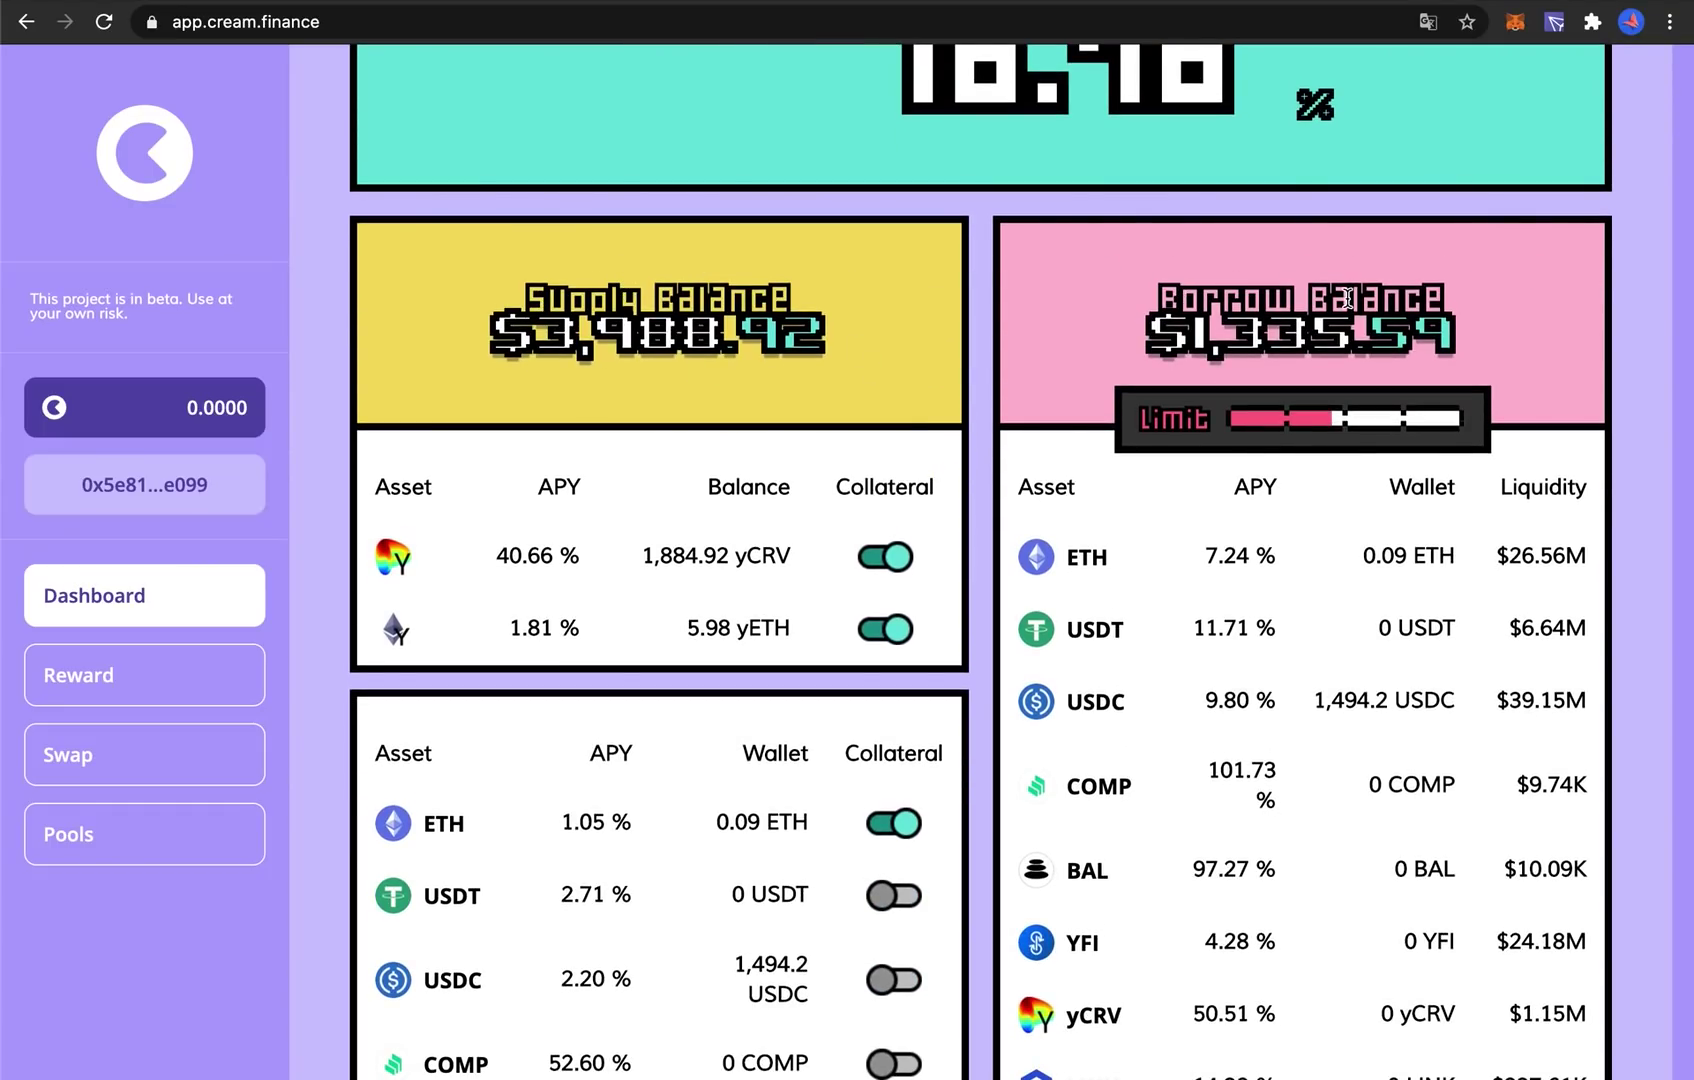
pyautogui.scroll(-2, 725, 445)
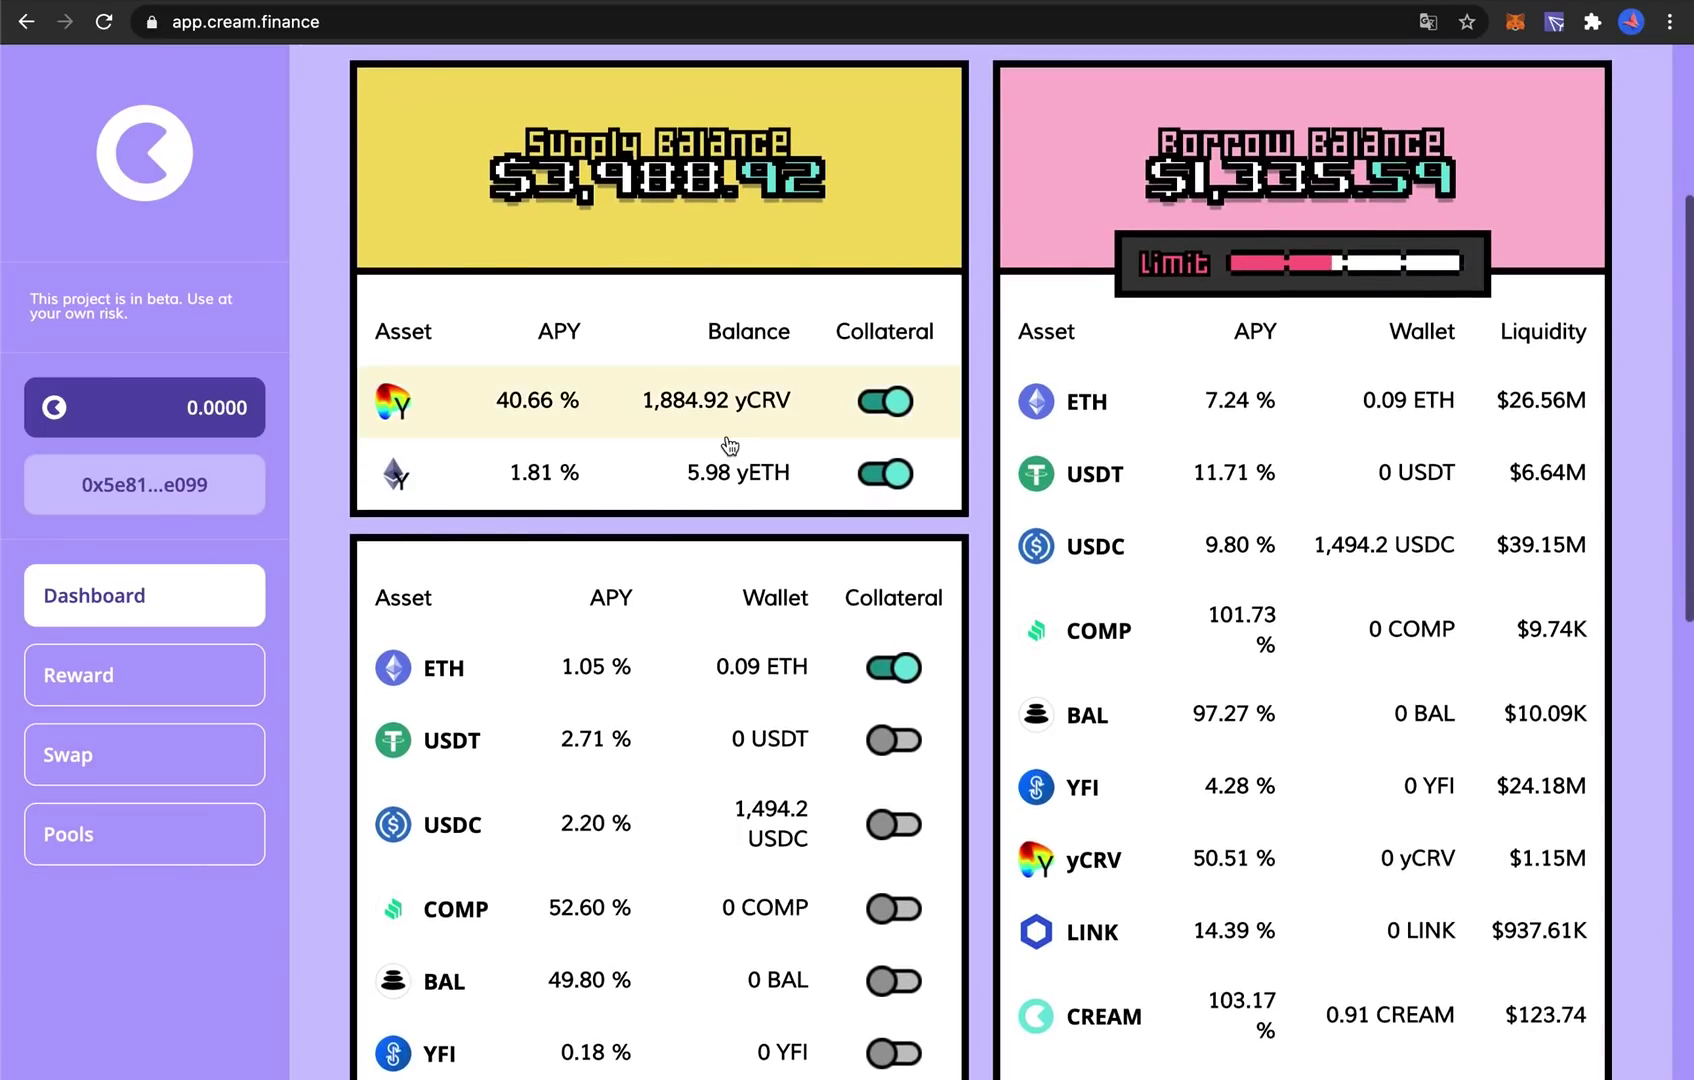
pyautogui.scroll(-2, 729, 445)
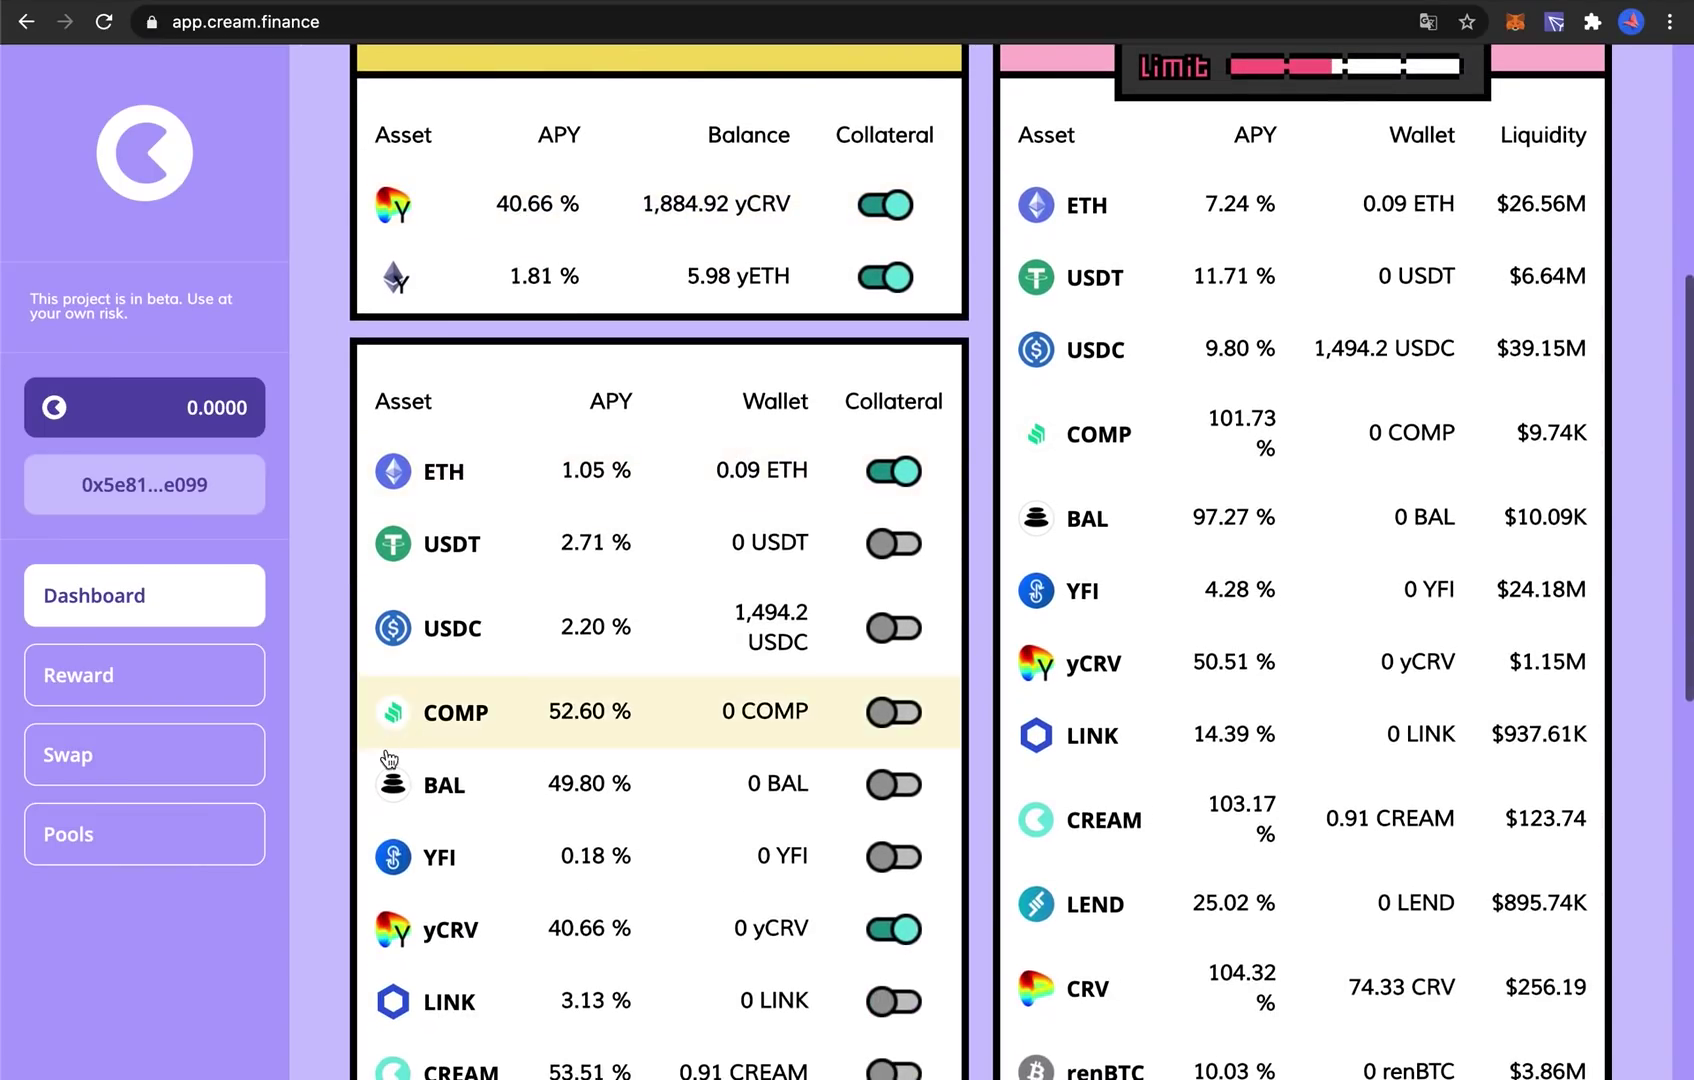
pyautogui.scroll(-2, 726, 703)
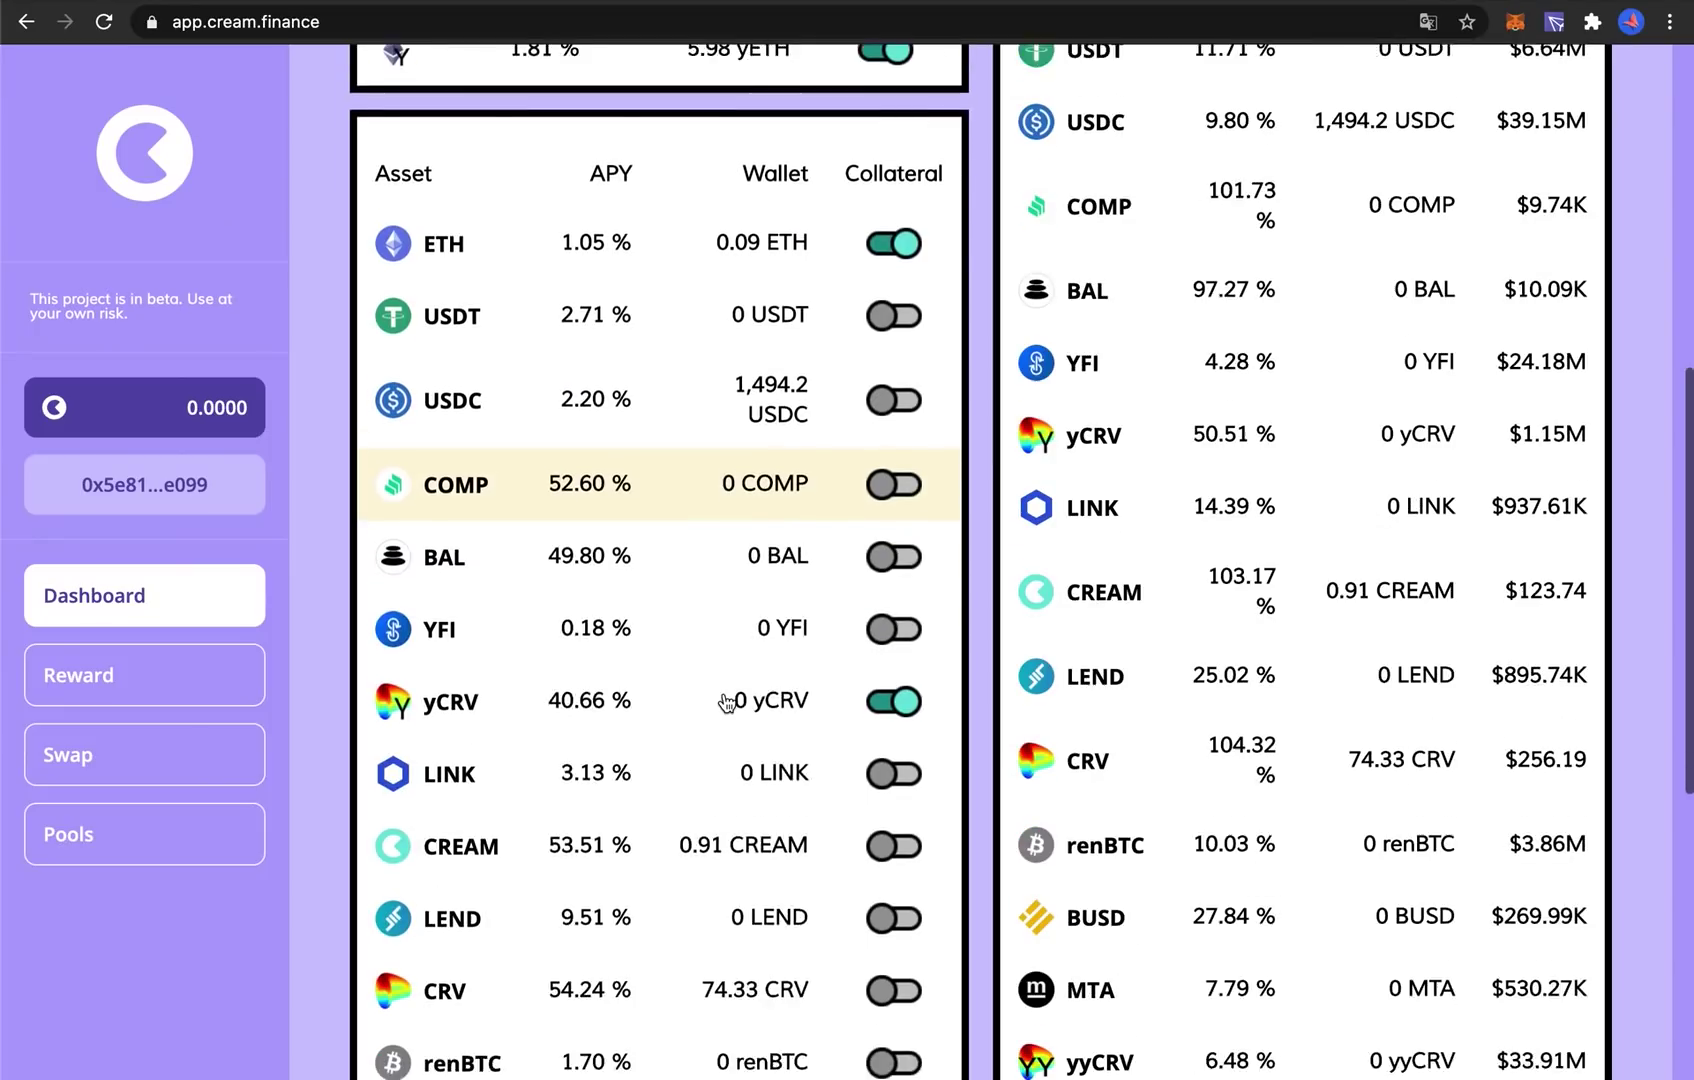
pyautogui.scroll(-1, 726, 703)
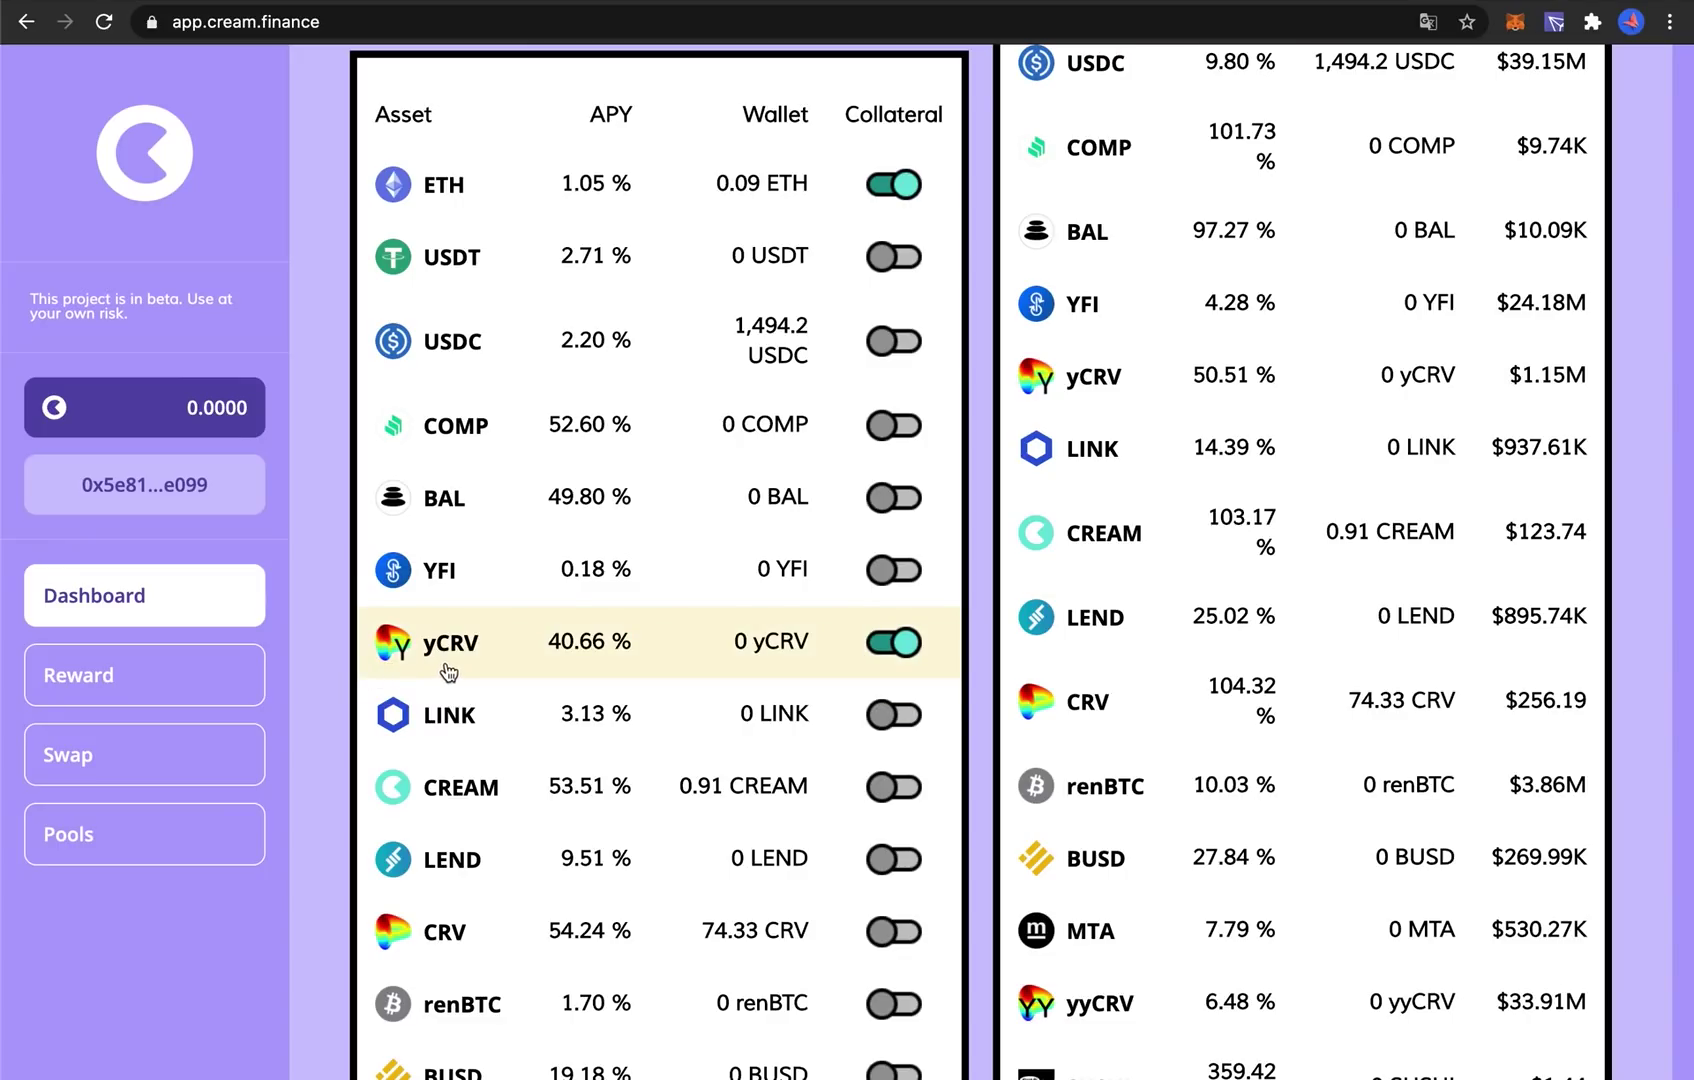
pyautogui.scroll(-6, 540, 664)
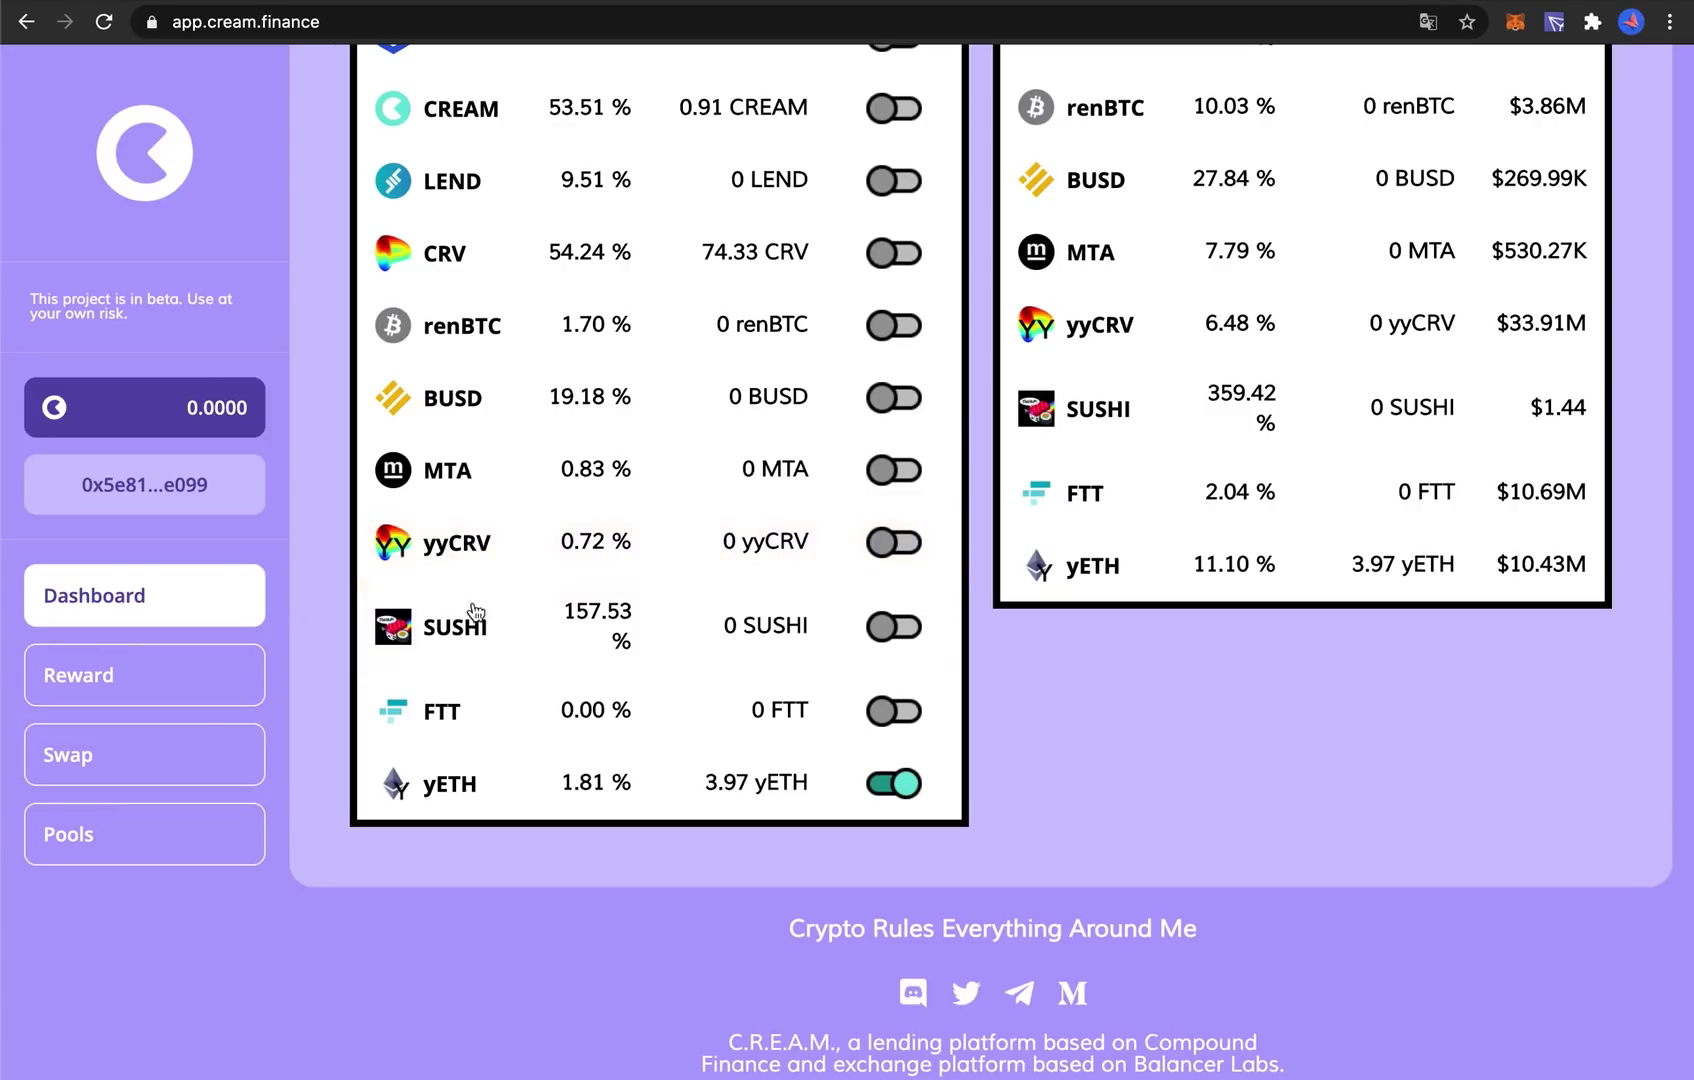
pyautogui.scroll(1, 806, 582)
pyautogui.scroll(4, 806, 582)
pyautogui.scroll(-4, 586, 784)
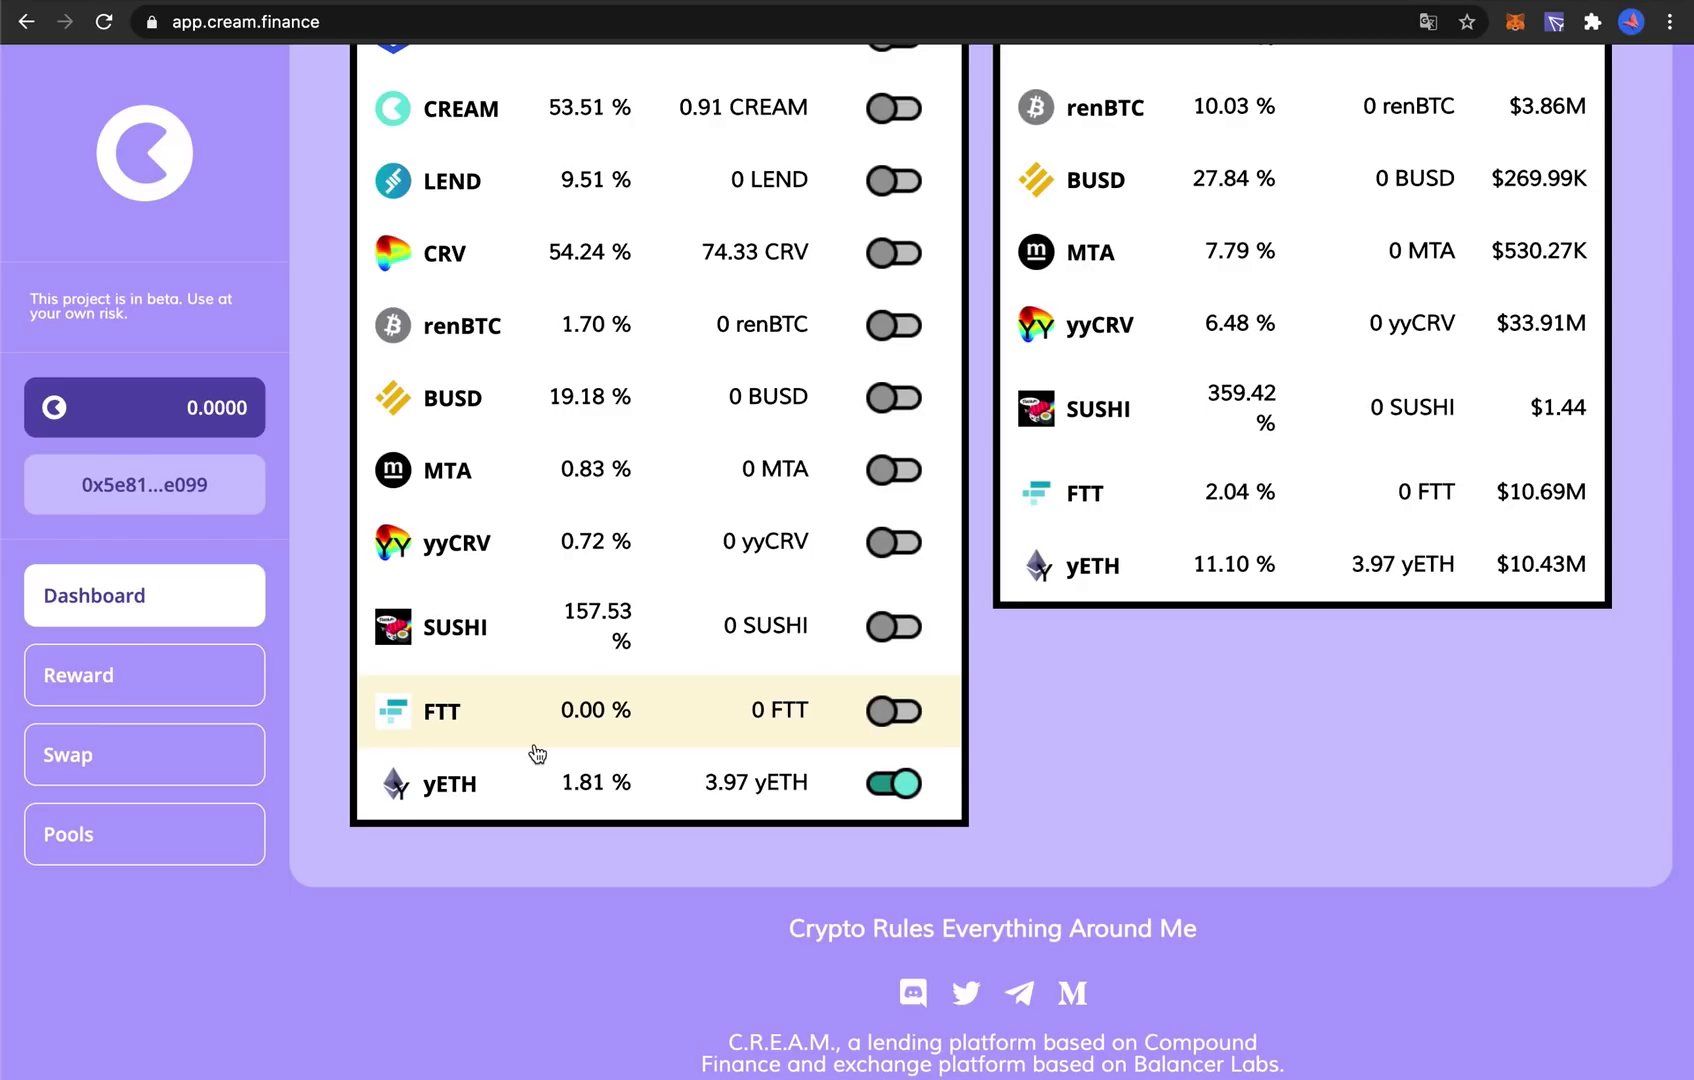
pyautogui.scroll(9, 537, 753)
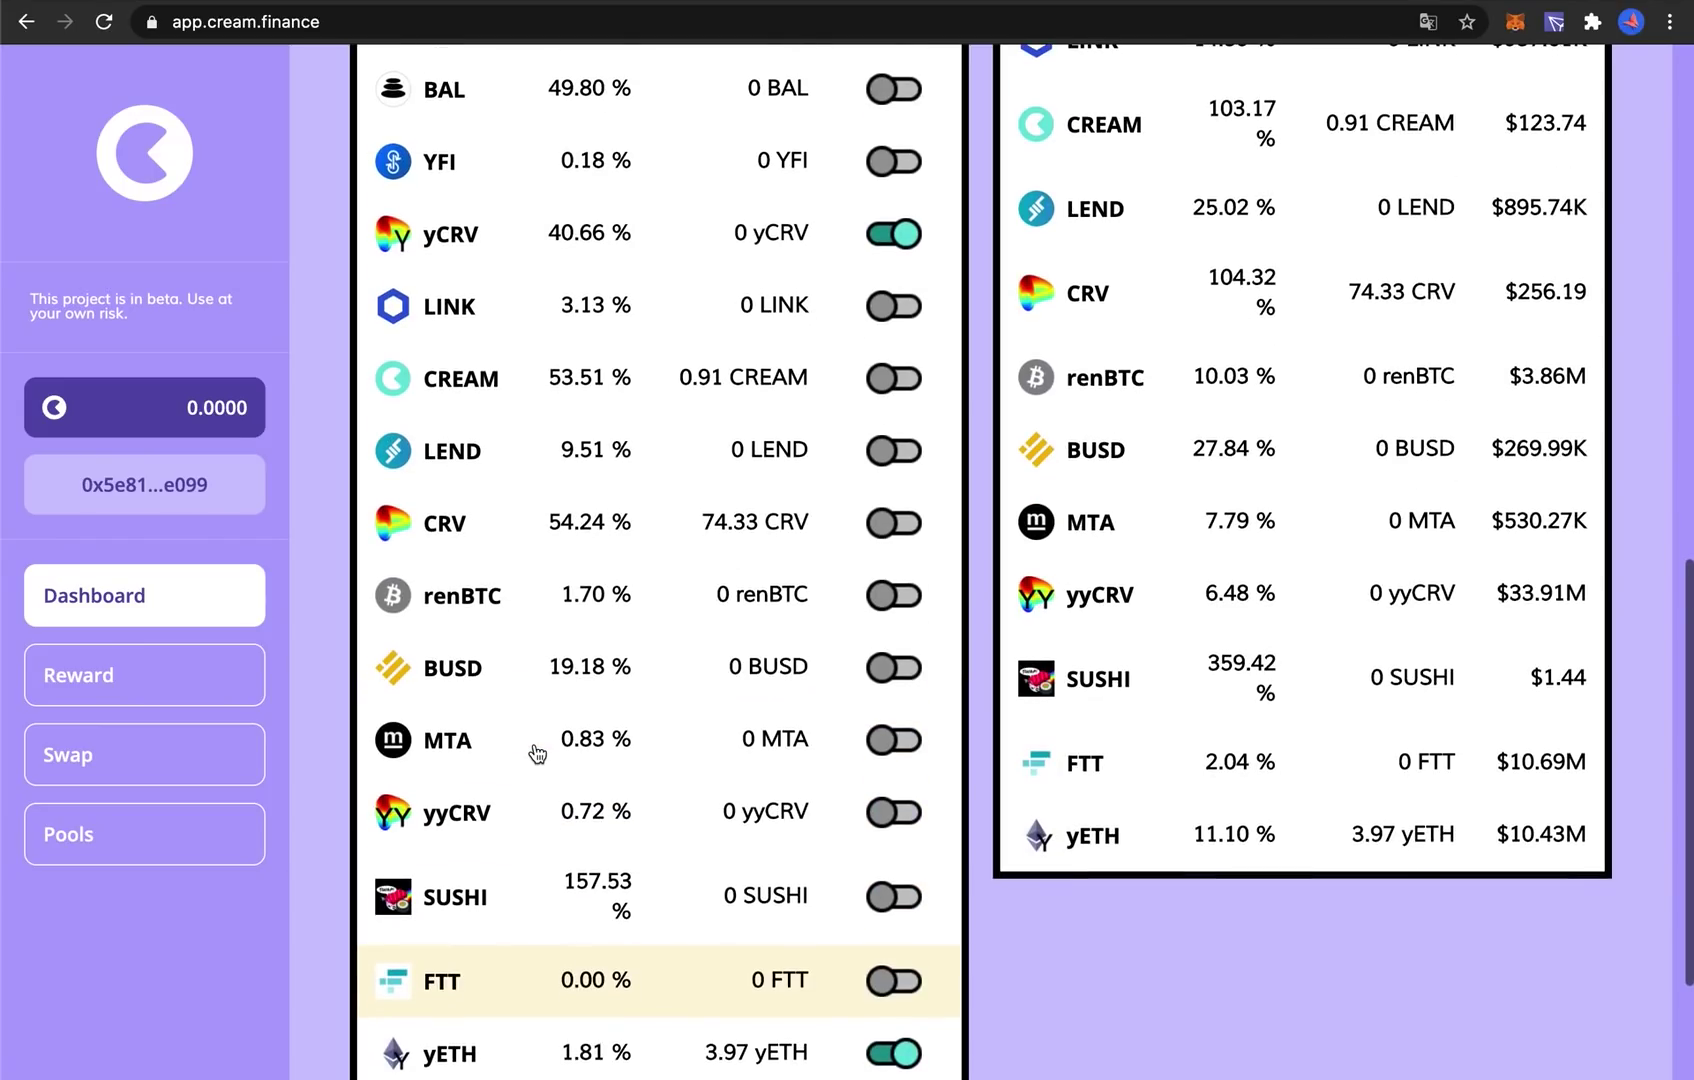
pyautogui.scroll(1, 629, 257)
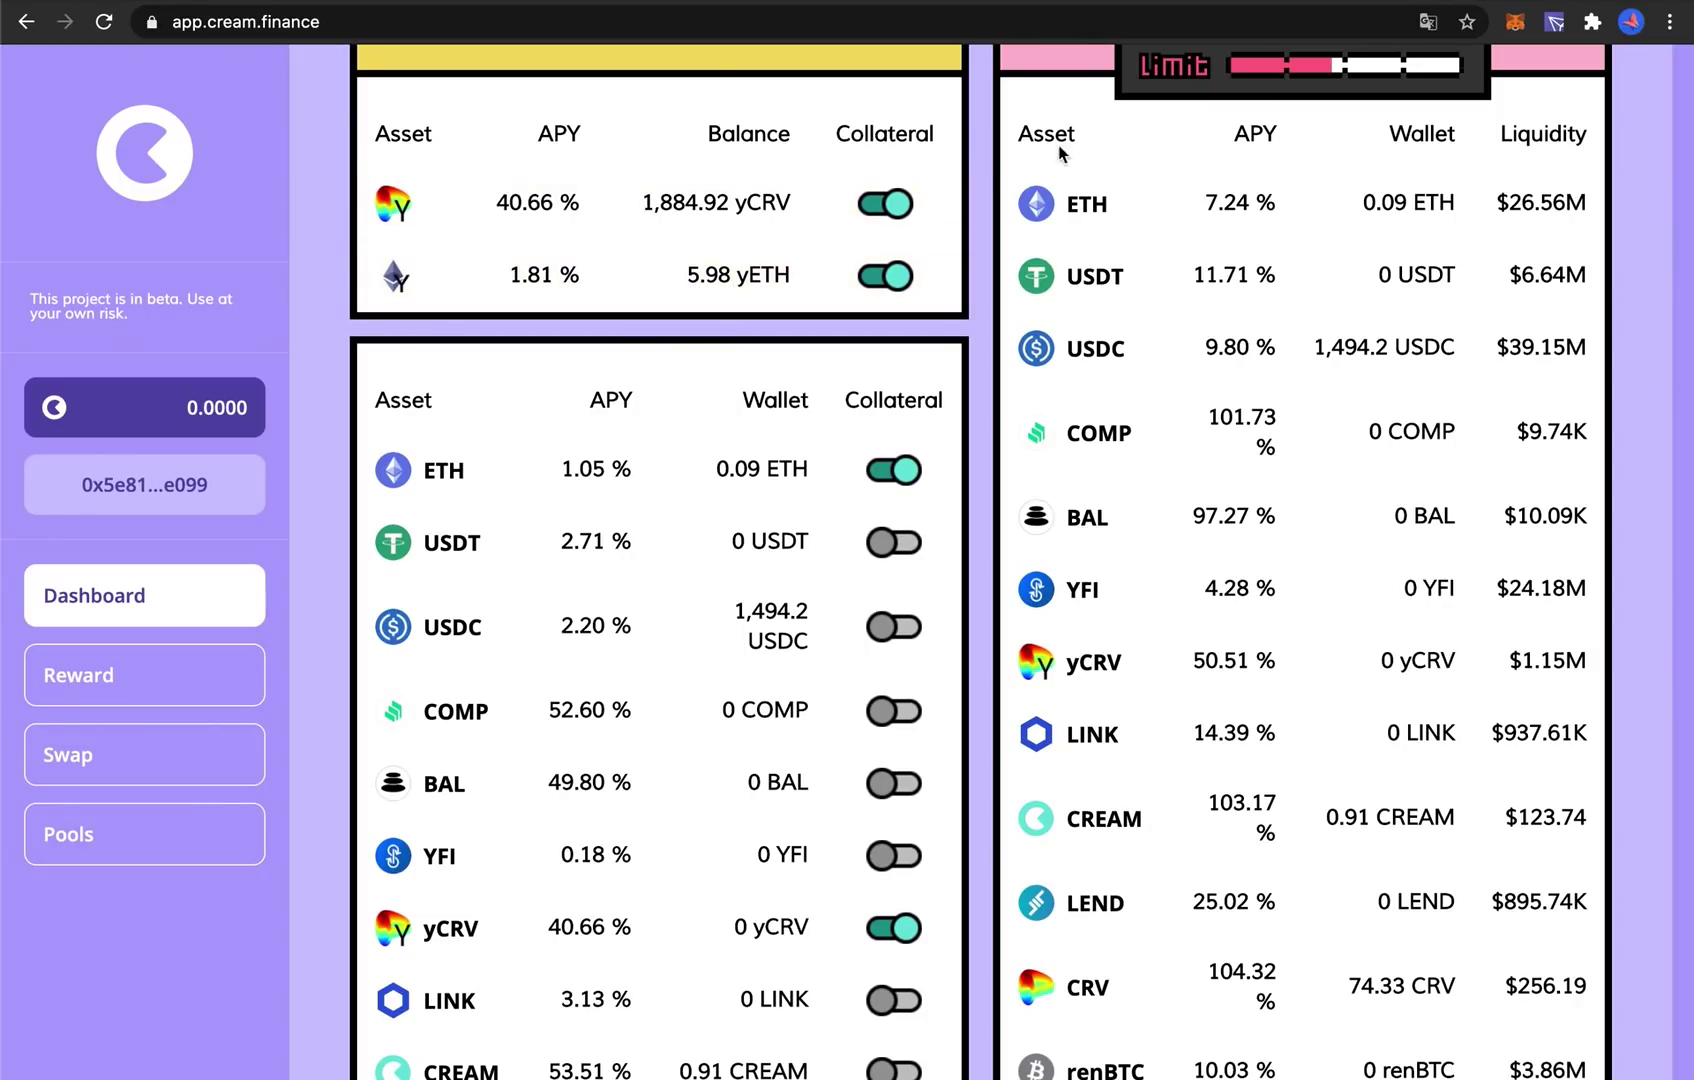
# Open the ETH borrow details, check the borrow balance and distribution APY, and close them.
pyautogui.click(1258, 208)
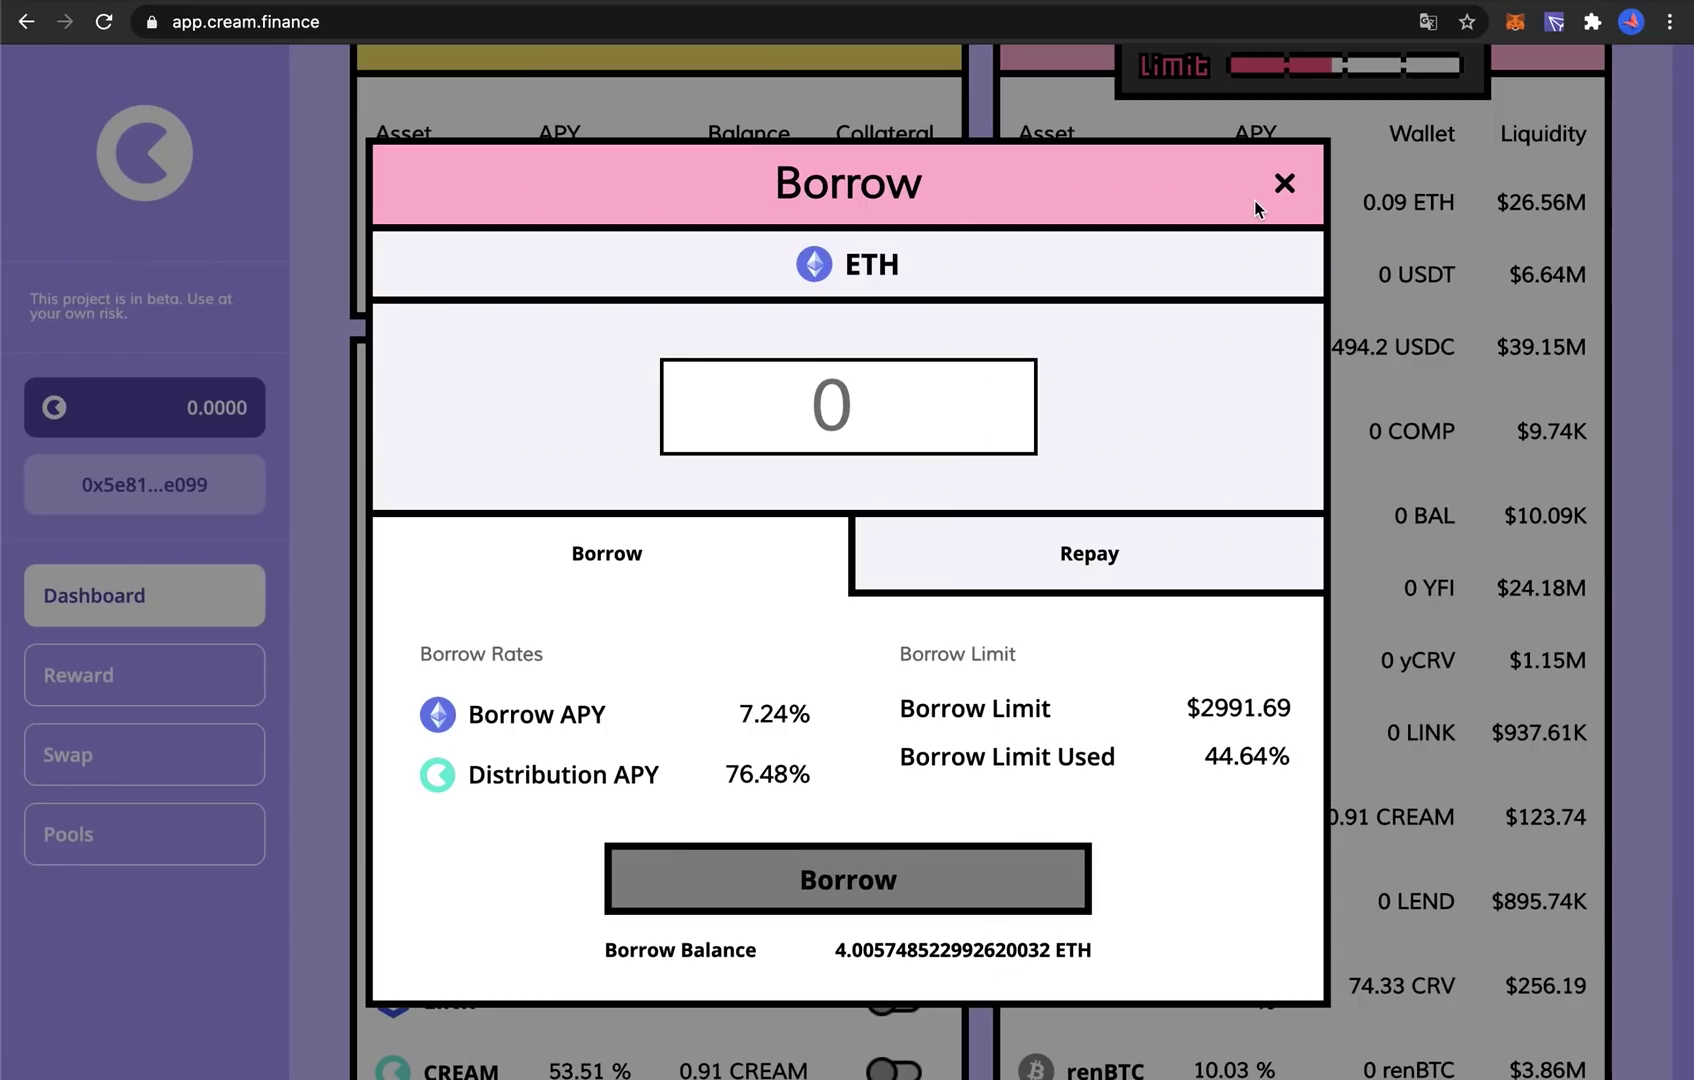
pyautogui.moveTo(834, 948); pyautogui.dragTo(851, 948)
pyautogui.click(851, 948)
pyautogui.moveTo(862, 948); pyautogui.dragTo(885, 948)
pyautogui.moveTo(866, 948); pyautogui.dragTo(1038, 950)
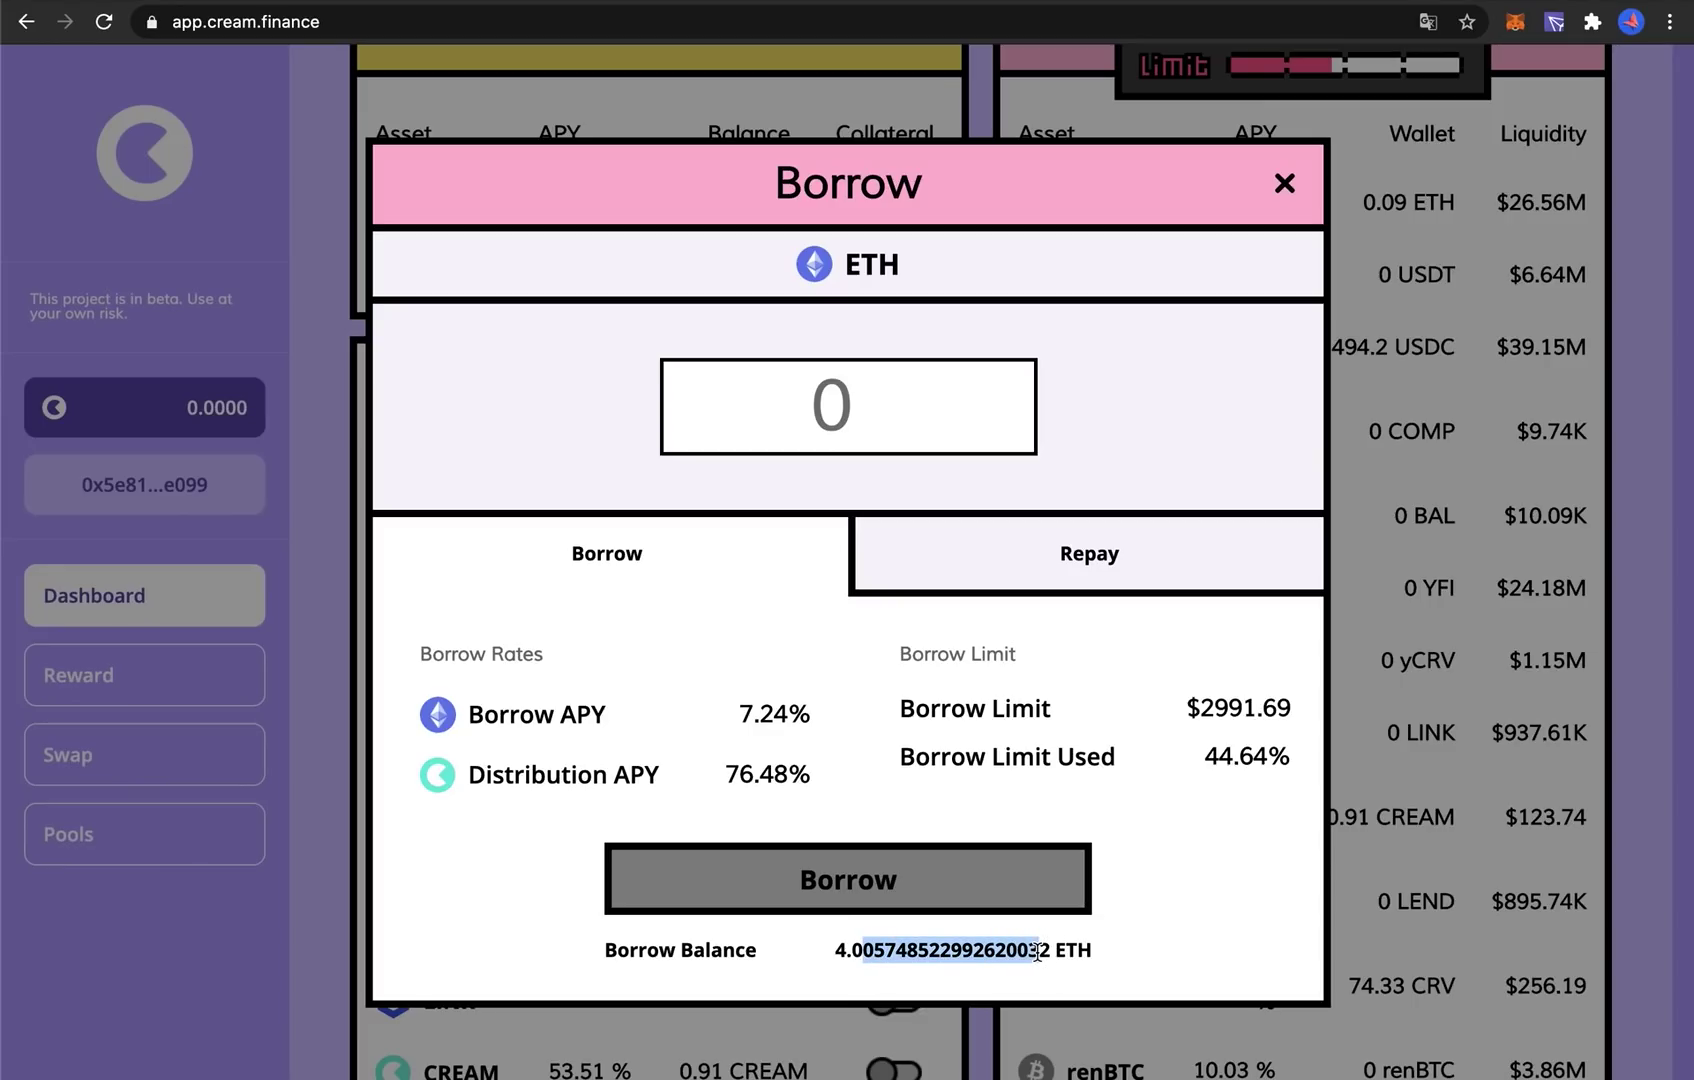
pyautogui.click(703, 775)
pyautogui.moveTo(628, 771); pyautogui.dragTo(826, 779)
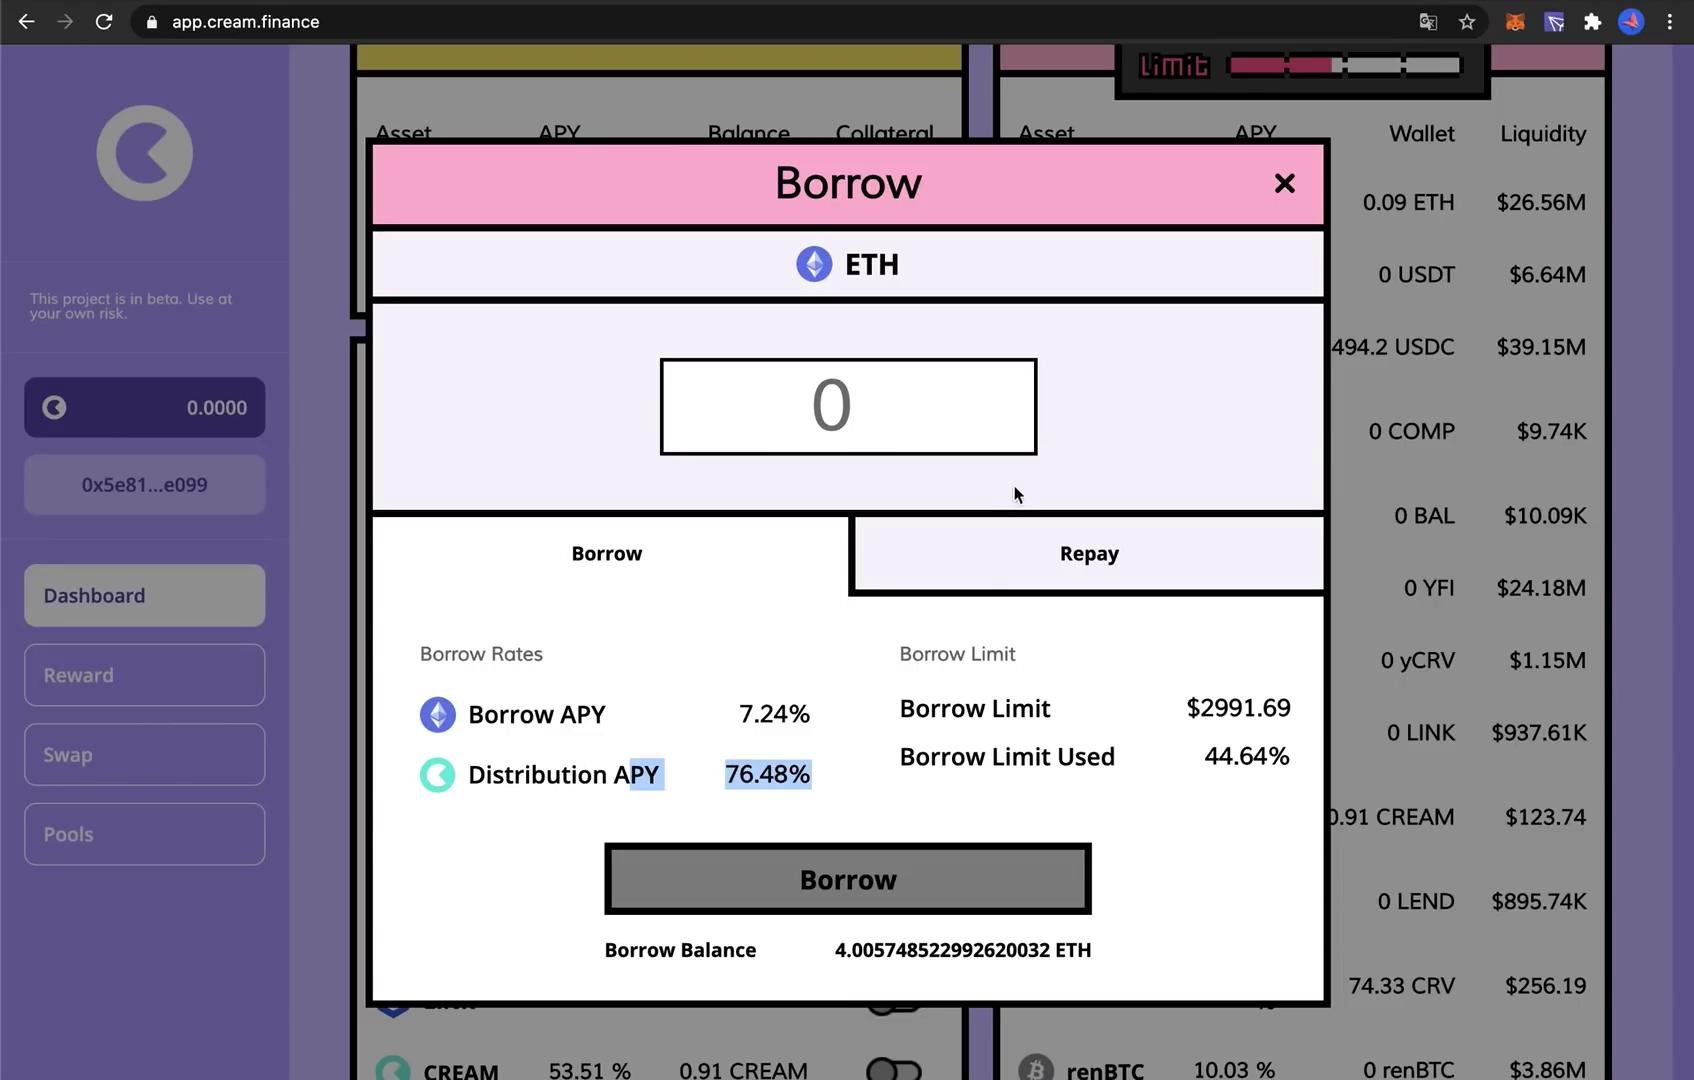
pyautogui.click(1288, 182)
# Open the supplied yETH asset's details, check its supply APY and distribution APY, and close them.
pyautogui.click(702, 278)
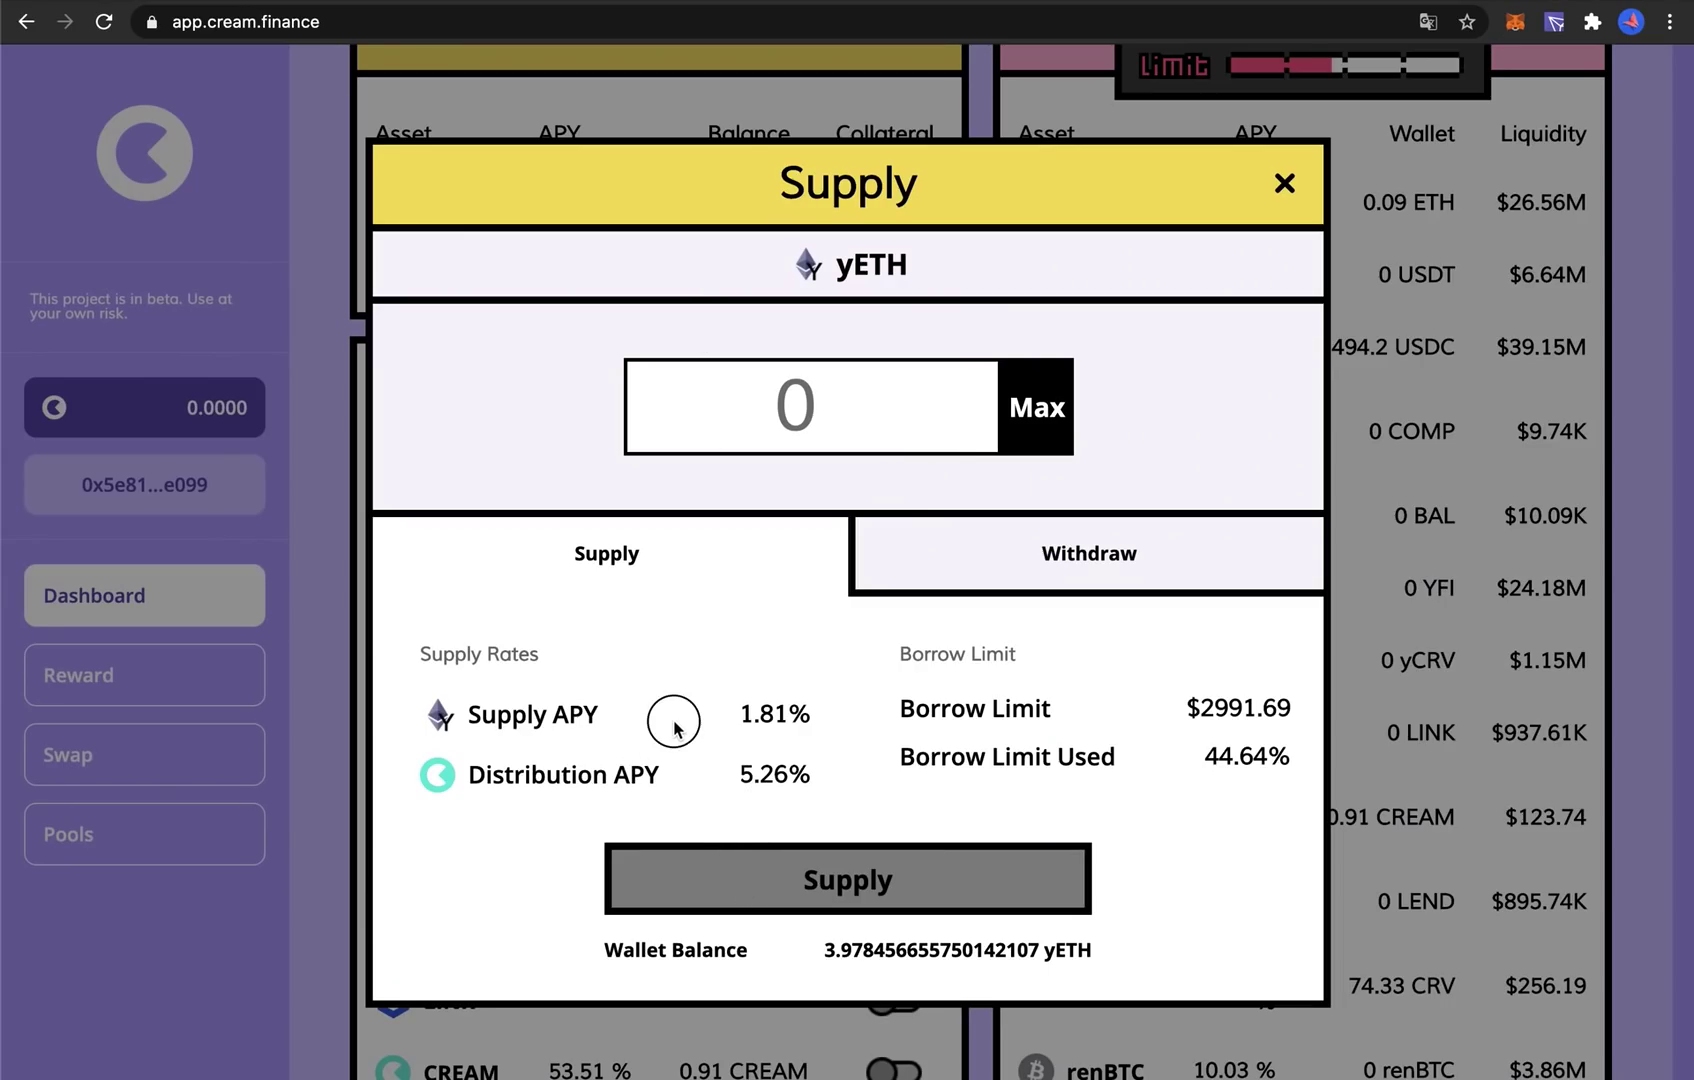
pyautogui.moveTo(673, 715); pyautogui.dragTo(804, 720)
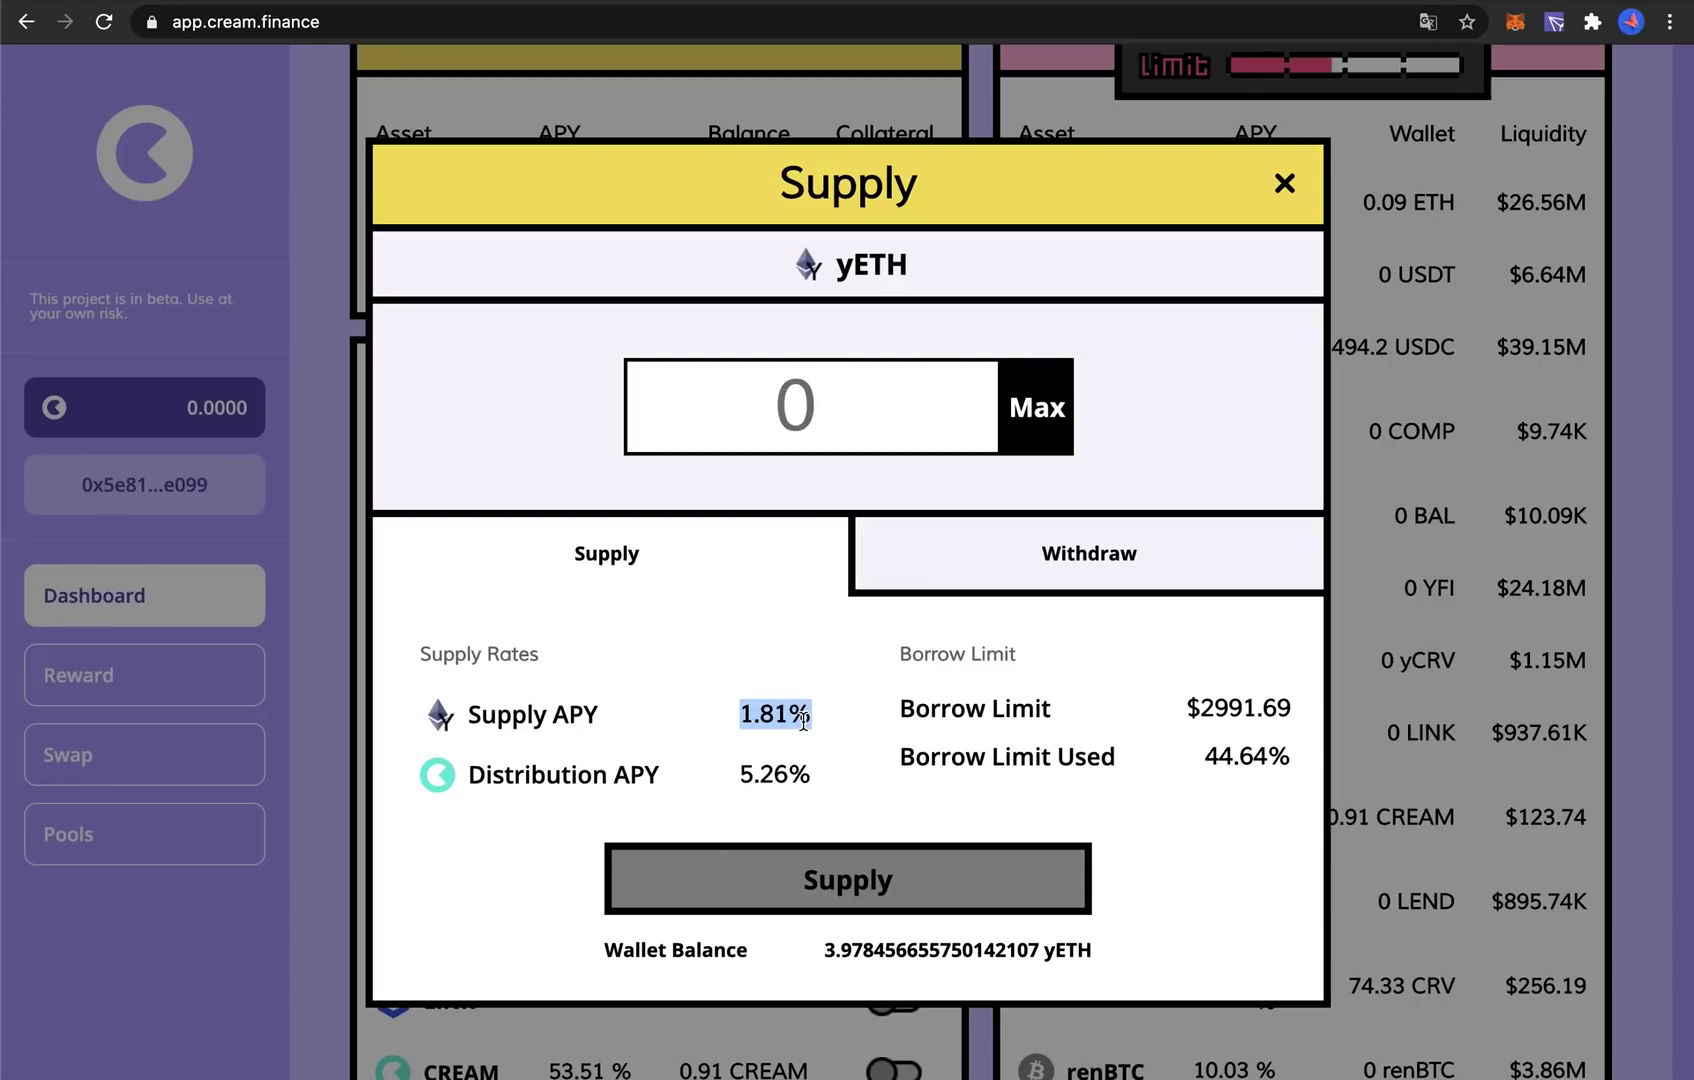
pyautogui.moveTo(738, 775); pyautogui.dragTo(800, 775)
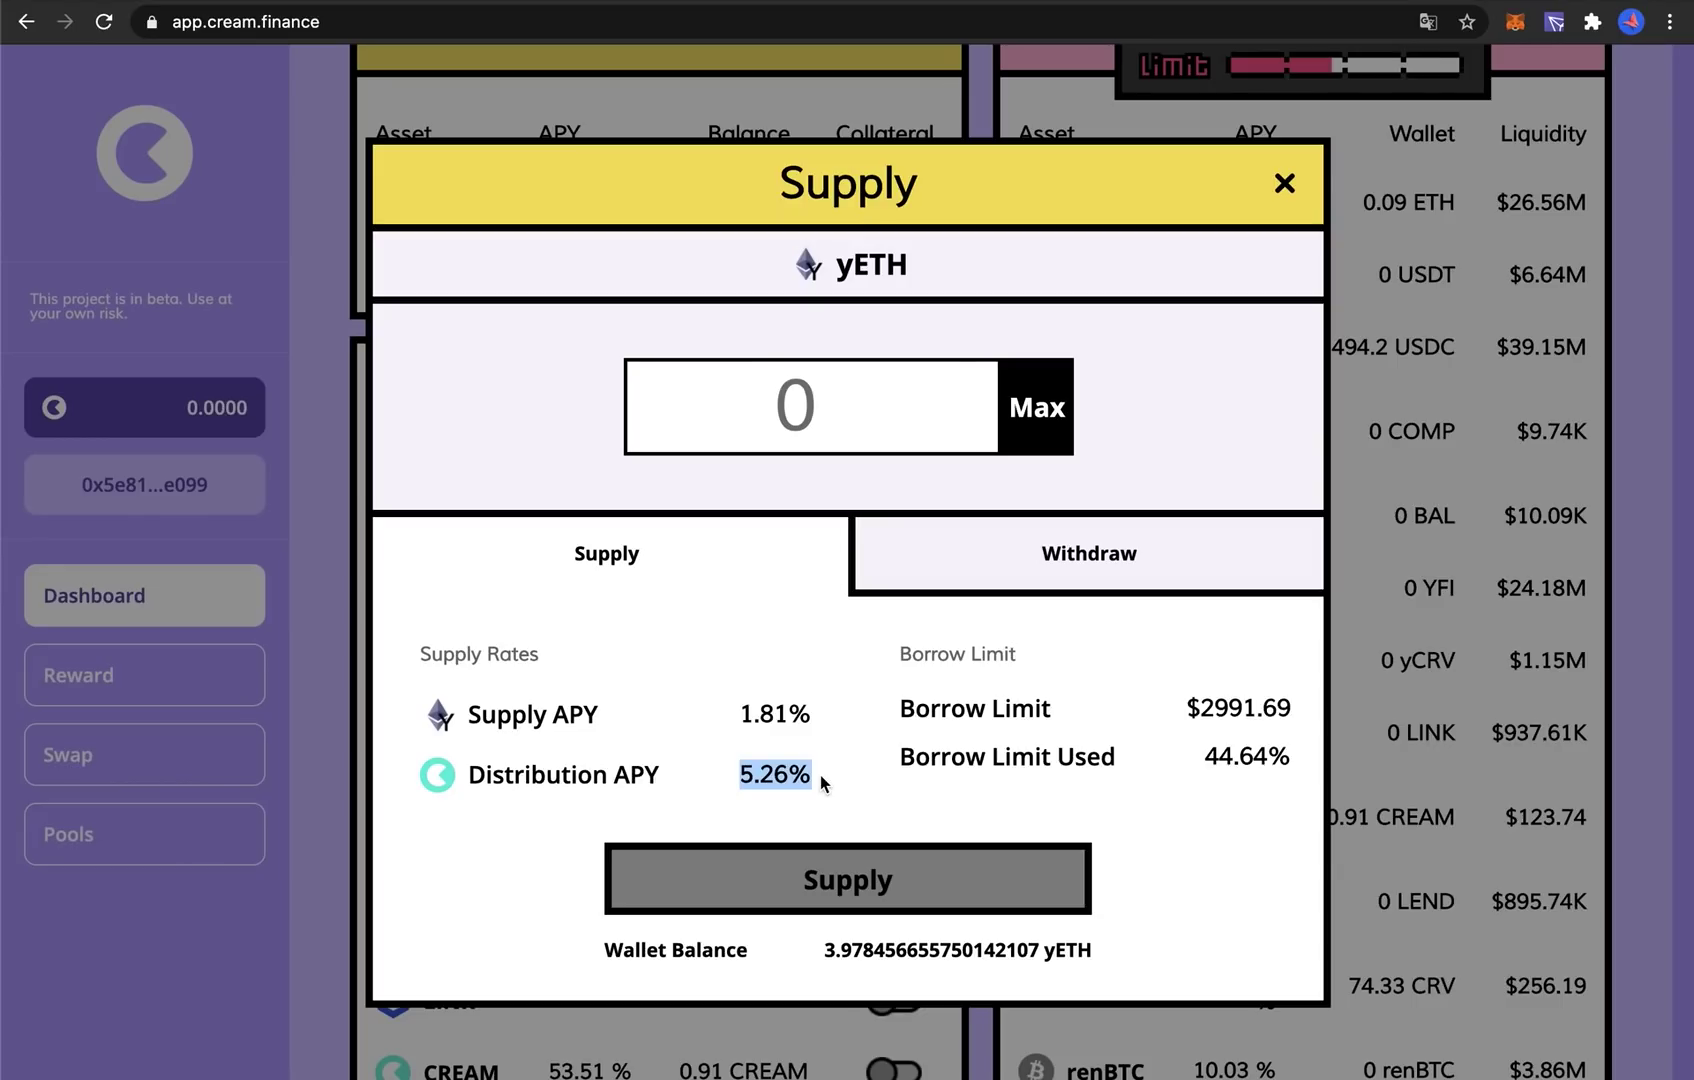
pyautogui.click(1285, 182)
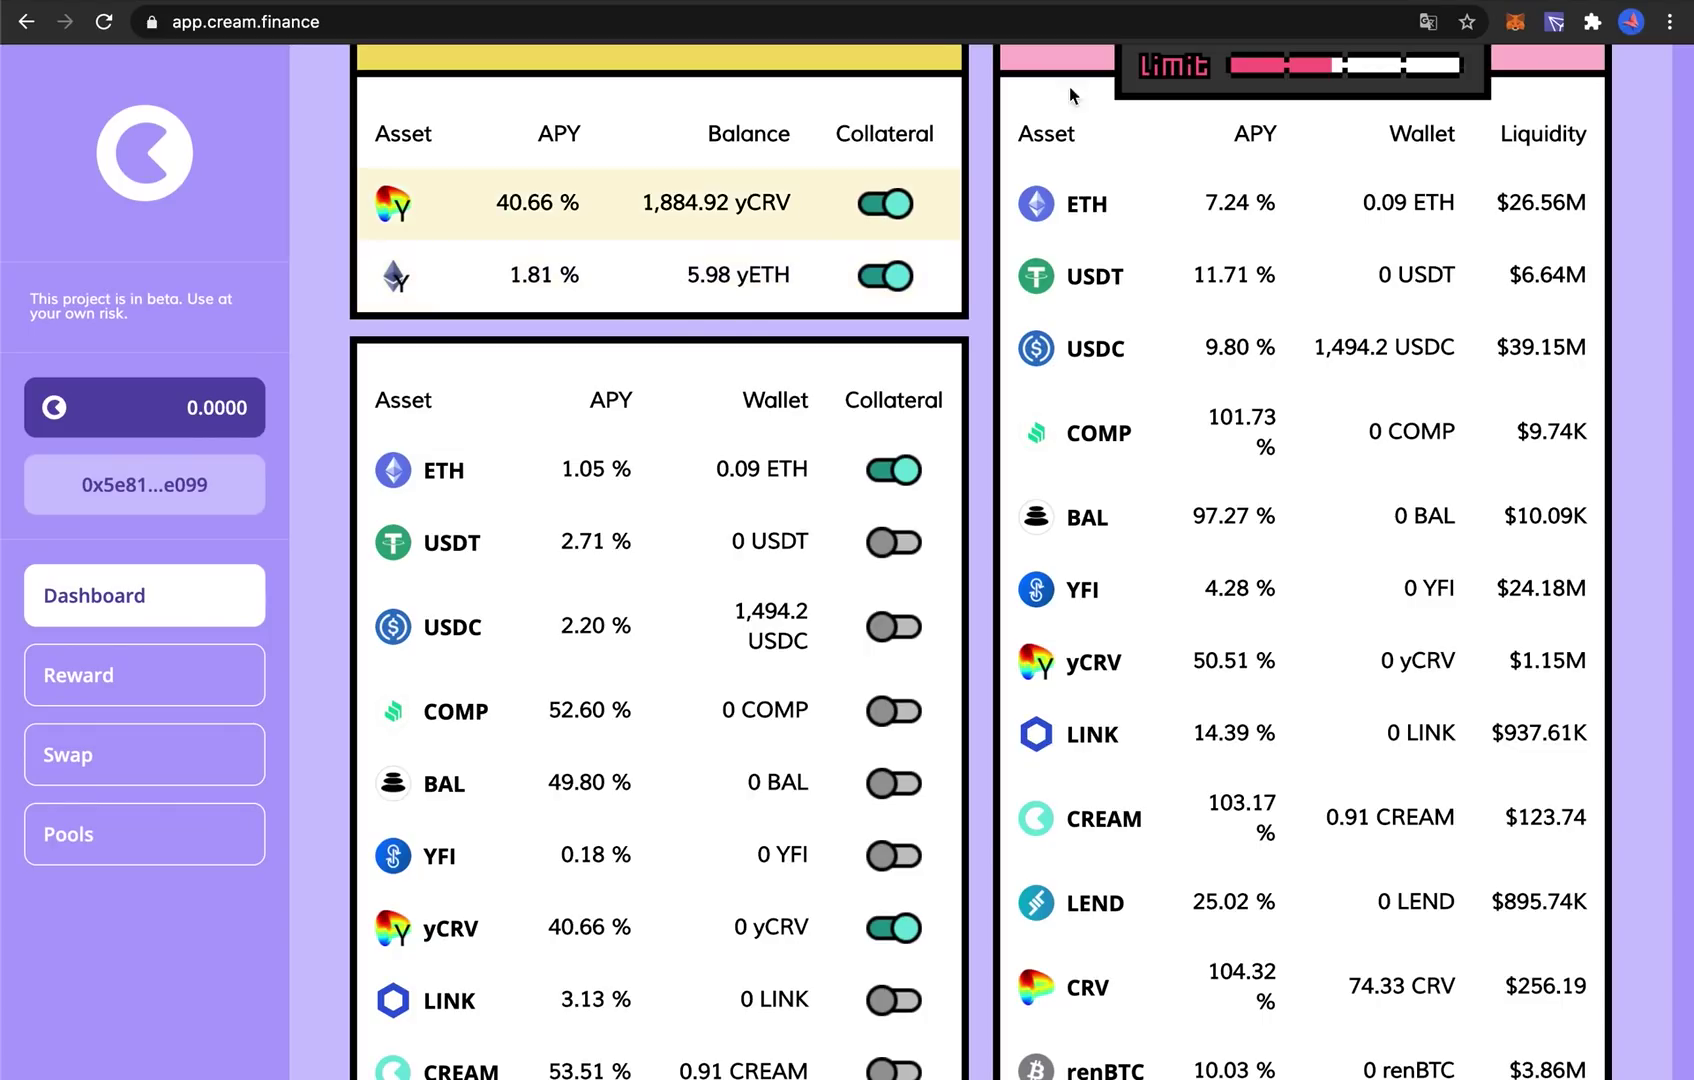
# Switch to the yearn.finance vaults and expand the WETH and ETH vaults in turn to inspect their earnings and balances.
pyautogui.hotkey('ctrl', 'Tab')
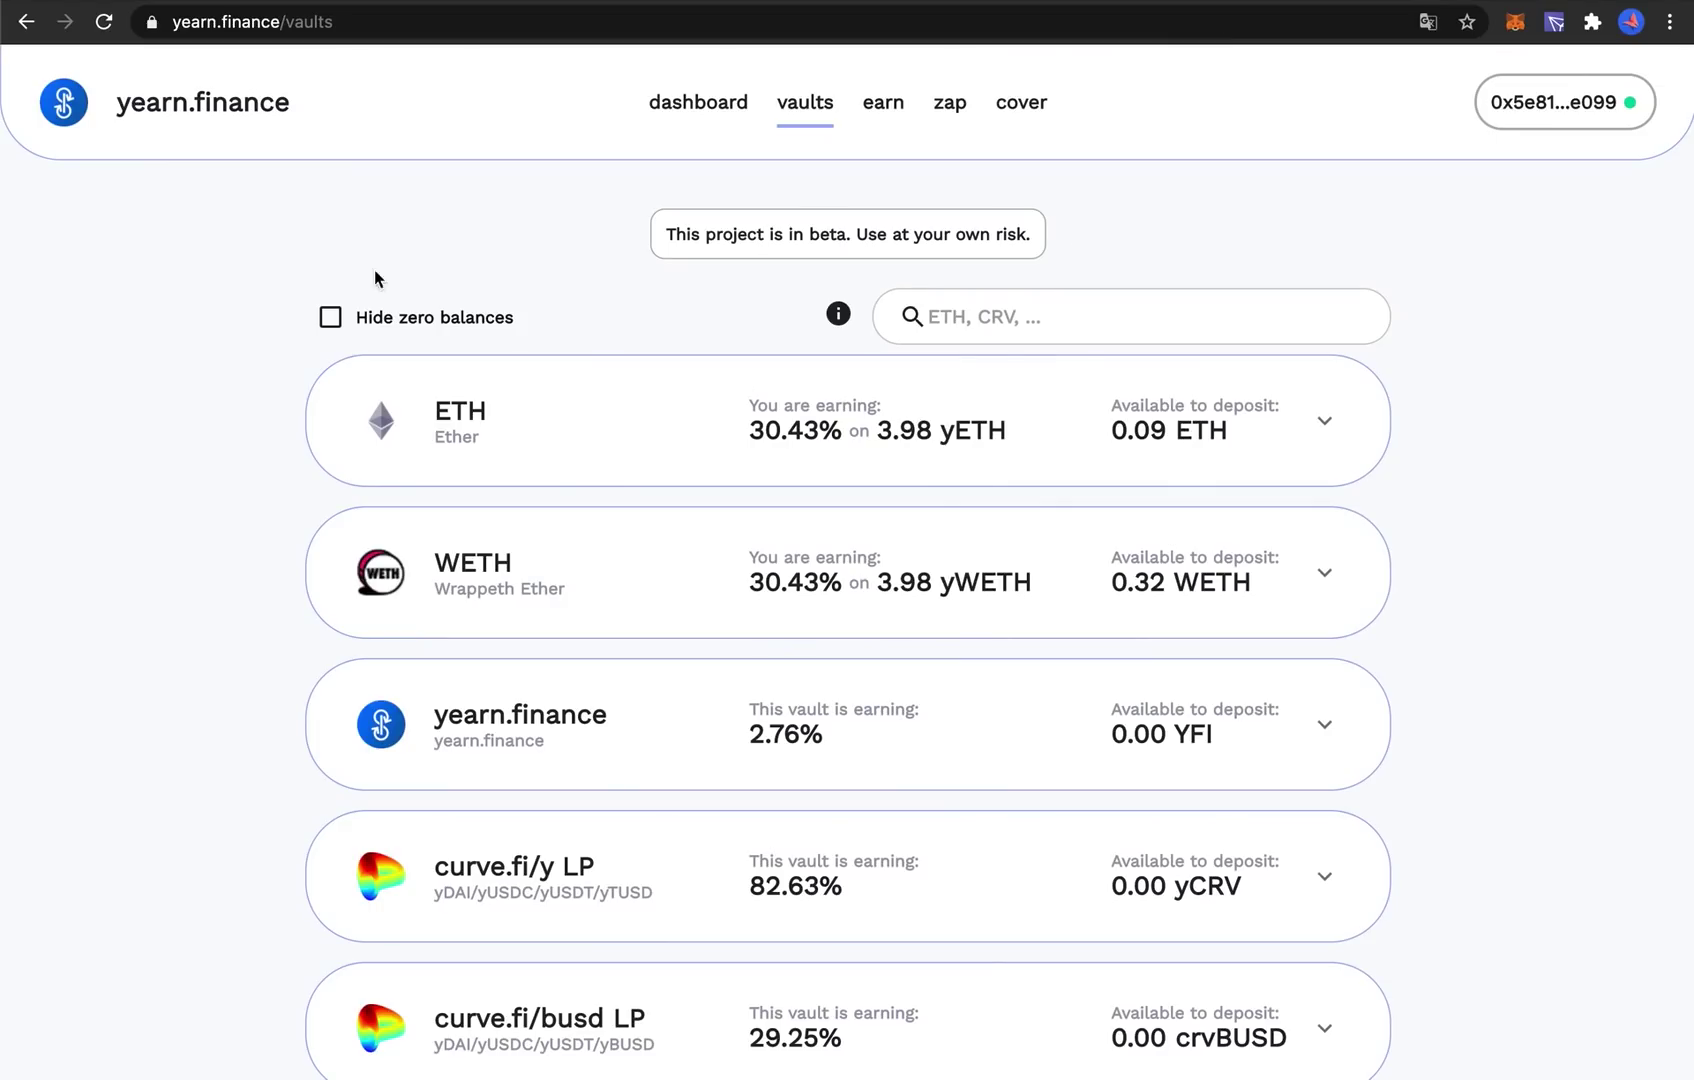
pyautogui.doubleClick(177, 21)
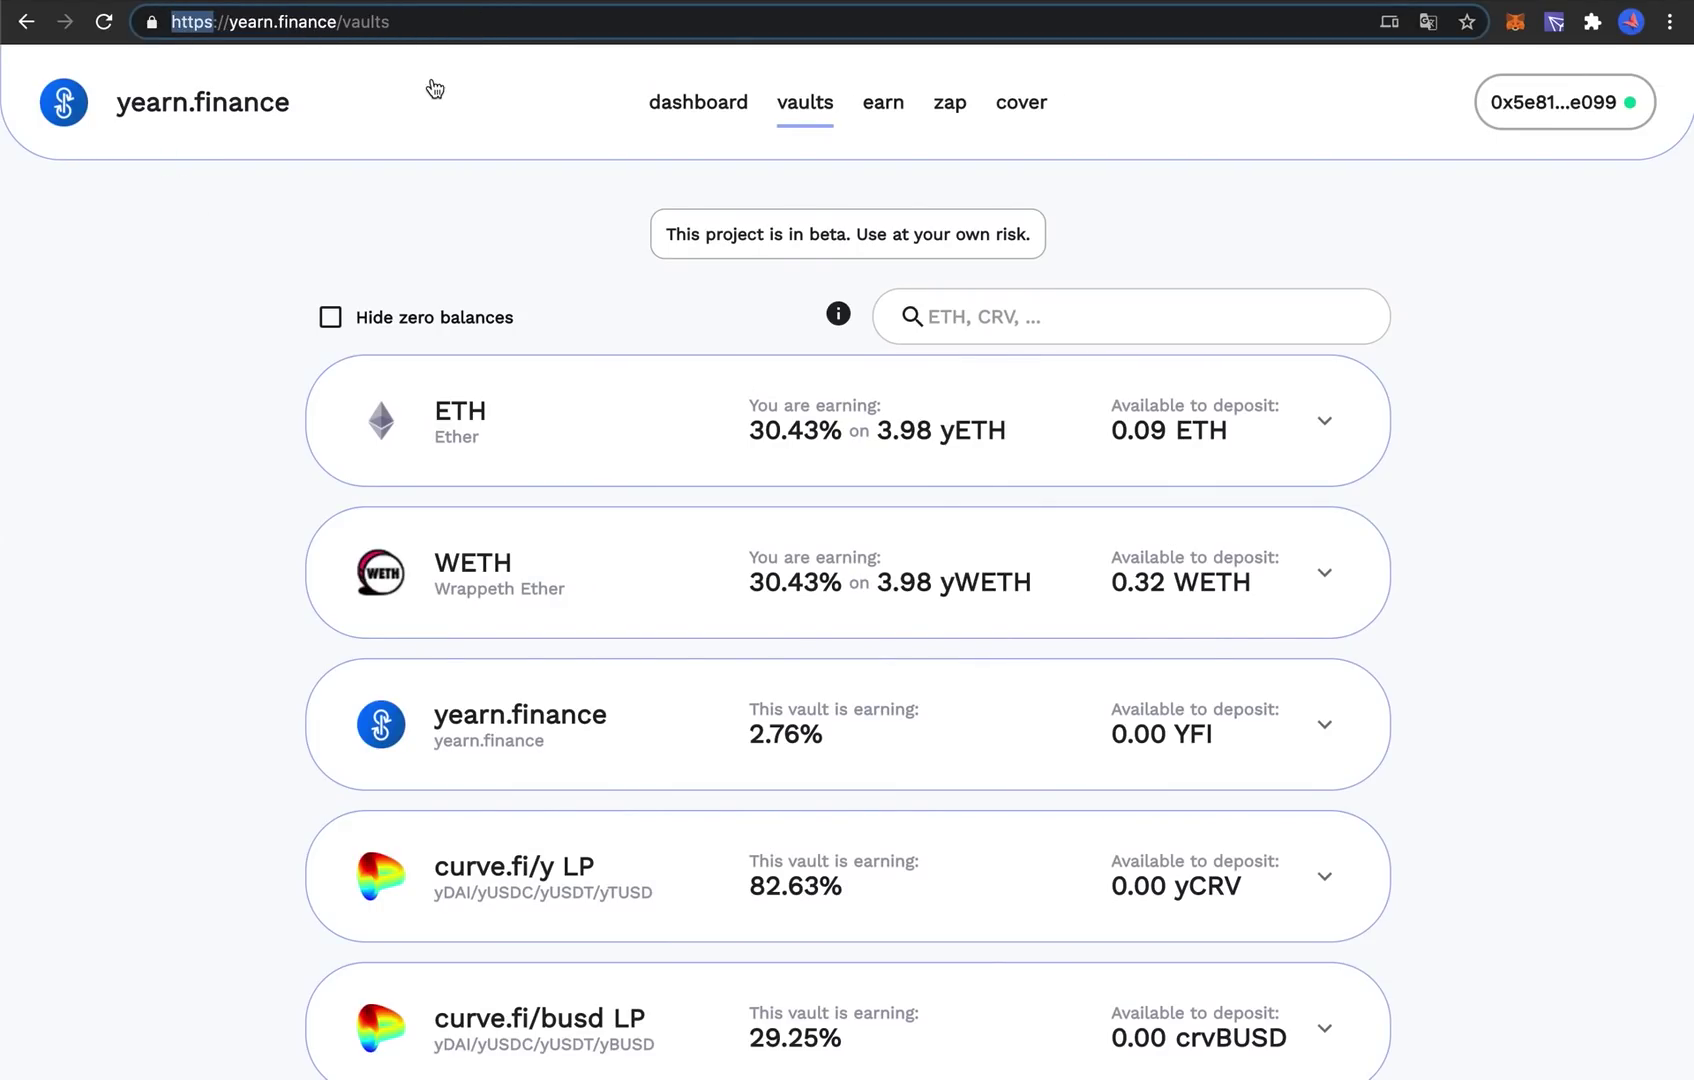
pyautogui.click(445, 193)
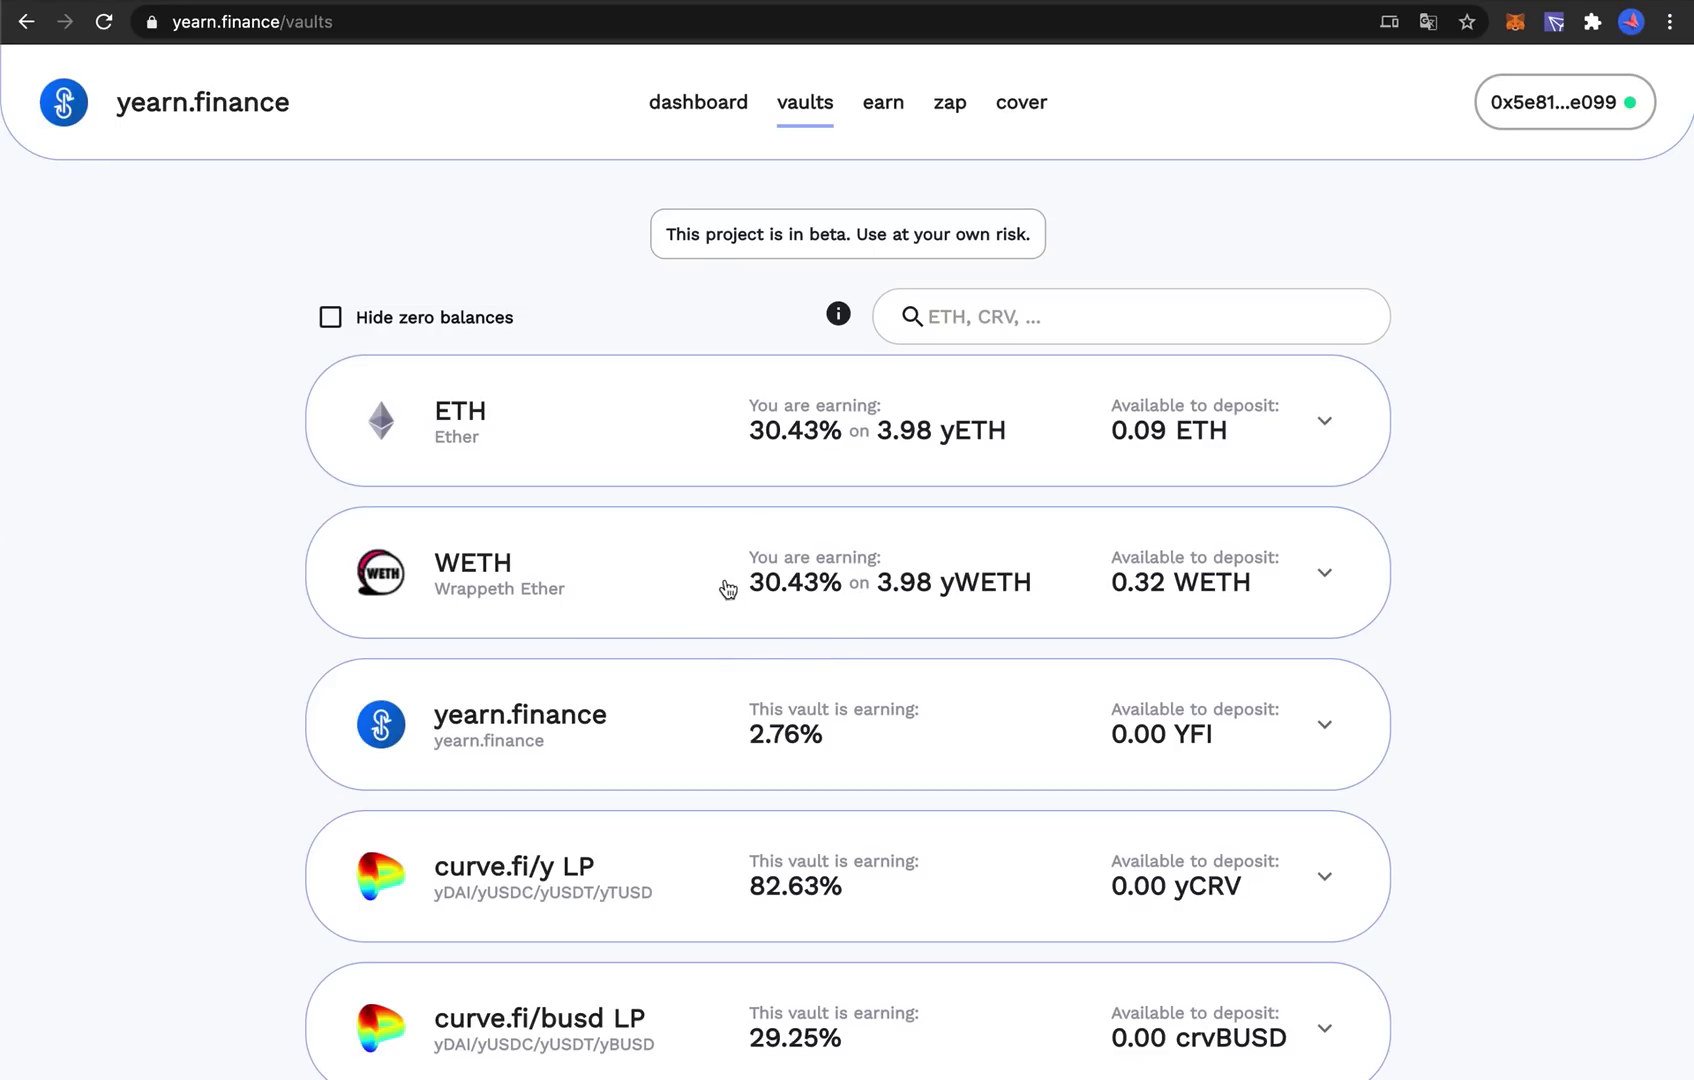
pyautogui.click(673, 590)
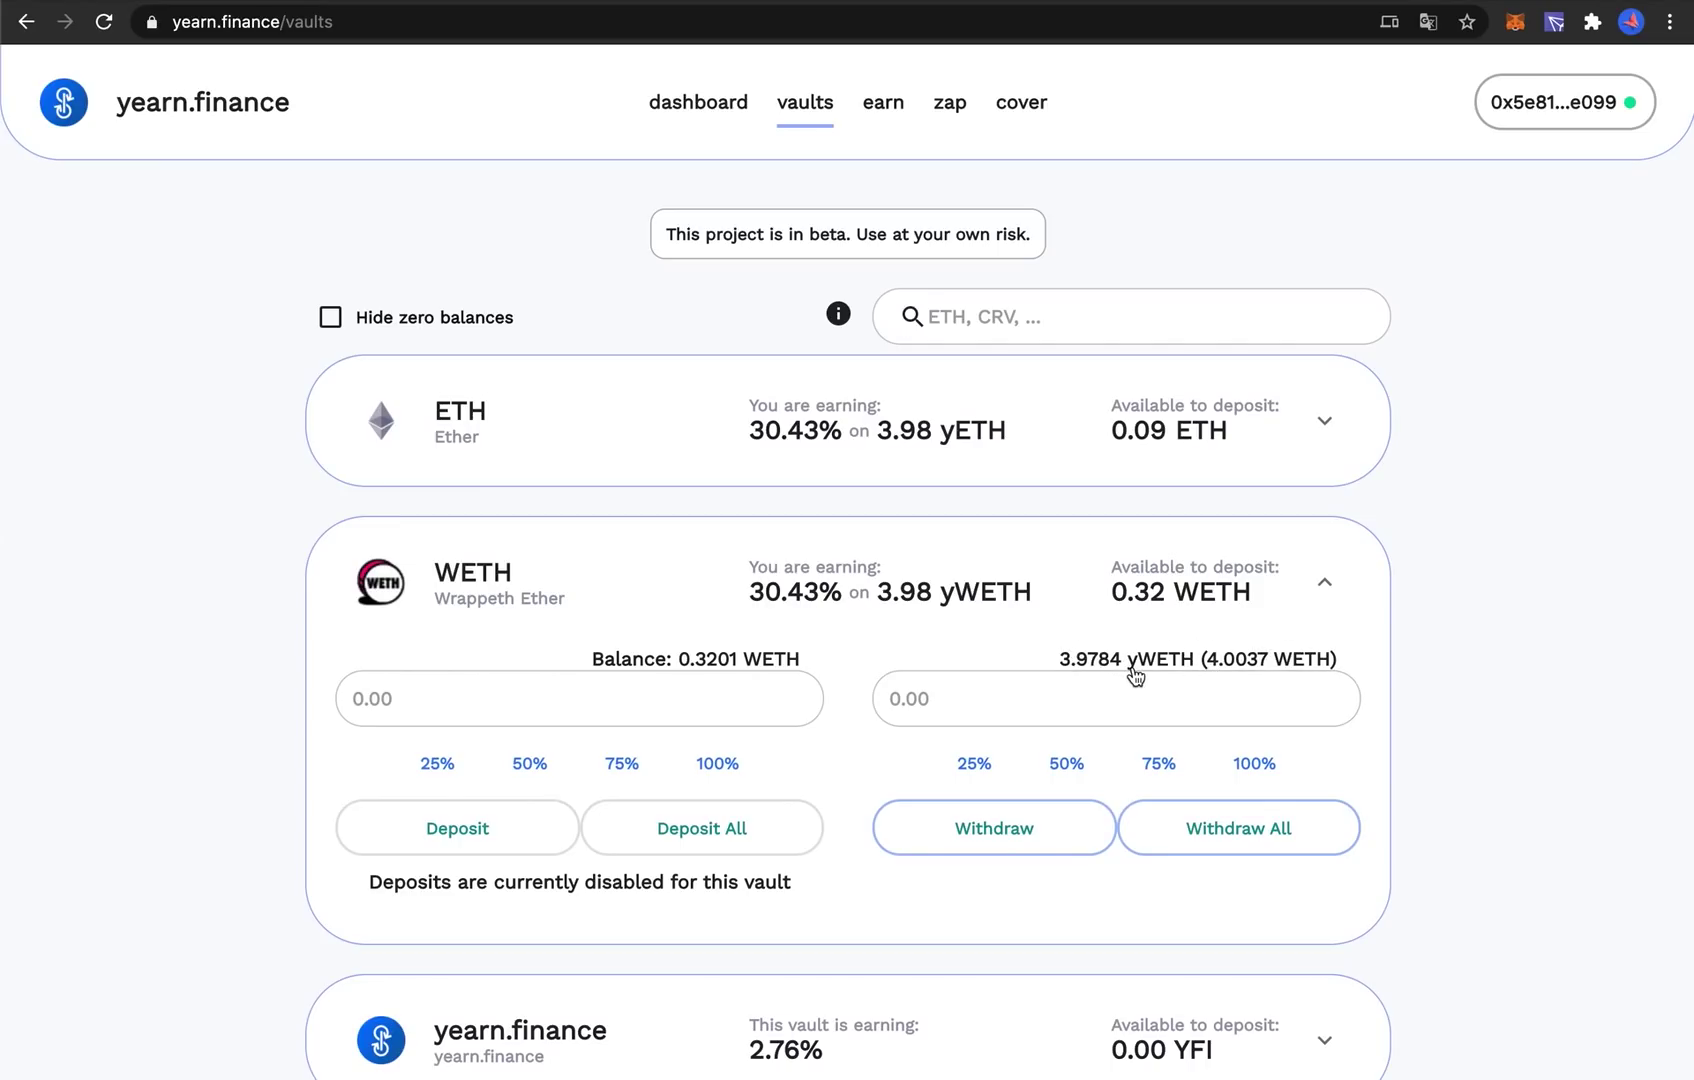
pyautogui.click(1153, 465)
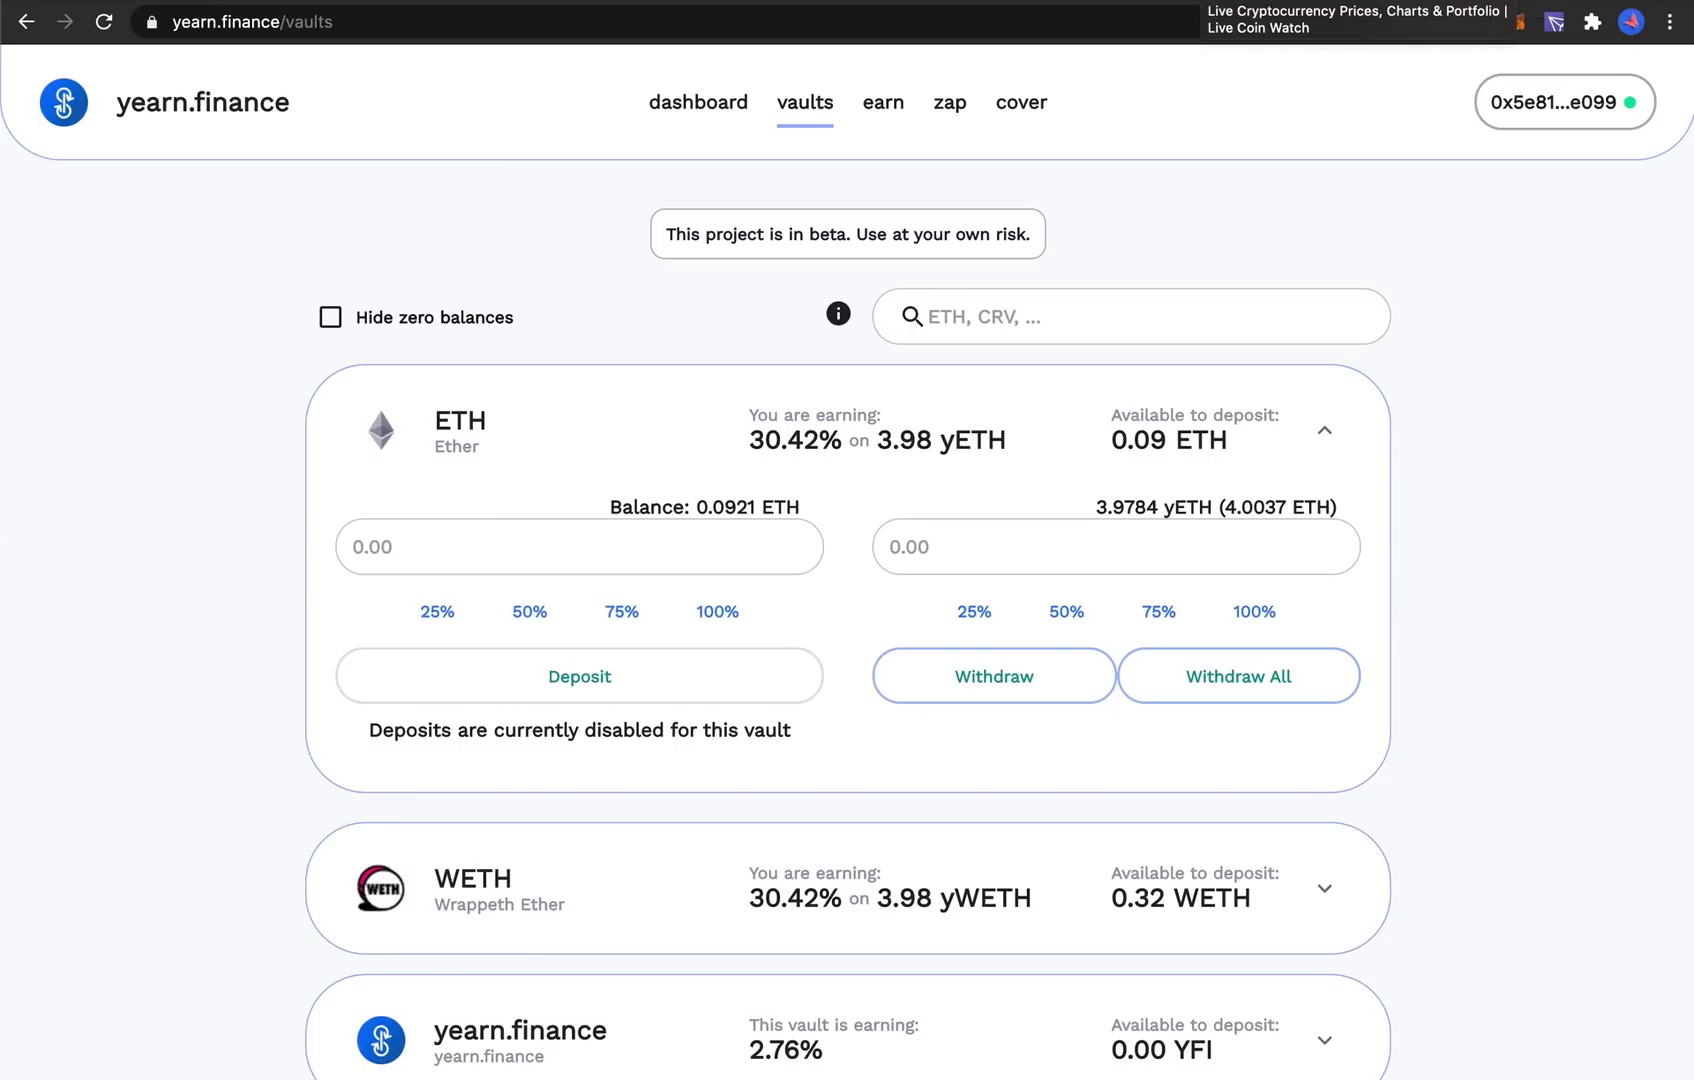
# Return to the C.R.E.A.M. dashboard and review the supply and borrow balances with the borrow limit.
pyautogui.click(950, 8)
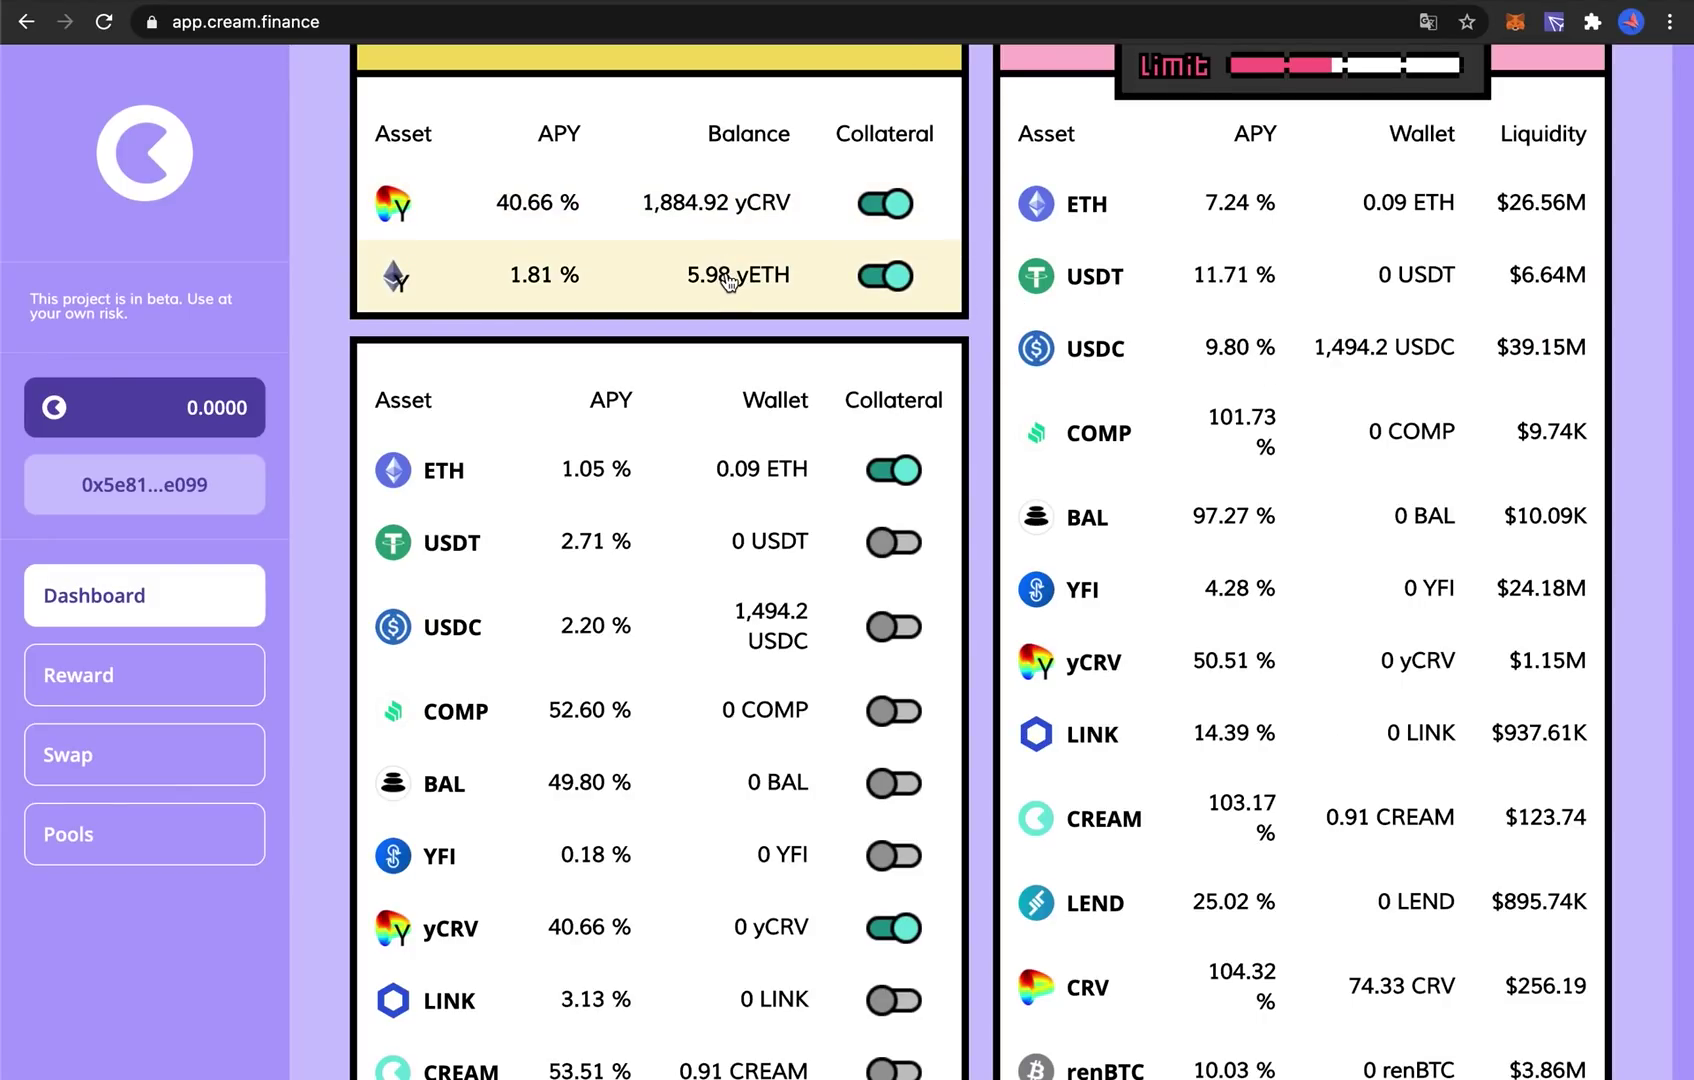
pyautogui.scroll(1, 1157, 228)
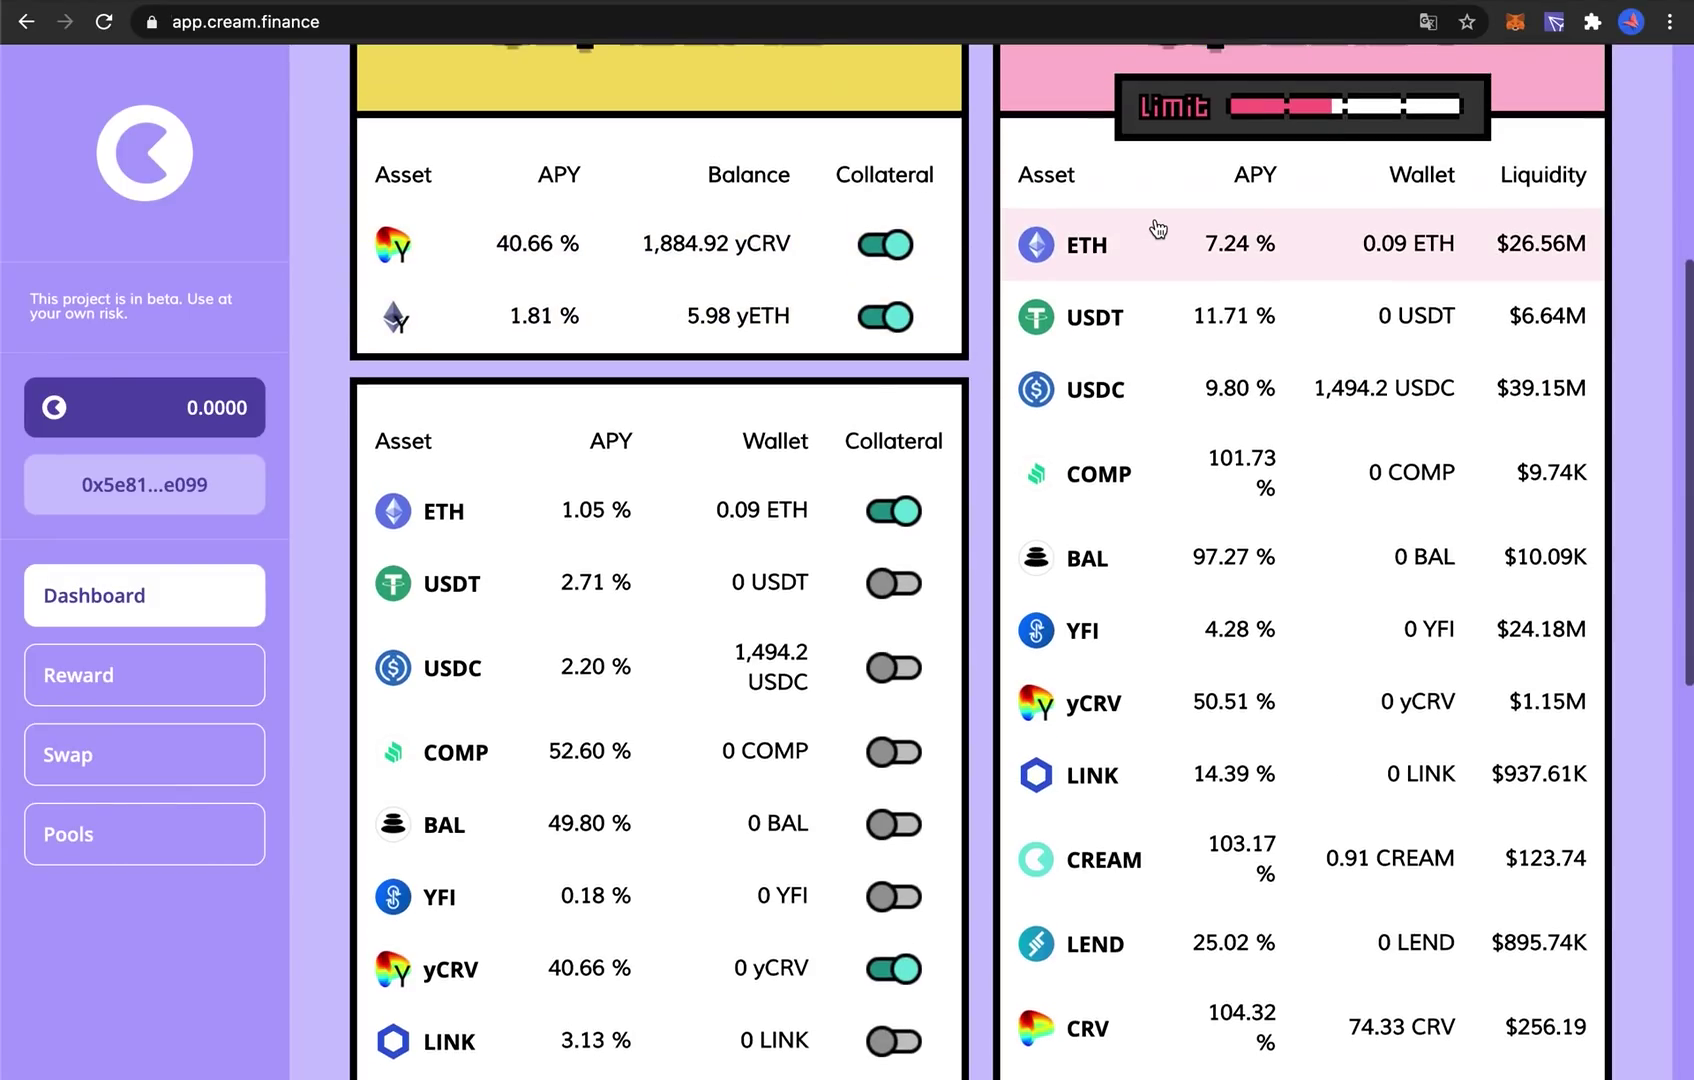
pyautogui.scroll(1, 1157, 228)
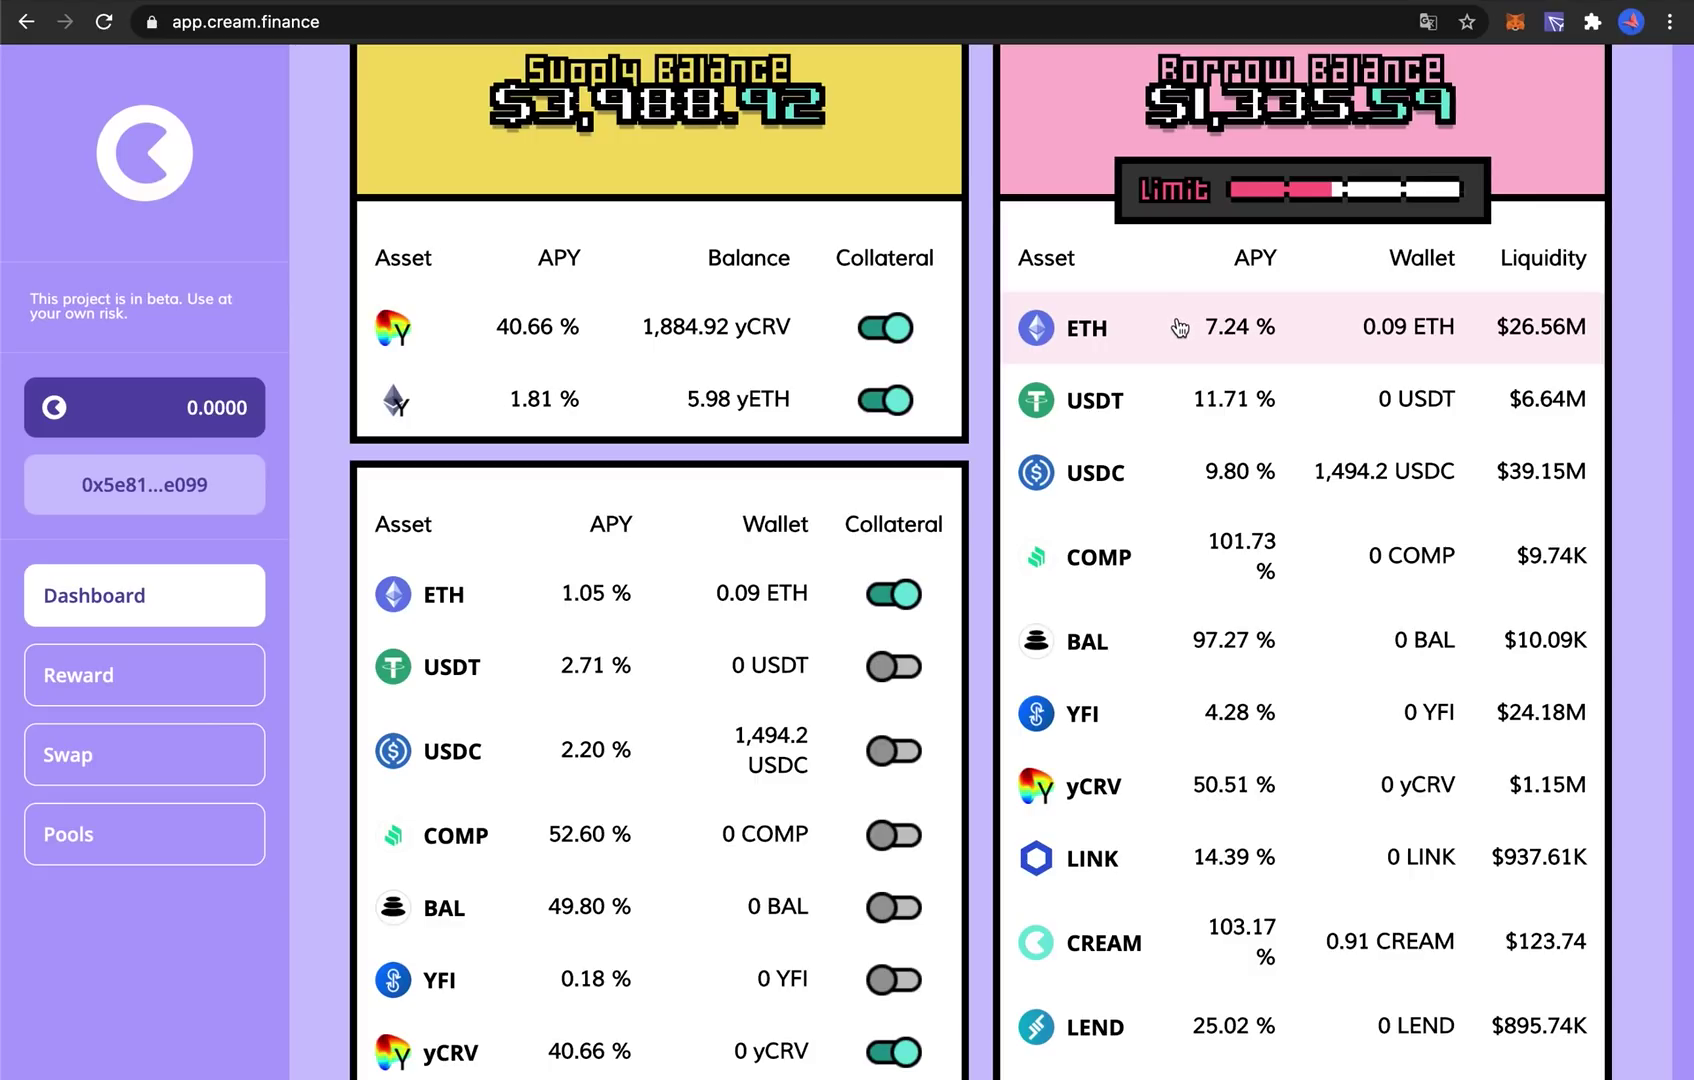
# Look through the supply assets down to yETH, check the supplied yCRV asset's distribution APY in its details, and close them.
pyautogui.scroll(-10, 1175, 325)
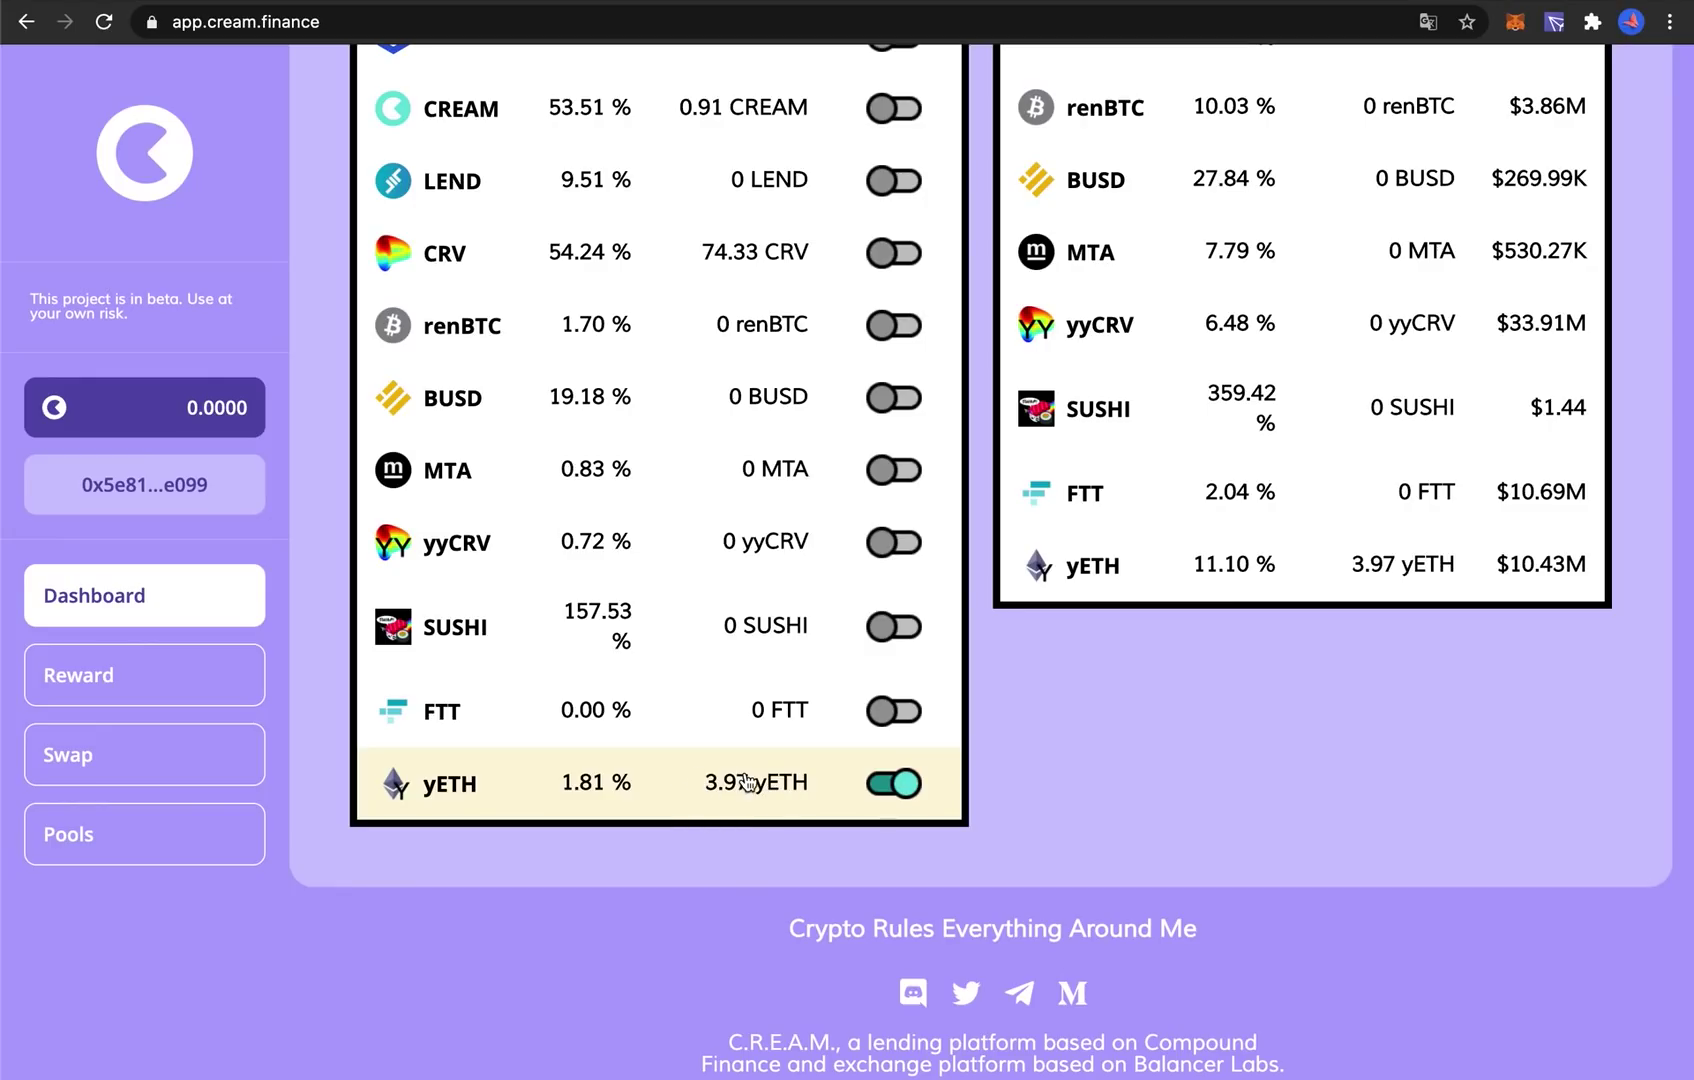
pyautogui.scroll(5, 786, 790)
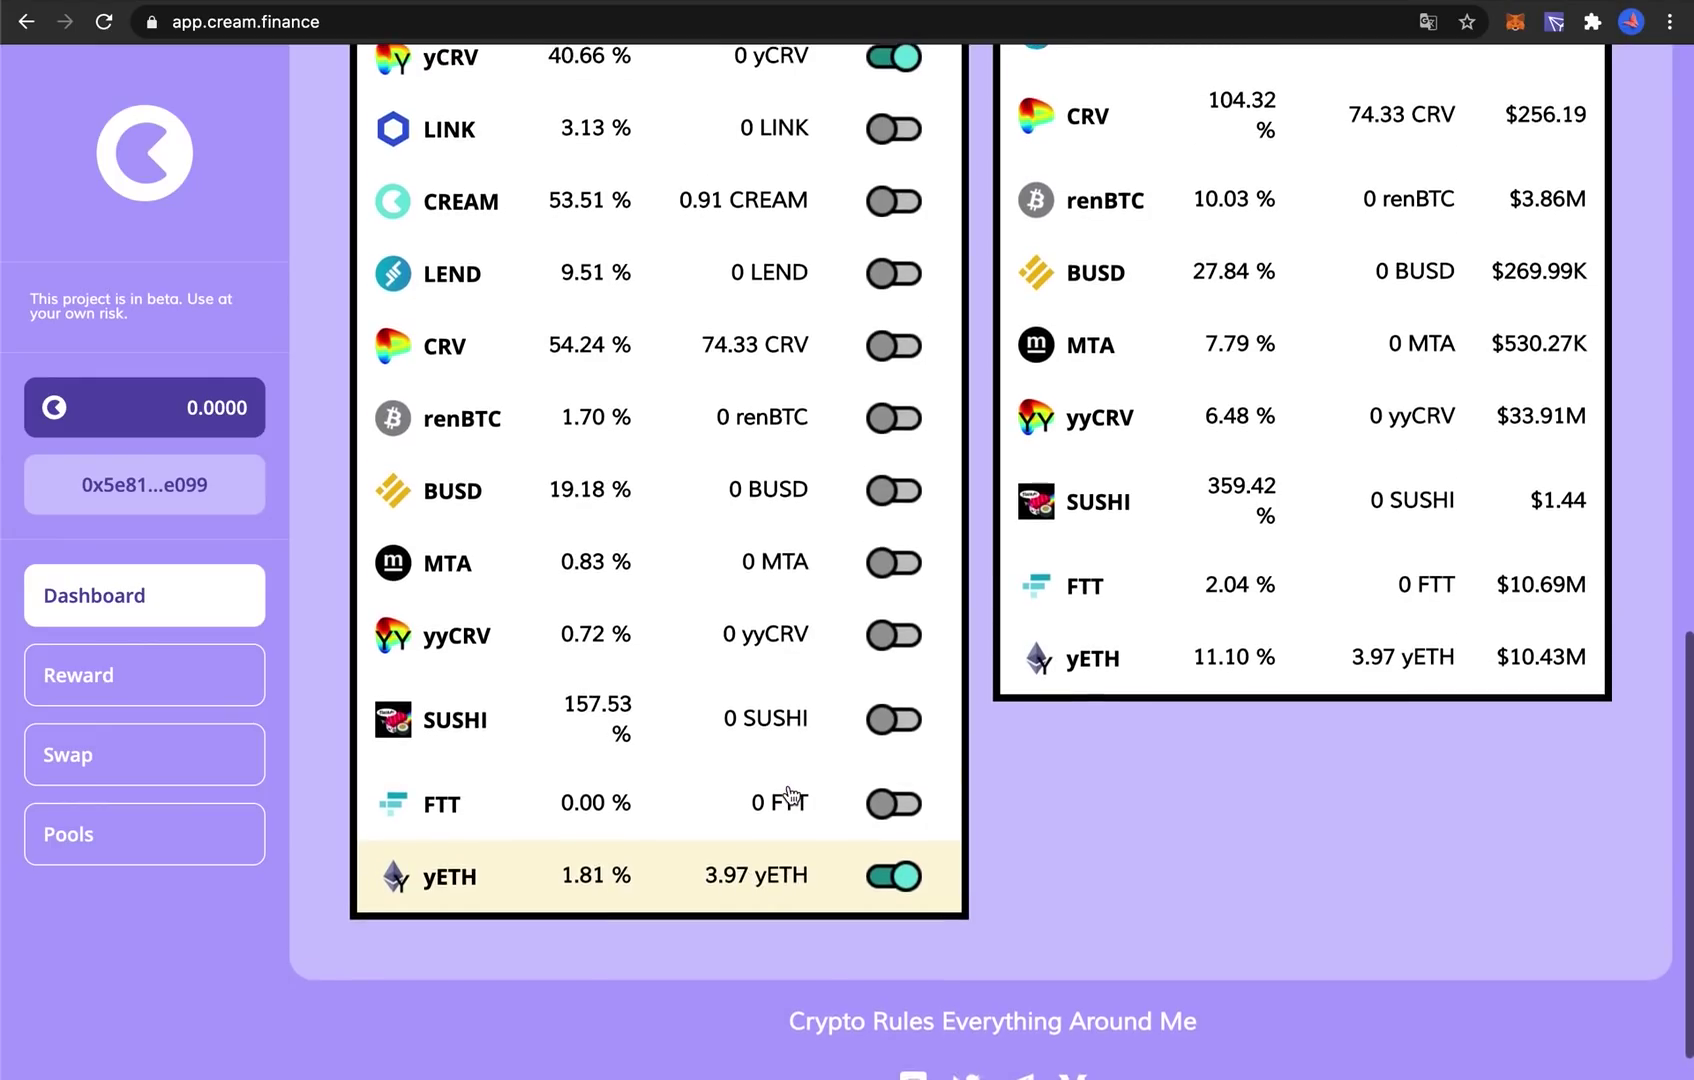
pyautogui.scroll(9, 1042, 766)
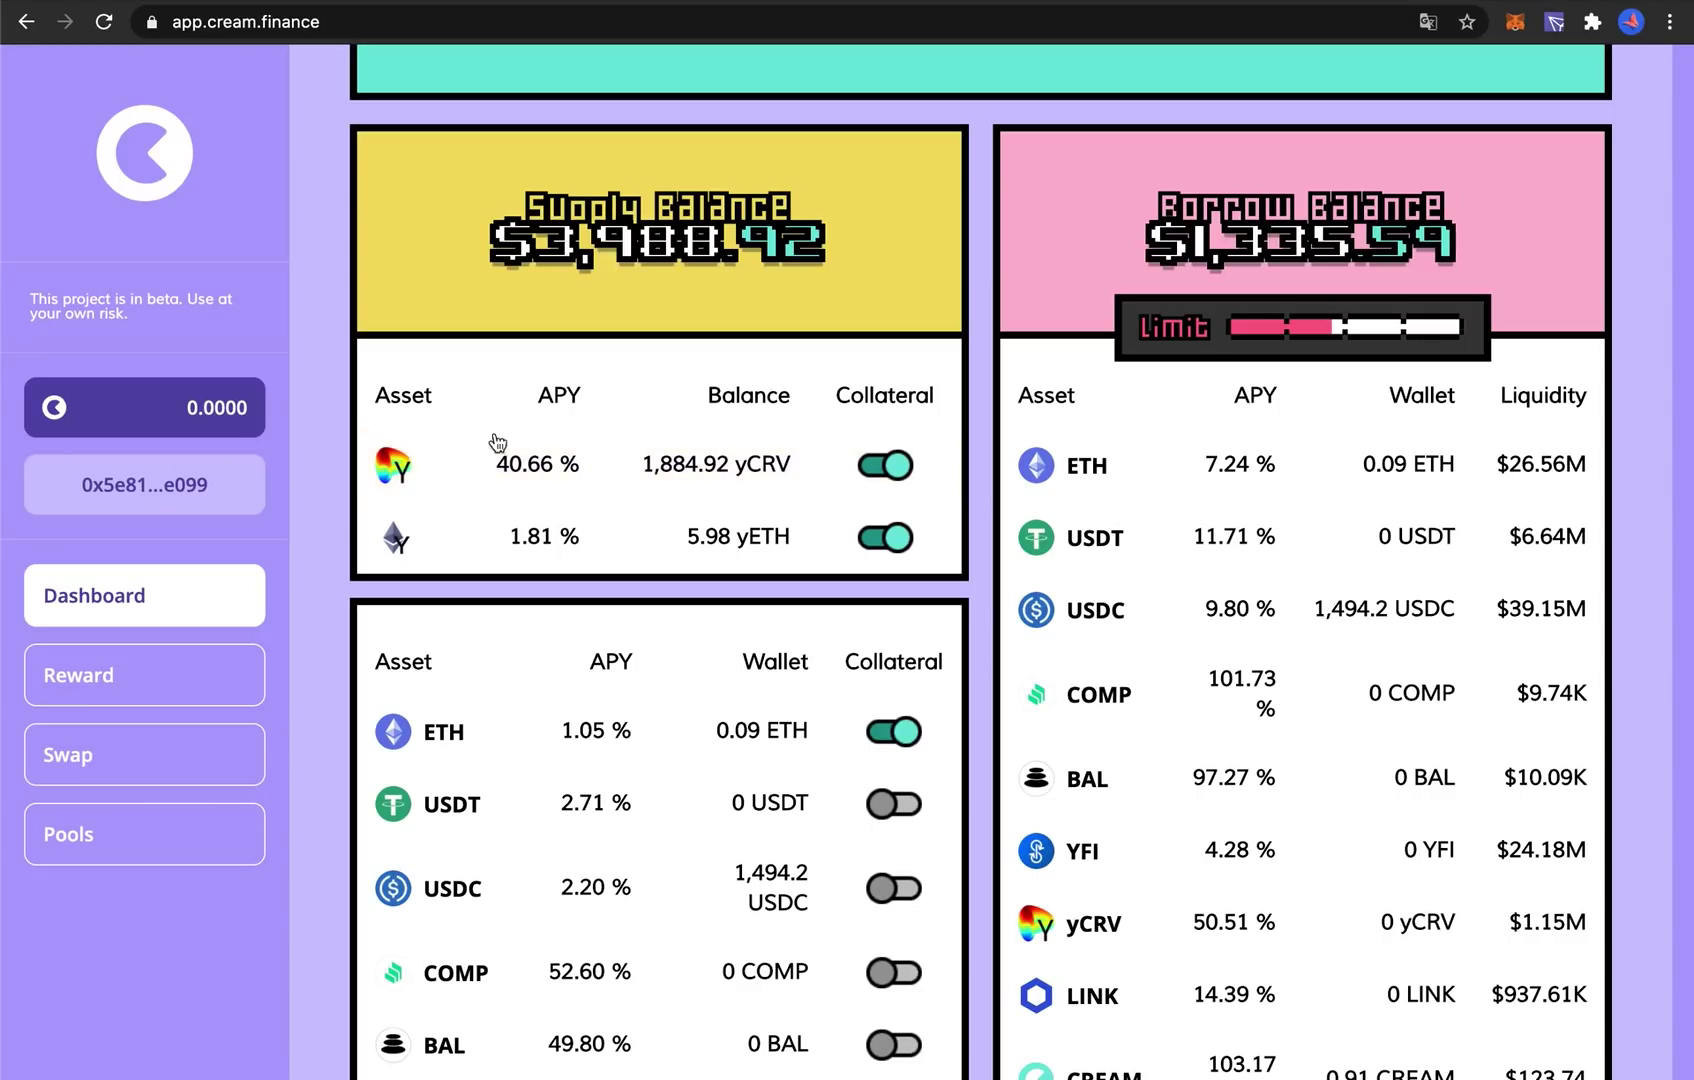
pyautogui.click(596, 471)
pyautogui.click(697, 766)
pyautogui.moveTo(697, 766); pyautogui.dragTo(781, 765)
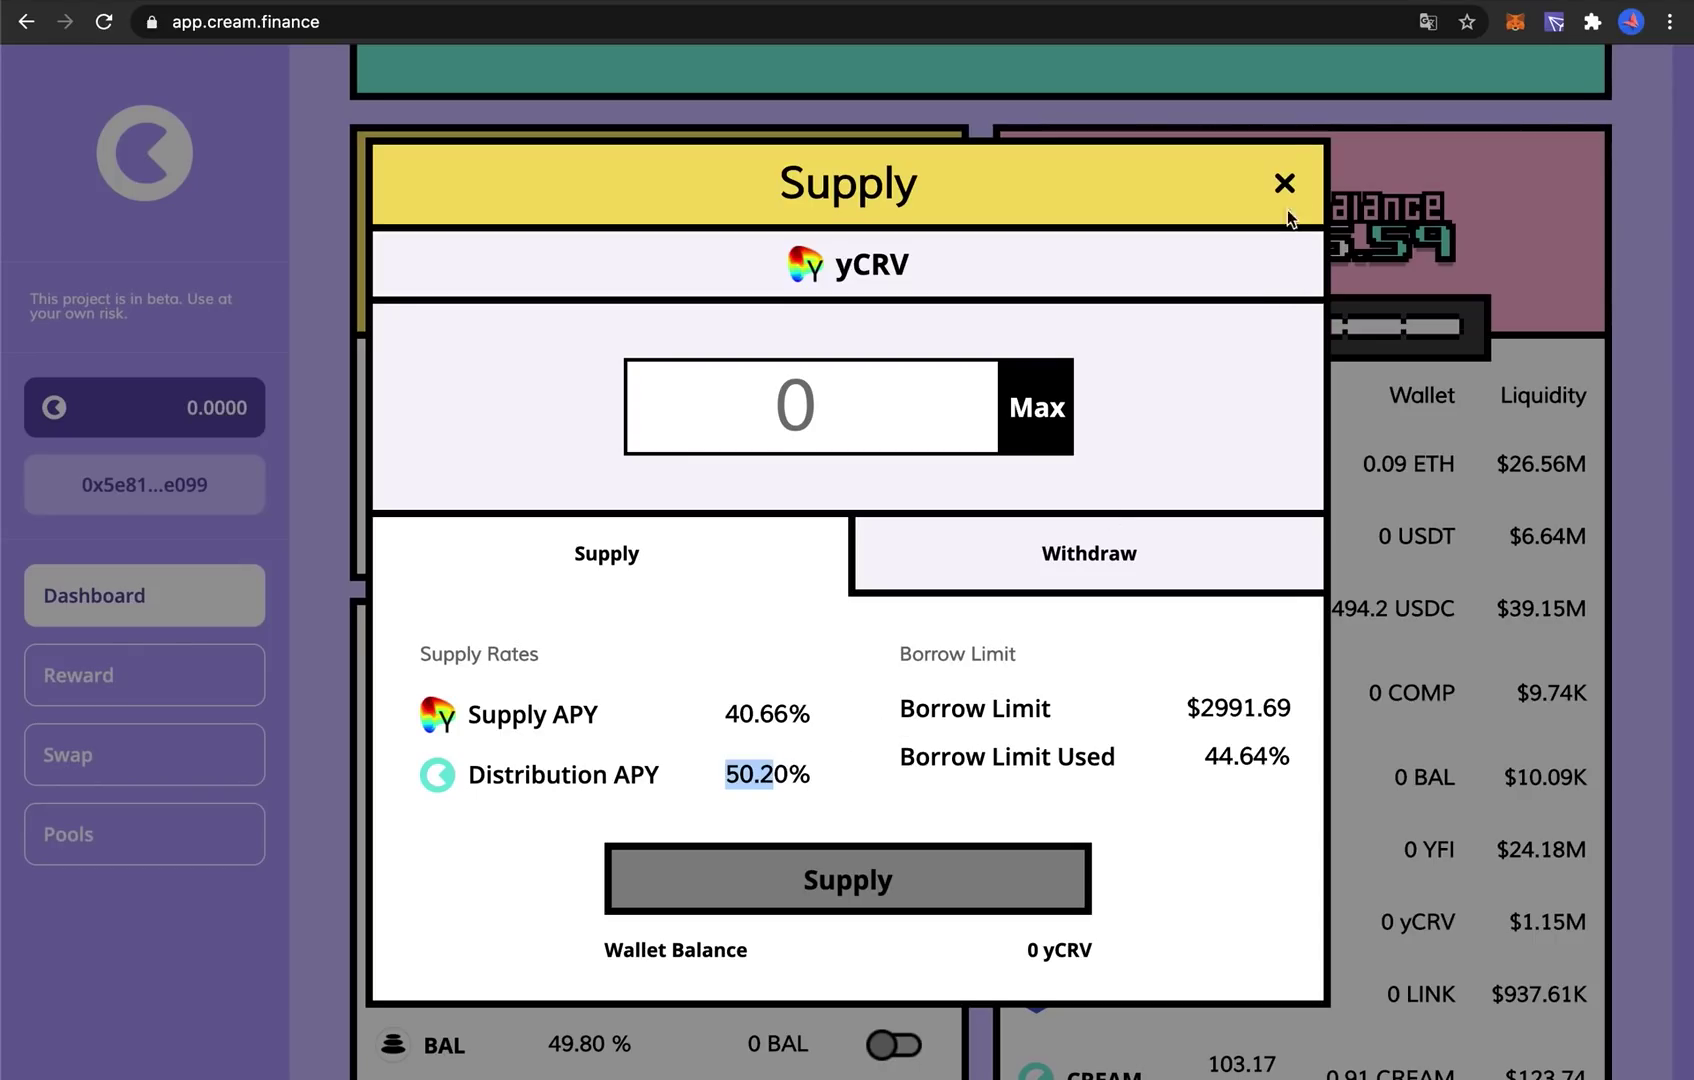
pyautogui.click(1284, 182)
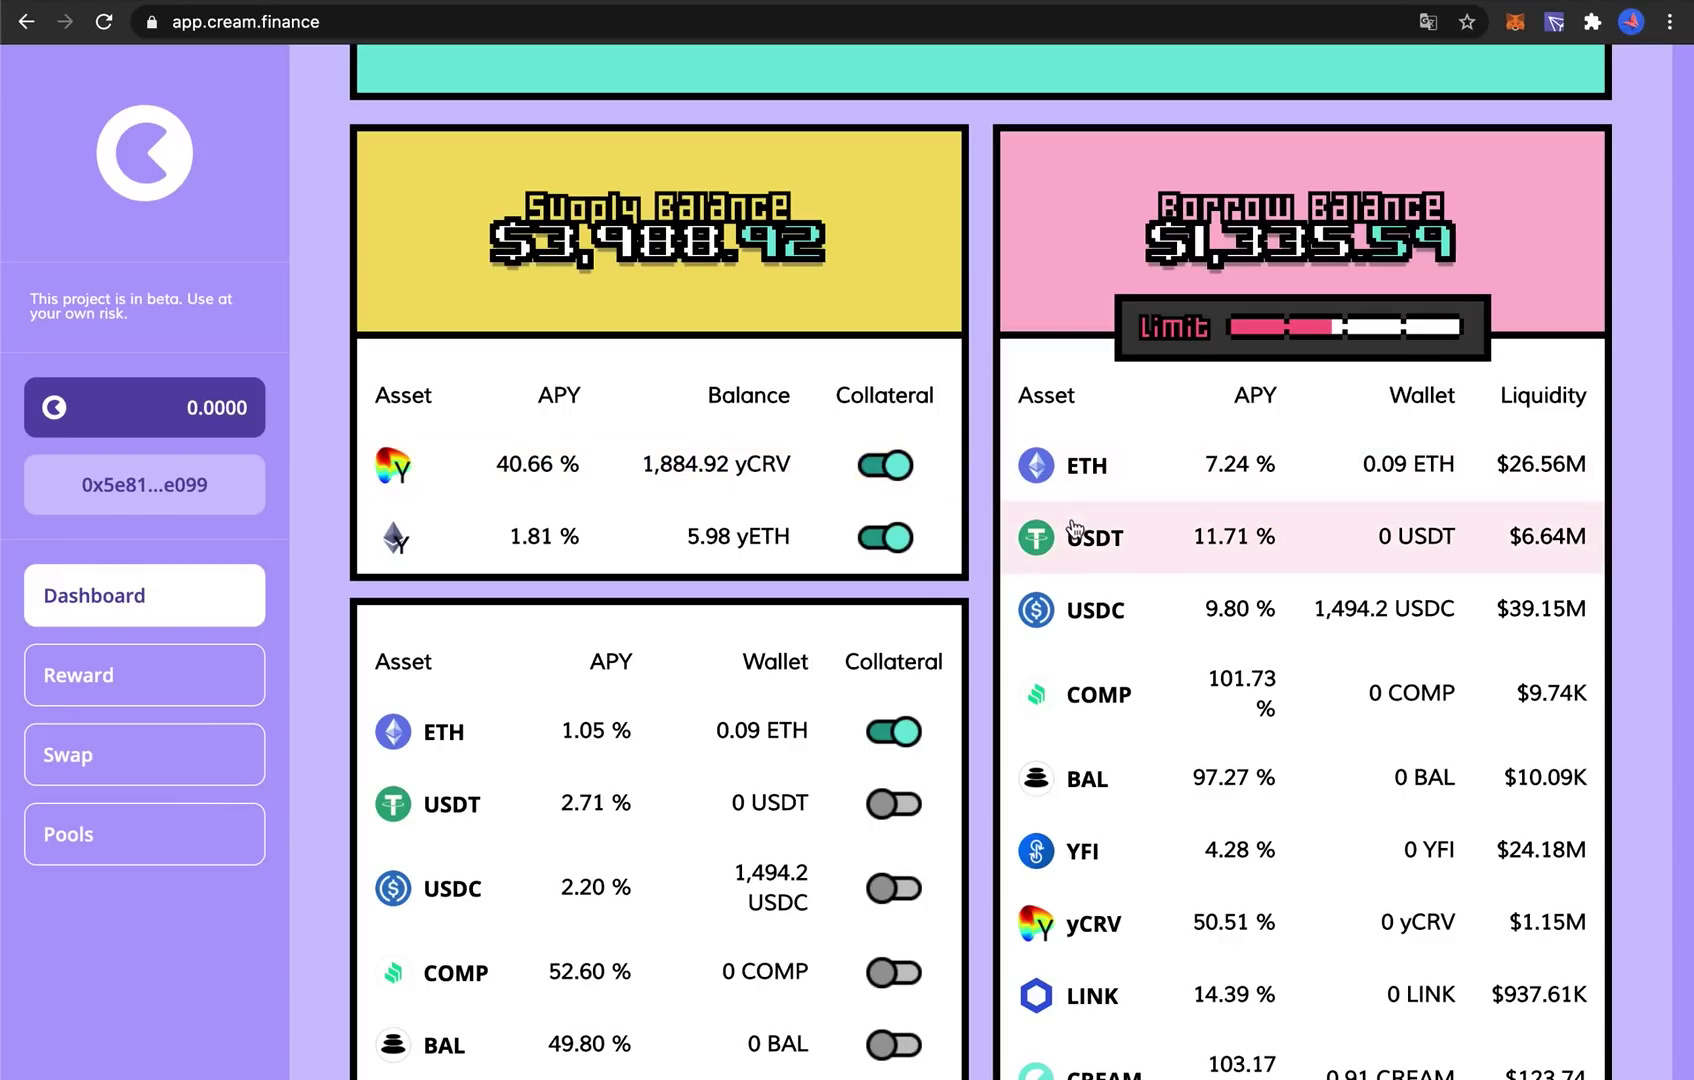
# Open the USDC borrow details, check the borrow APY and distribution APY, and close them.
pyautogui.click(1138, 620)
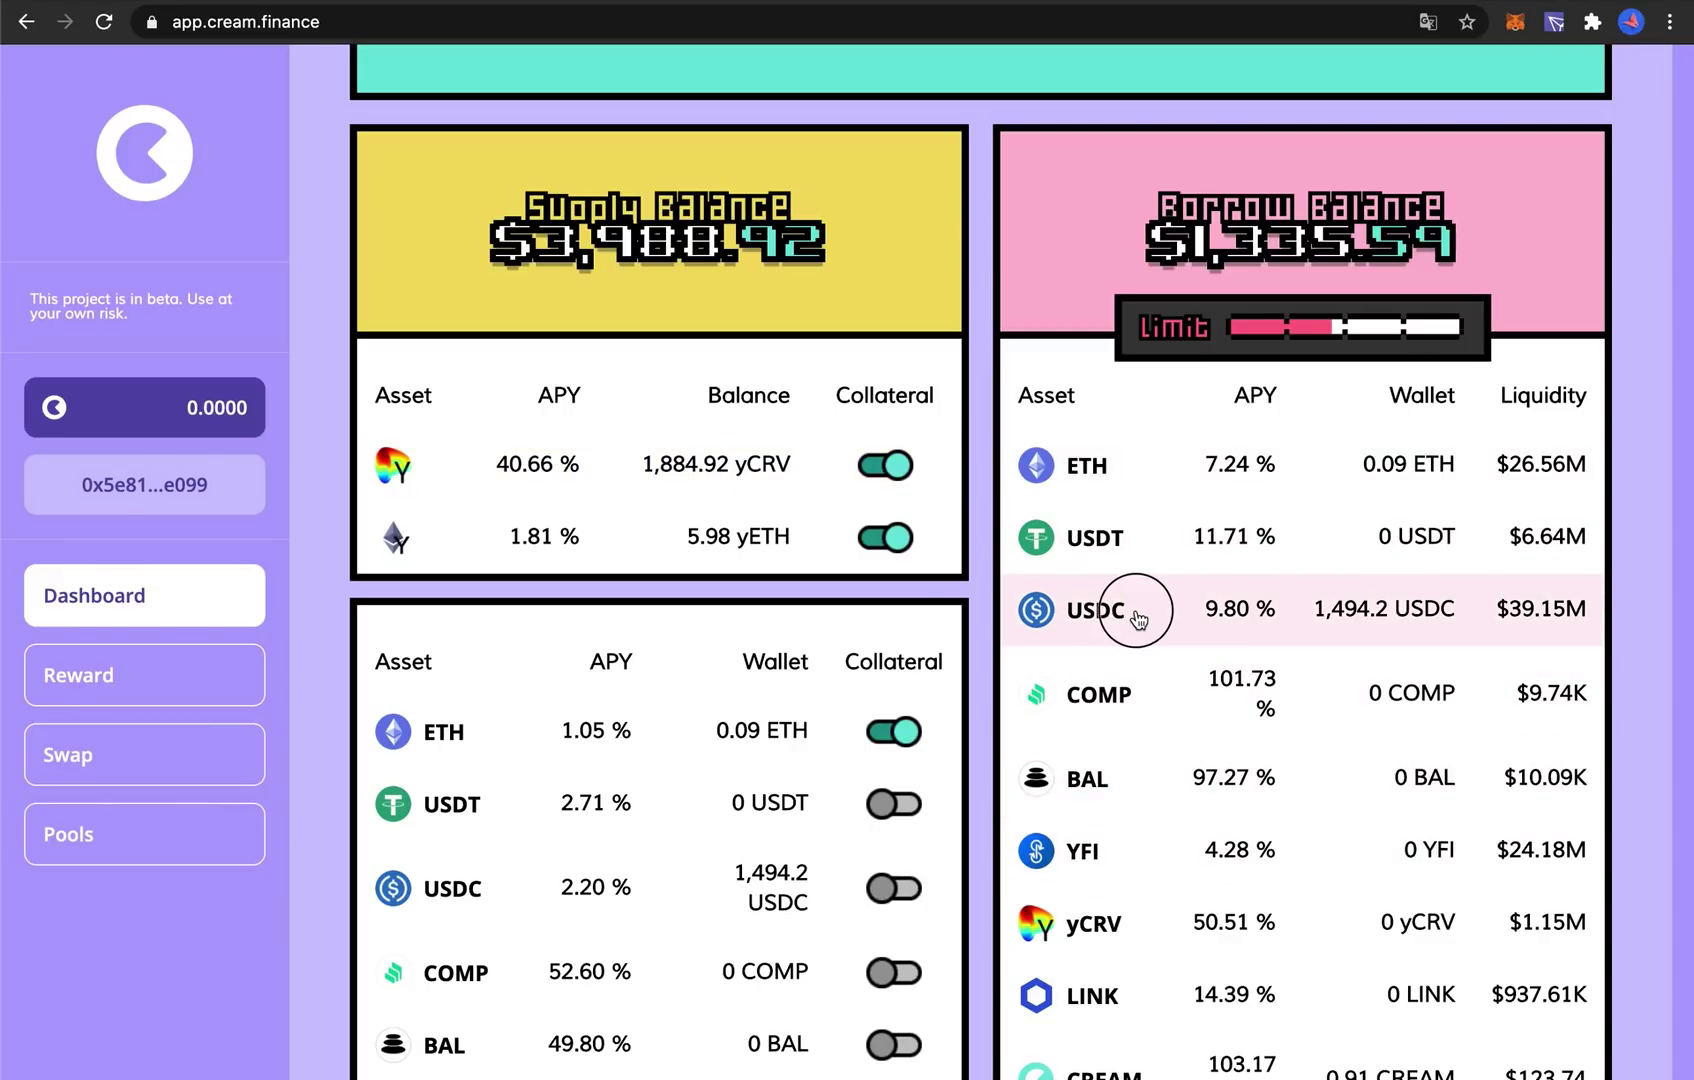
pyautogui.doubleClick(775, 713)
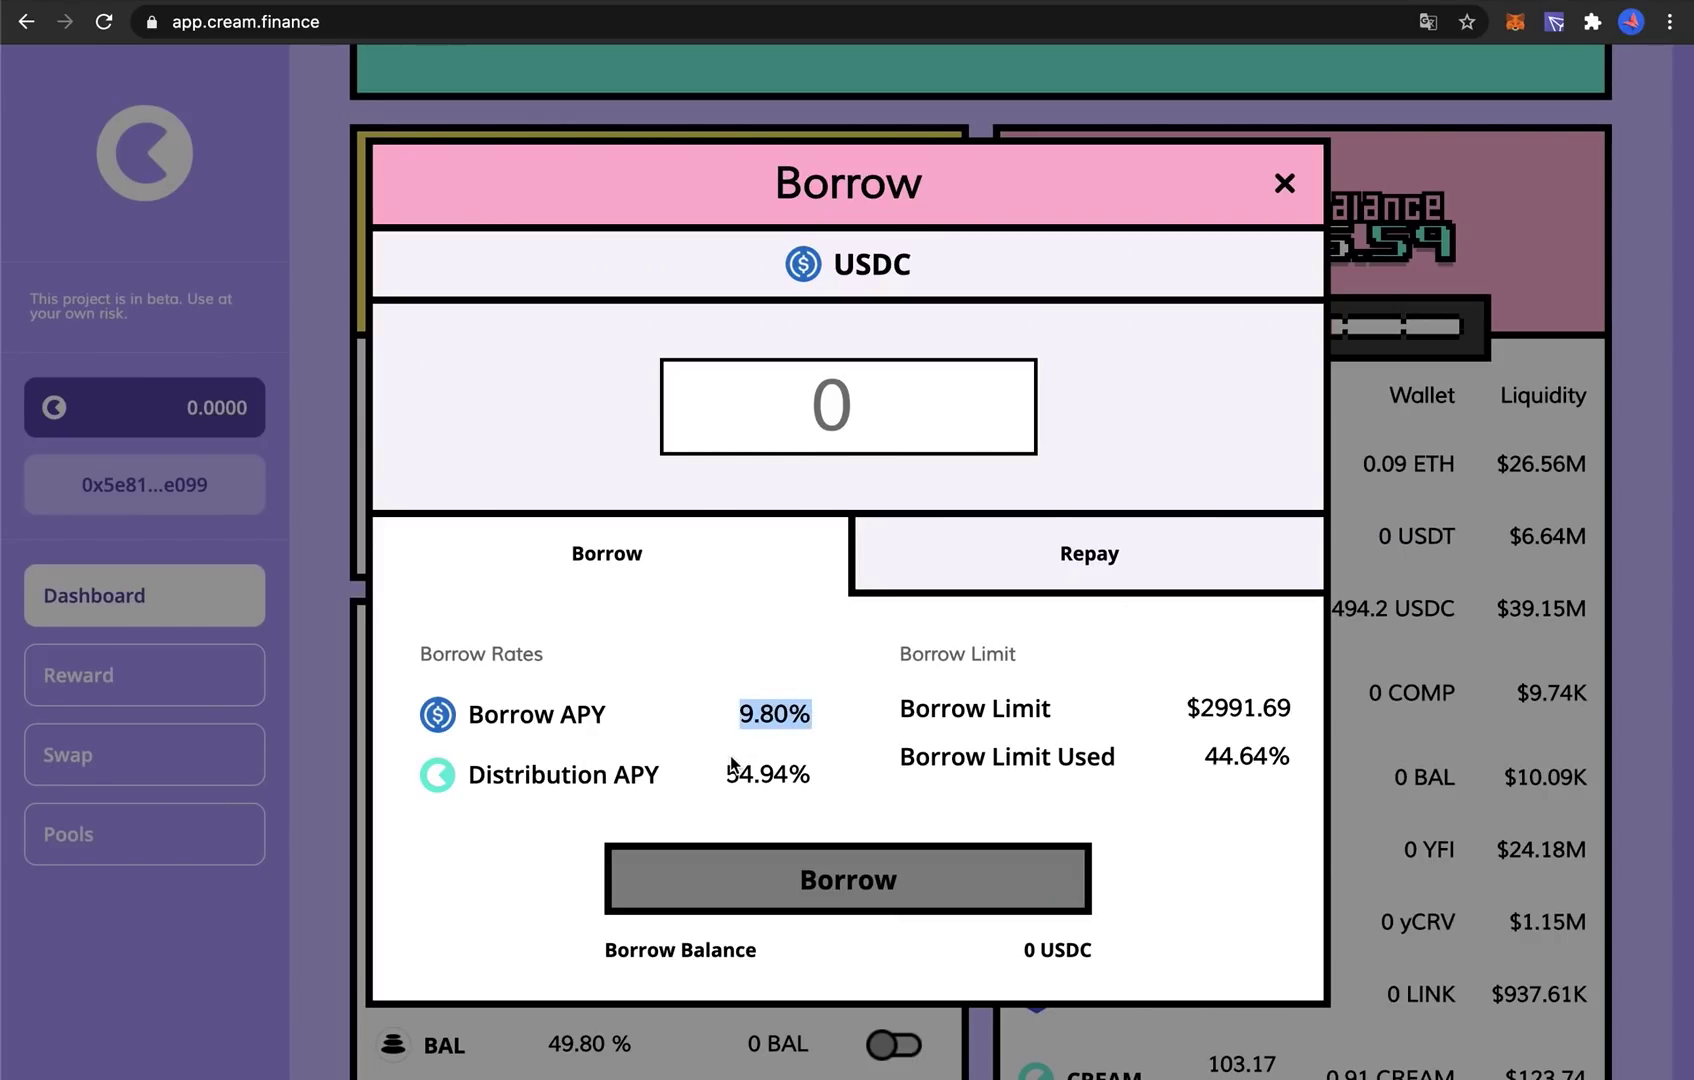
pyautogui.moveTo(731, 766); pyautogui.dragTo(774, 773)
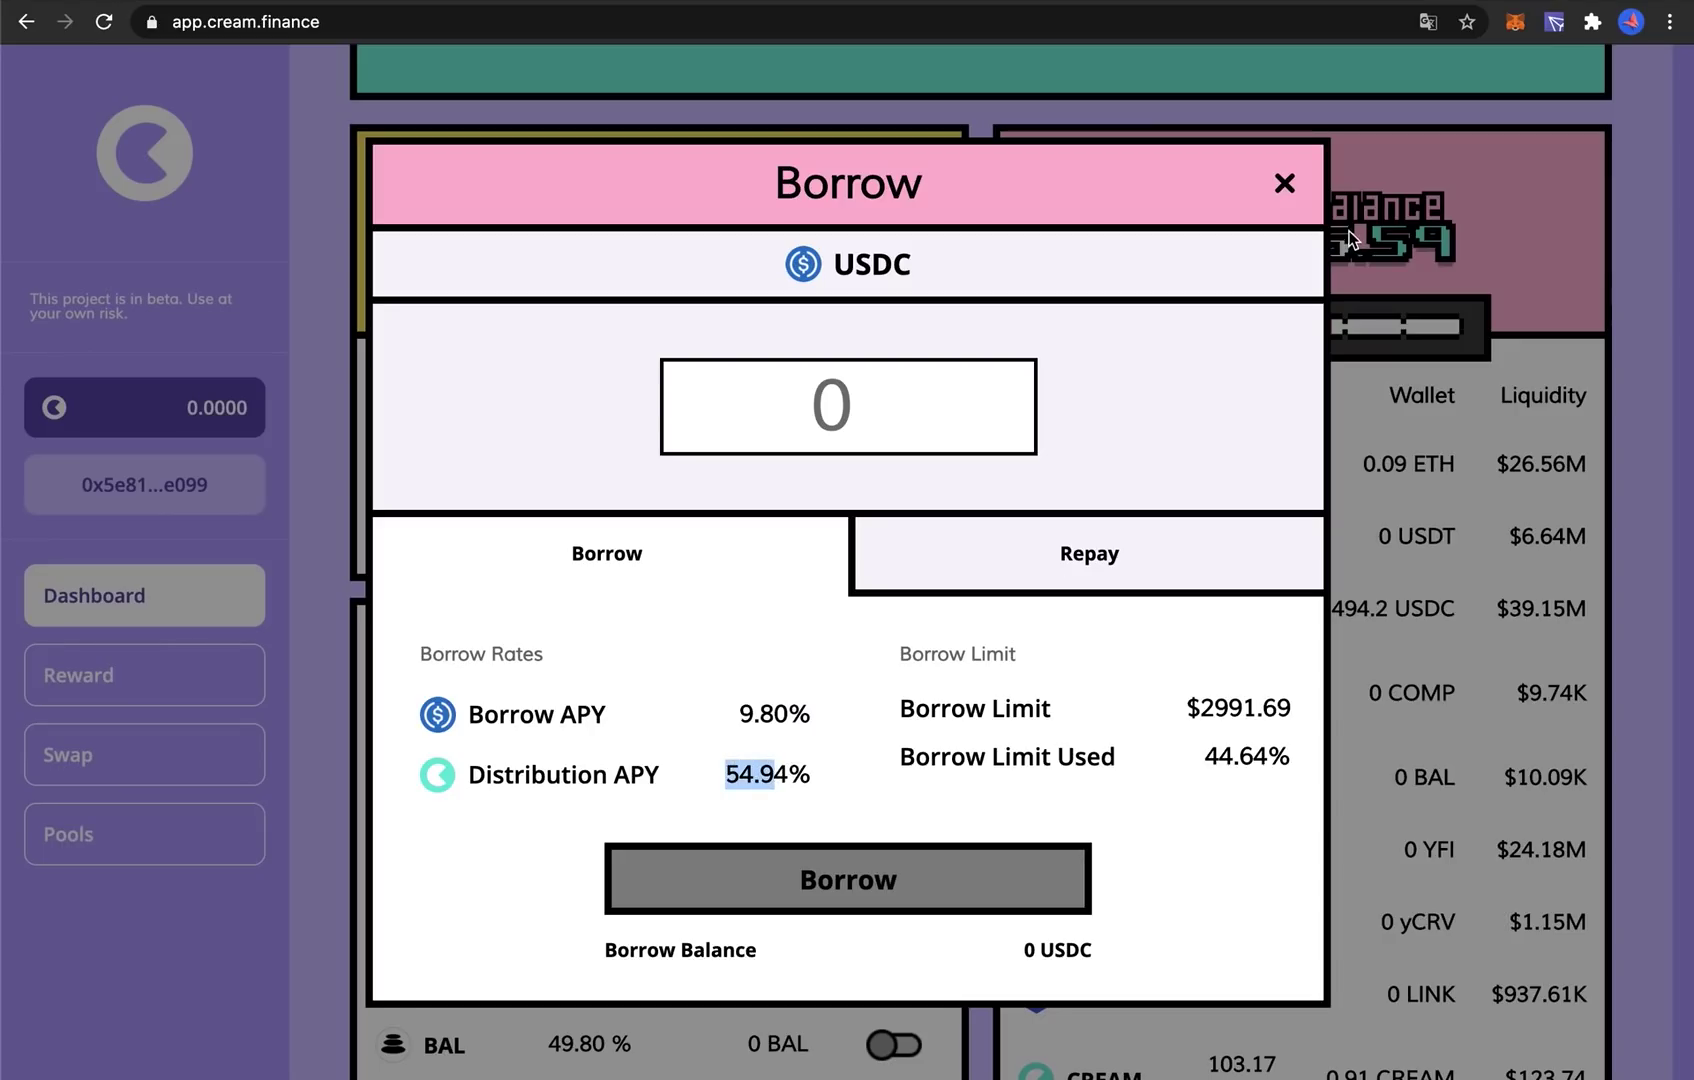
pyautogui.click(1284, 184)
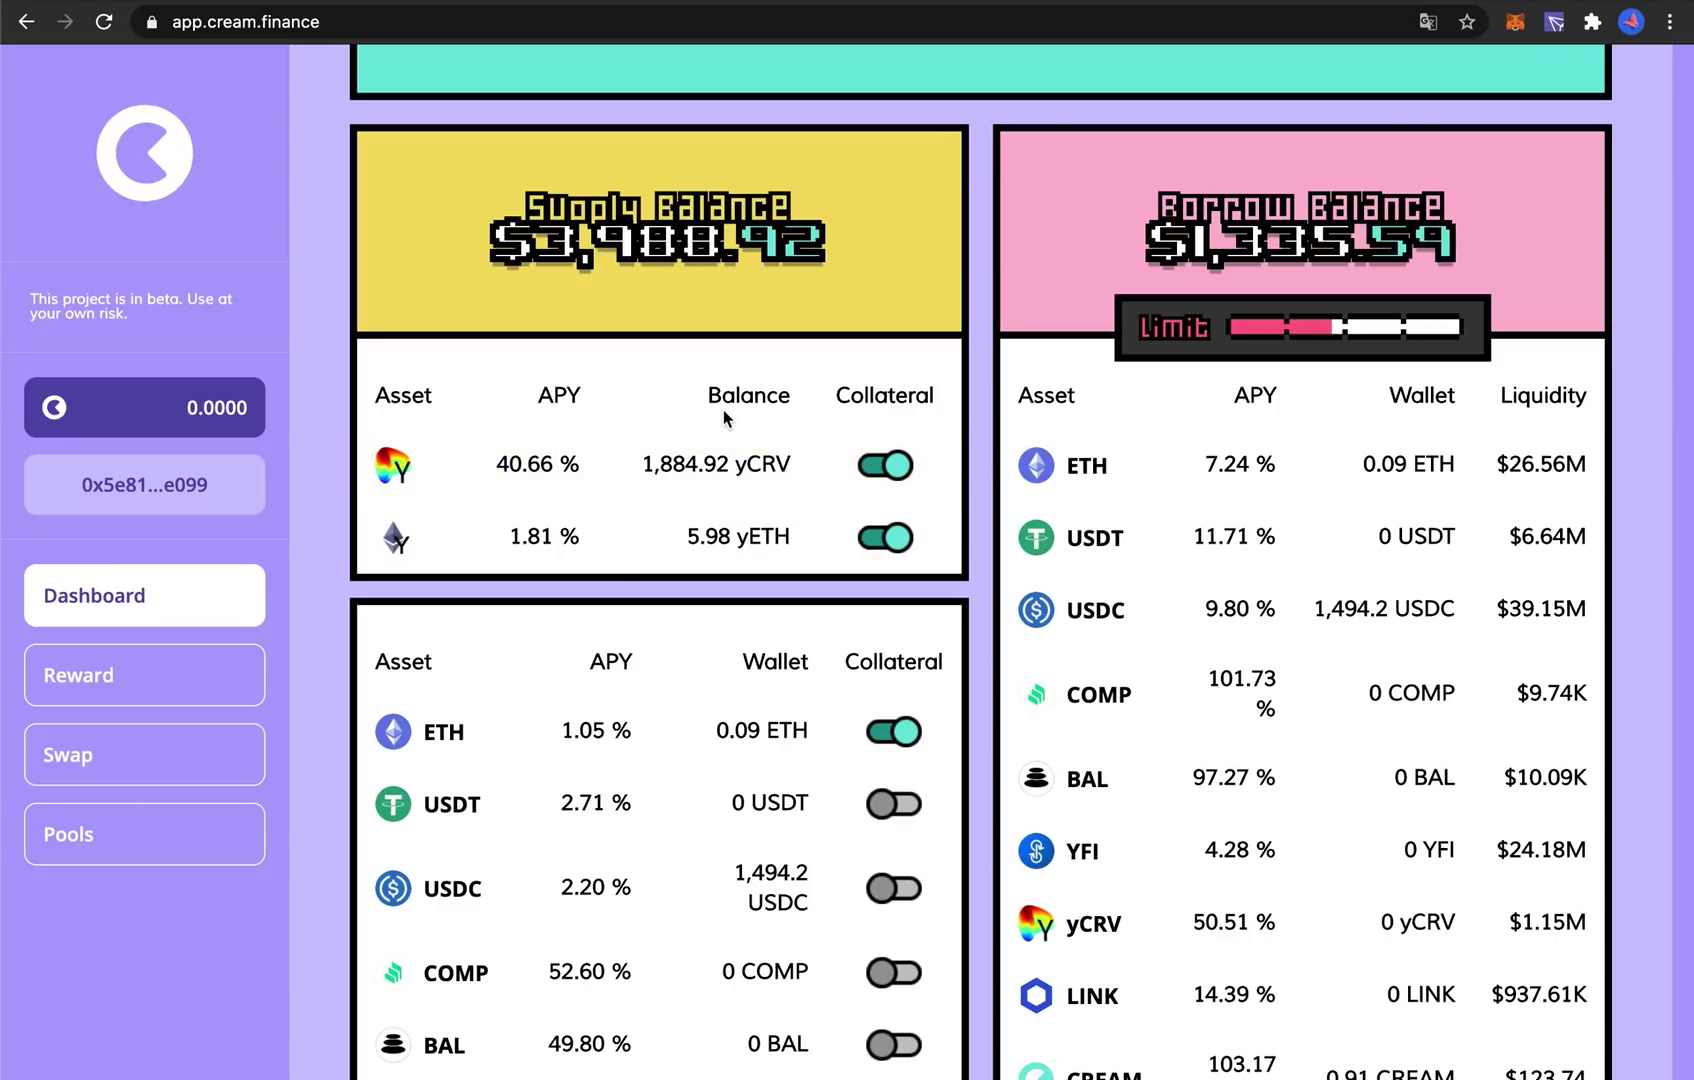
# Switch to the yearn.finance vaults, expand the curve.fi/y LP vault to inspect its earnings and balances, and collapse it.
pyautogui.scroll(-5, 740, 350)
pyautogui.scroll(-3, 754, 336)
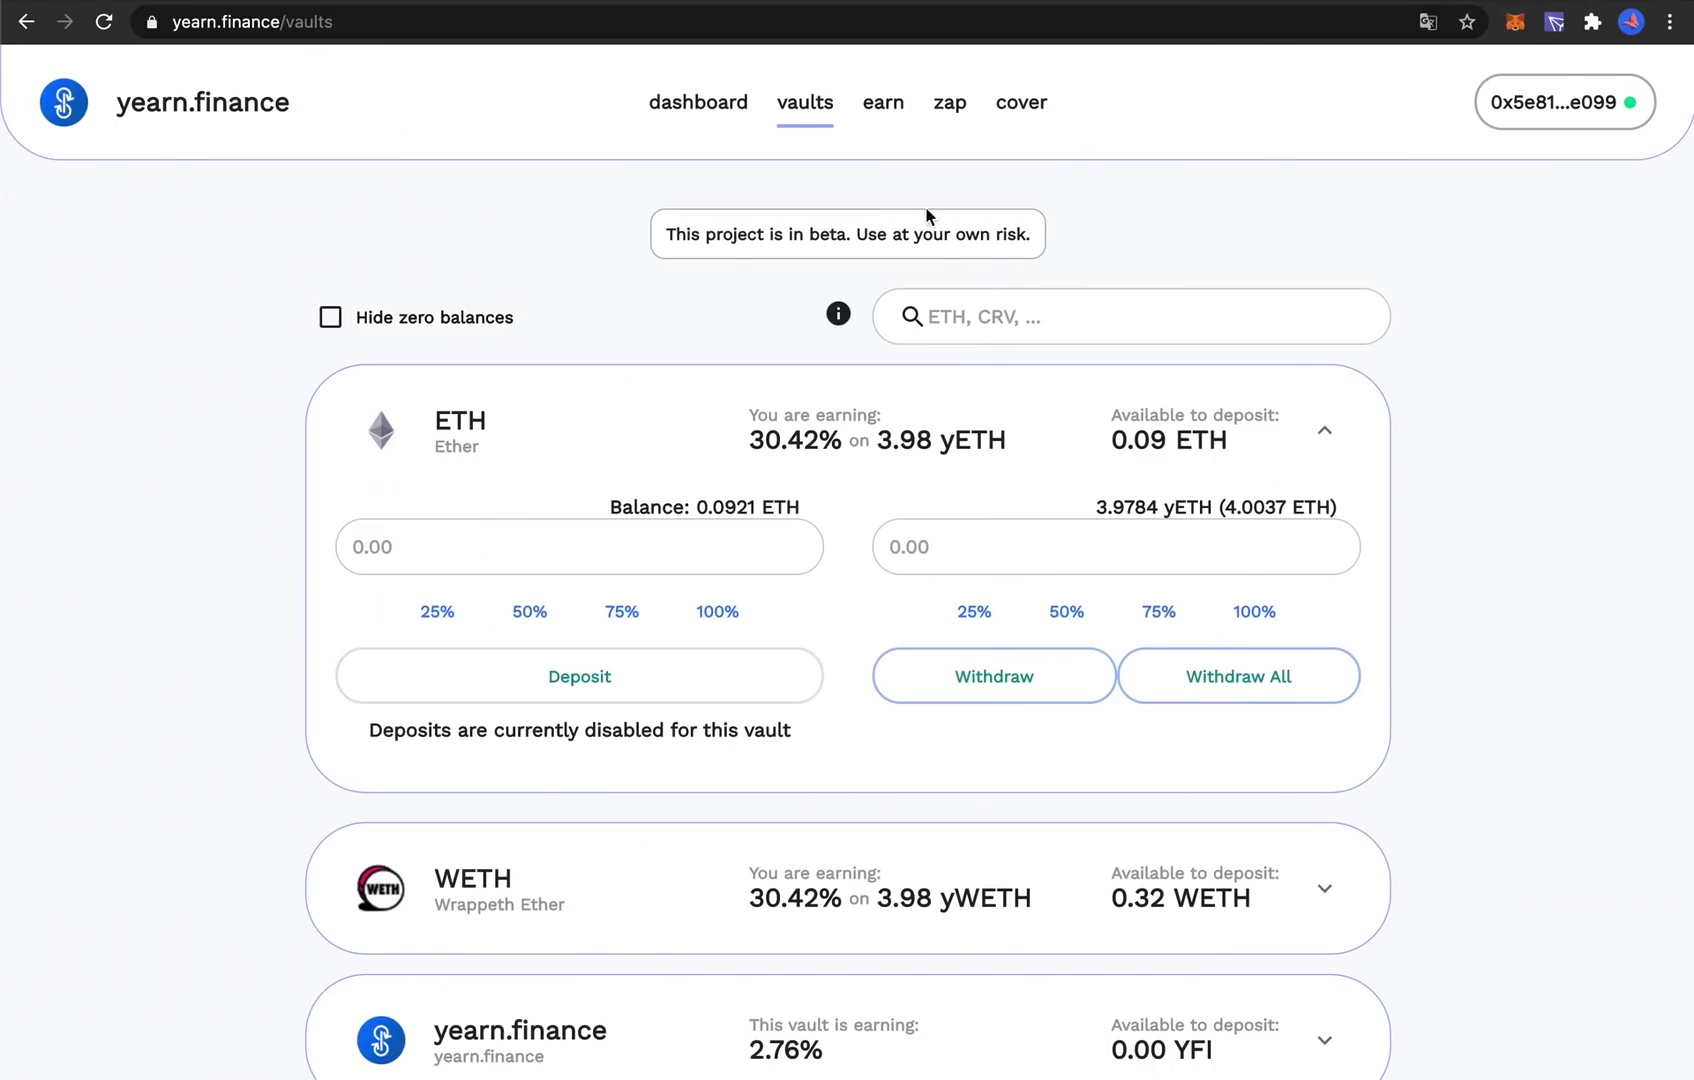
pyautogui.scroll(-5, 862, 241)
pyautogui.scroll(-1, 668, 486)
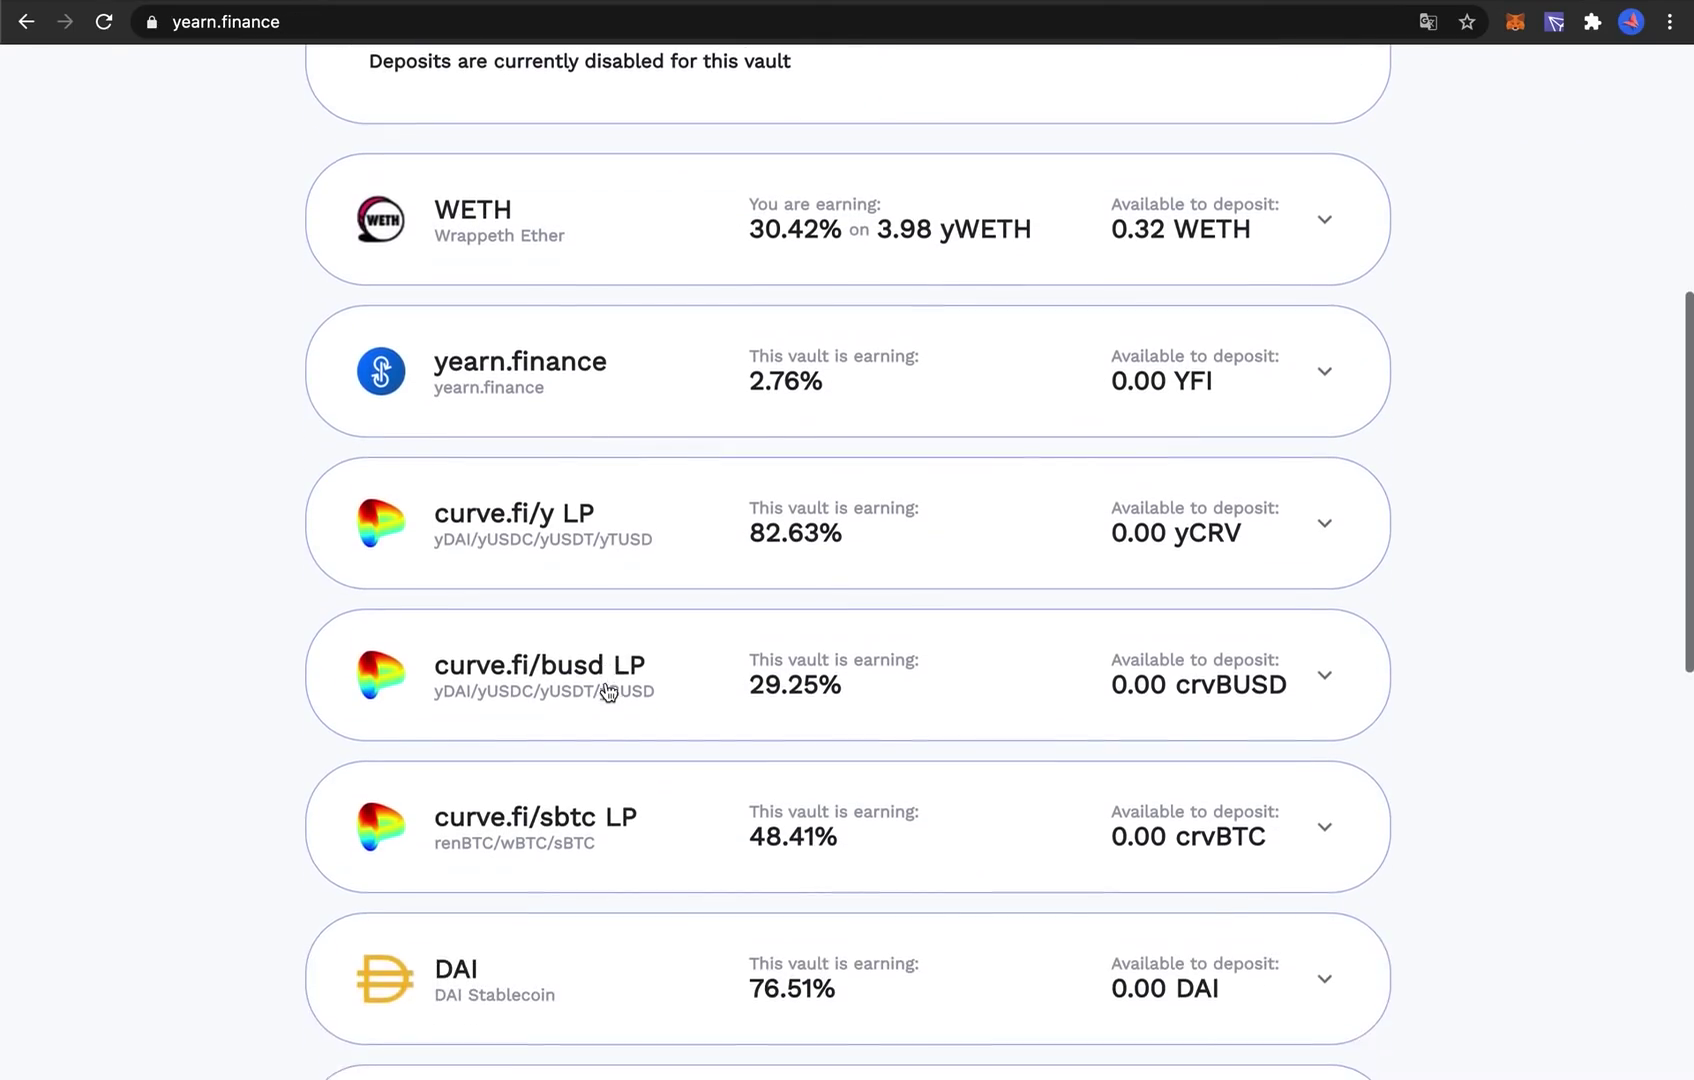
pyautogui.click(673, 541)
pyautogui.scroll(-2, 650, 480)
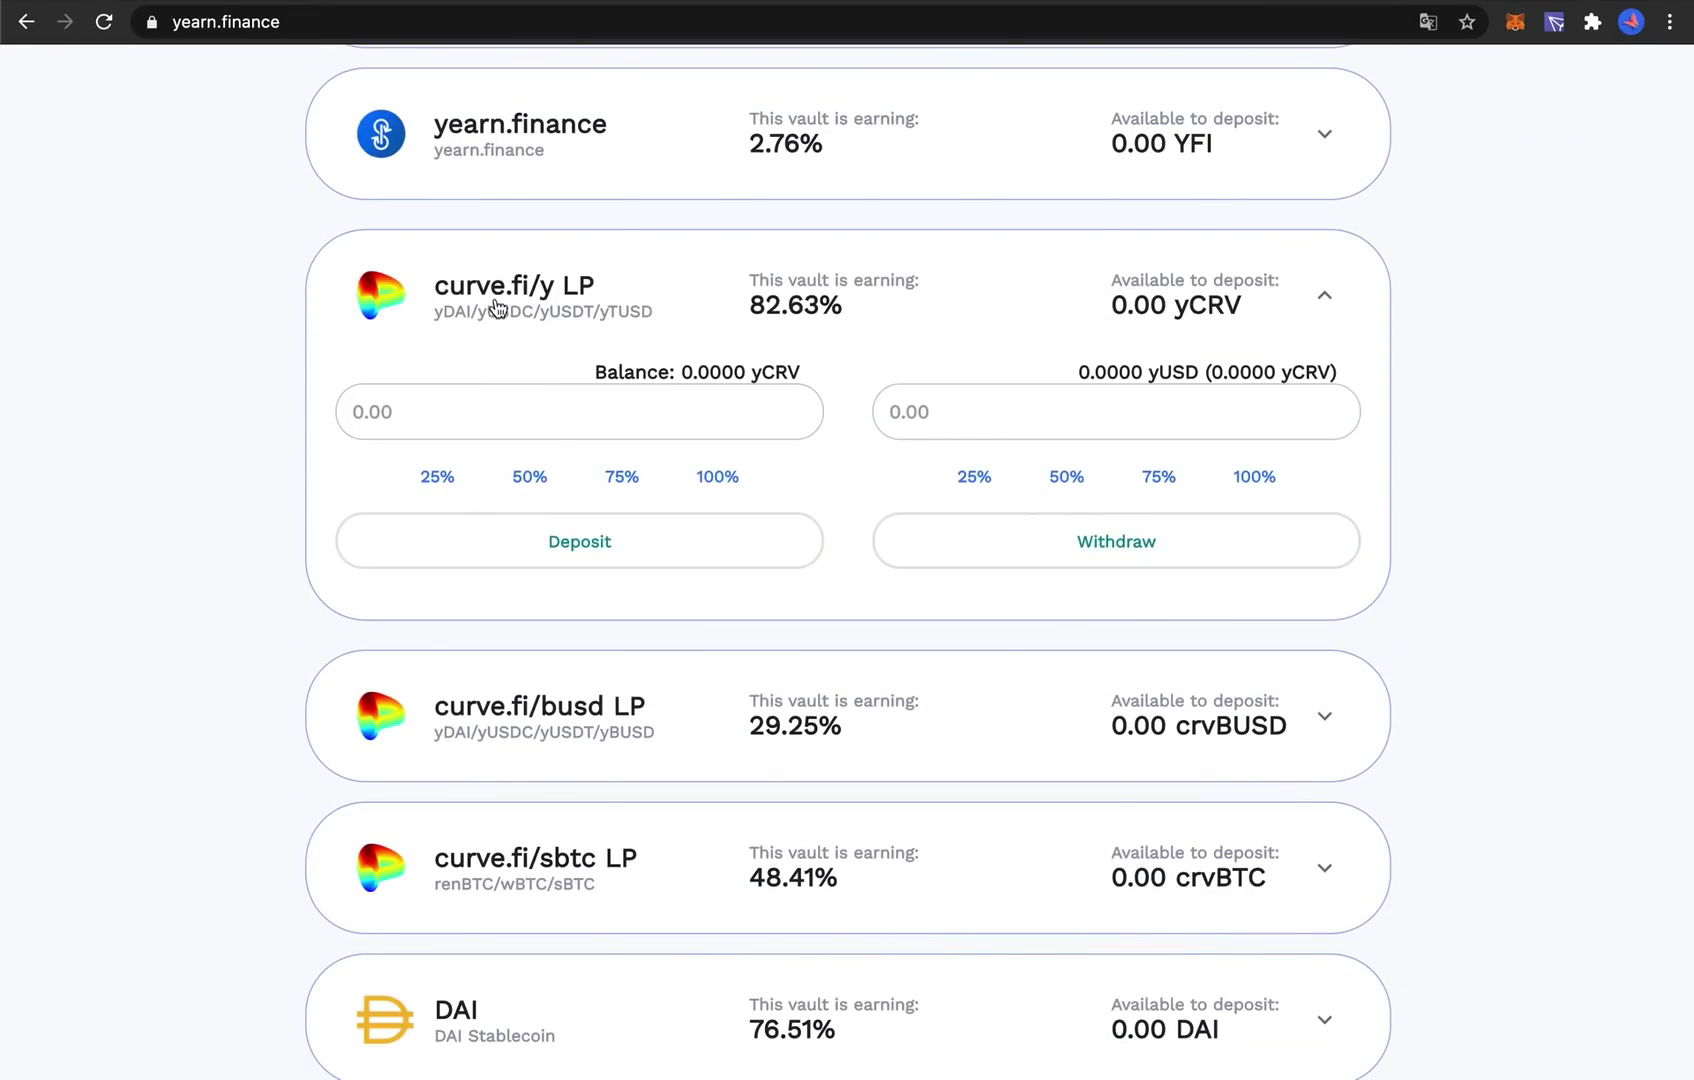
pyautogui.click(822, 312)
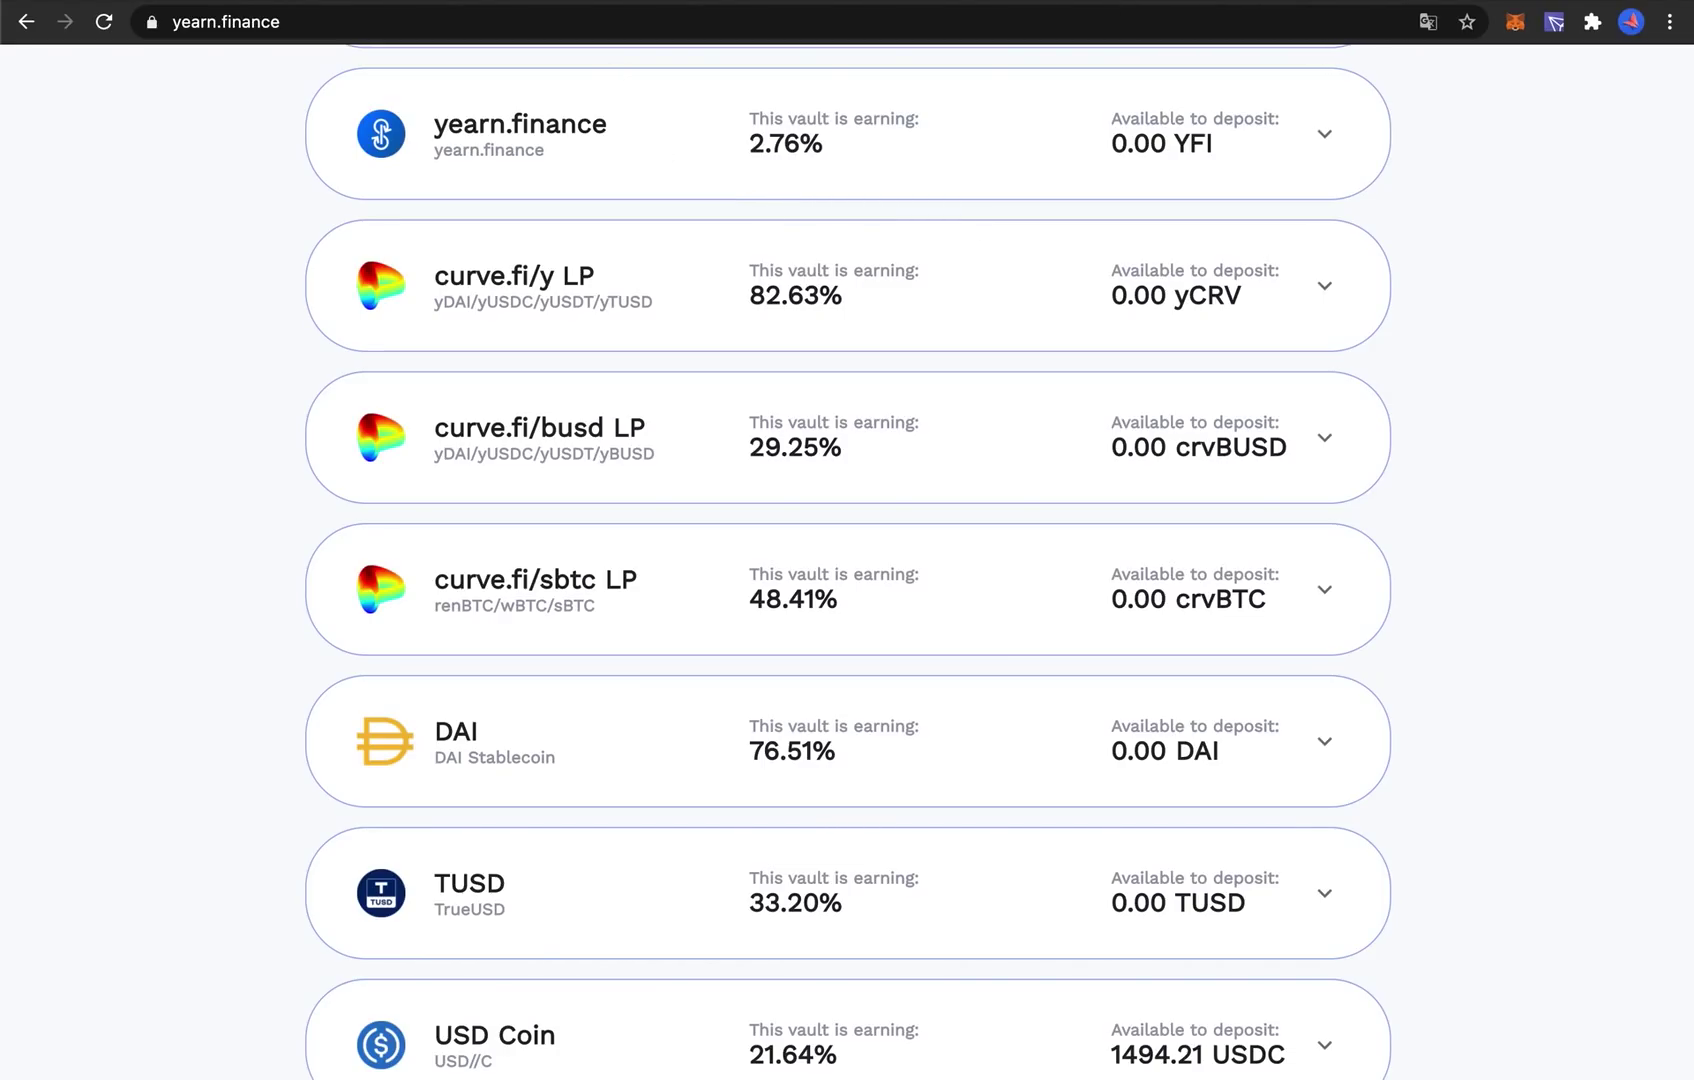
# Return to the C.R.E.A.M. dashboard, check the supply rates in the yyCRV asset's details, and close them.
pyautogui.hotkey('ctrl', 'Tab')
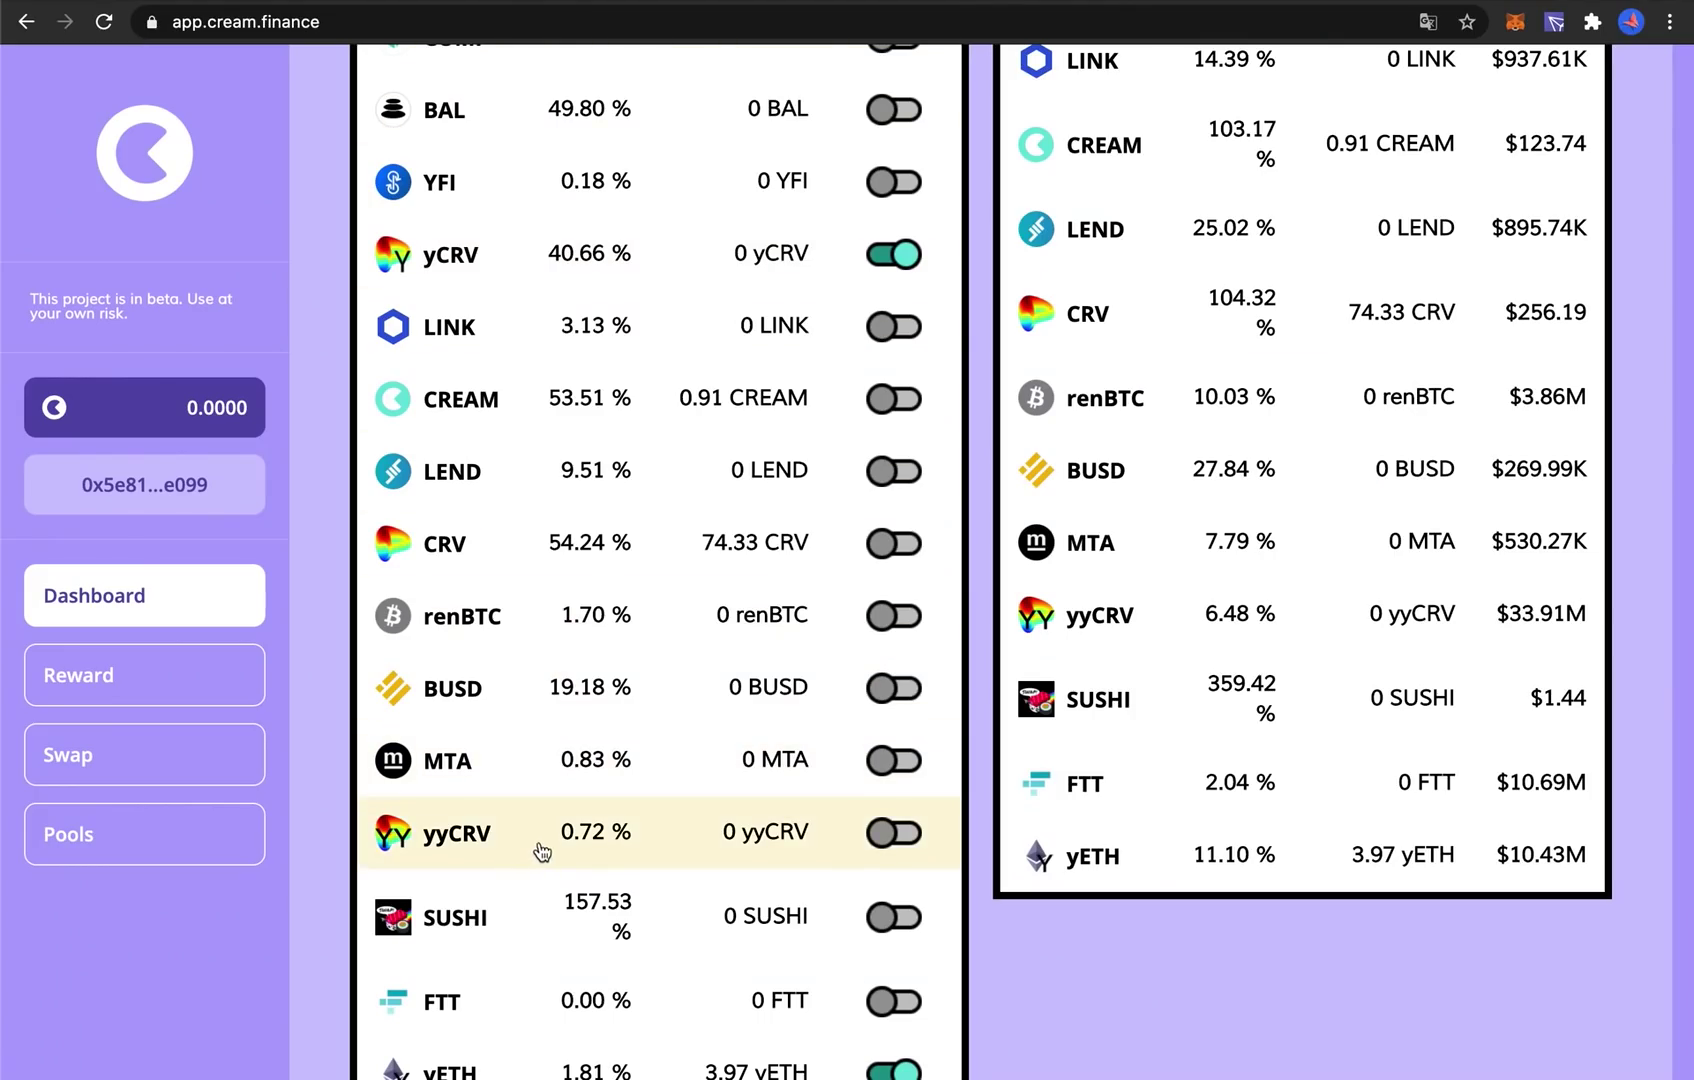
pyautogui.click(548, 877)
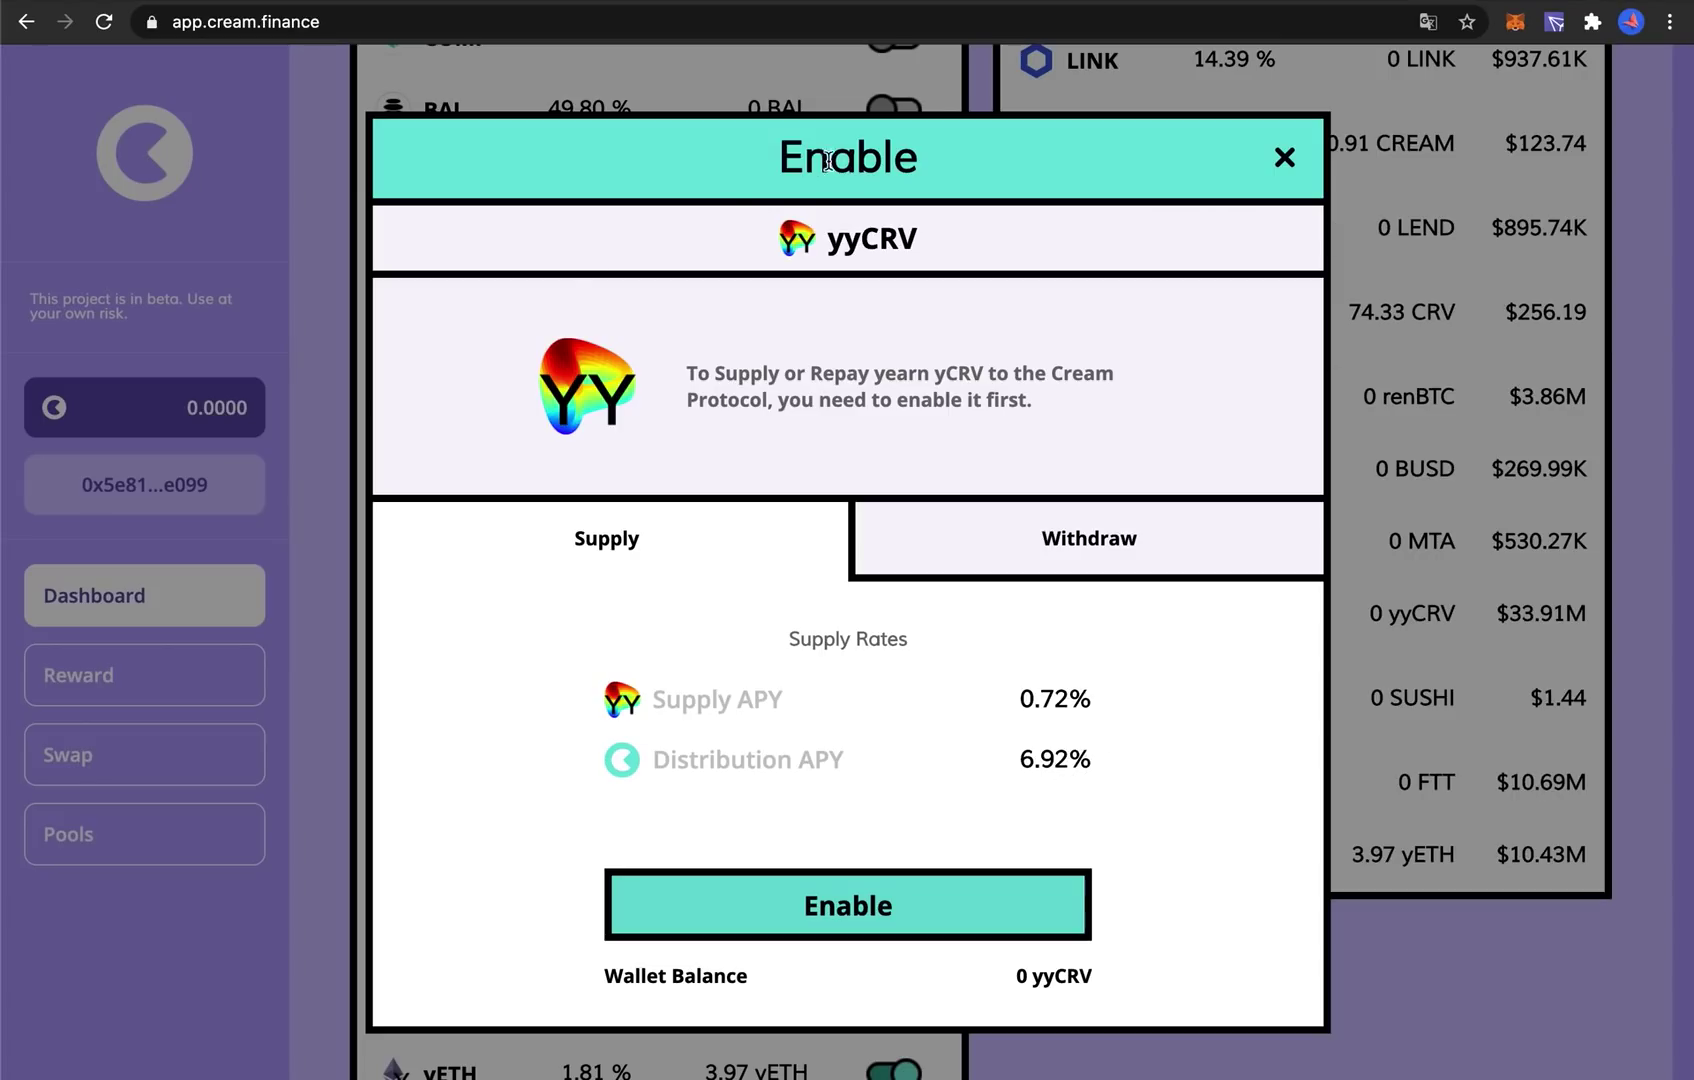
pyautogui.click(1283, 157)
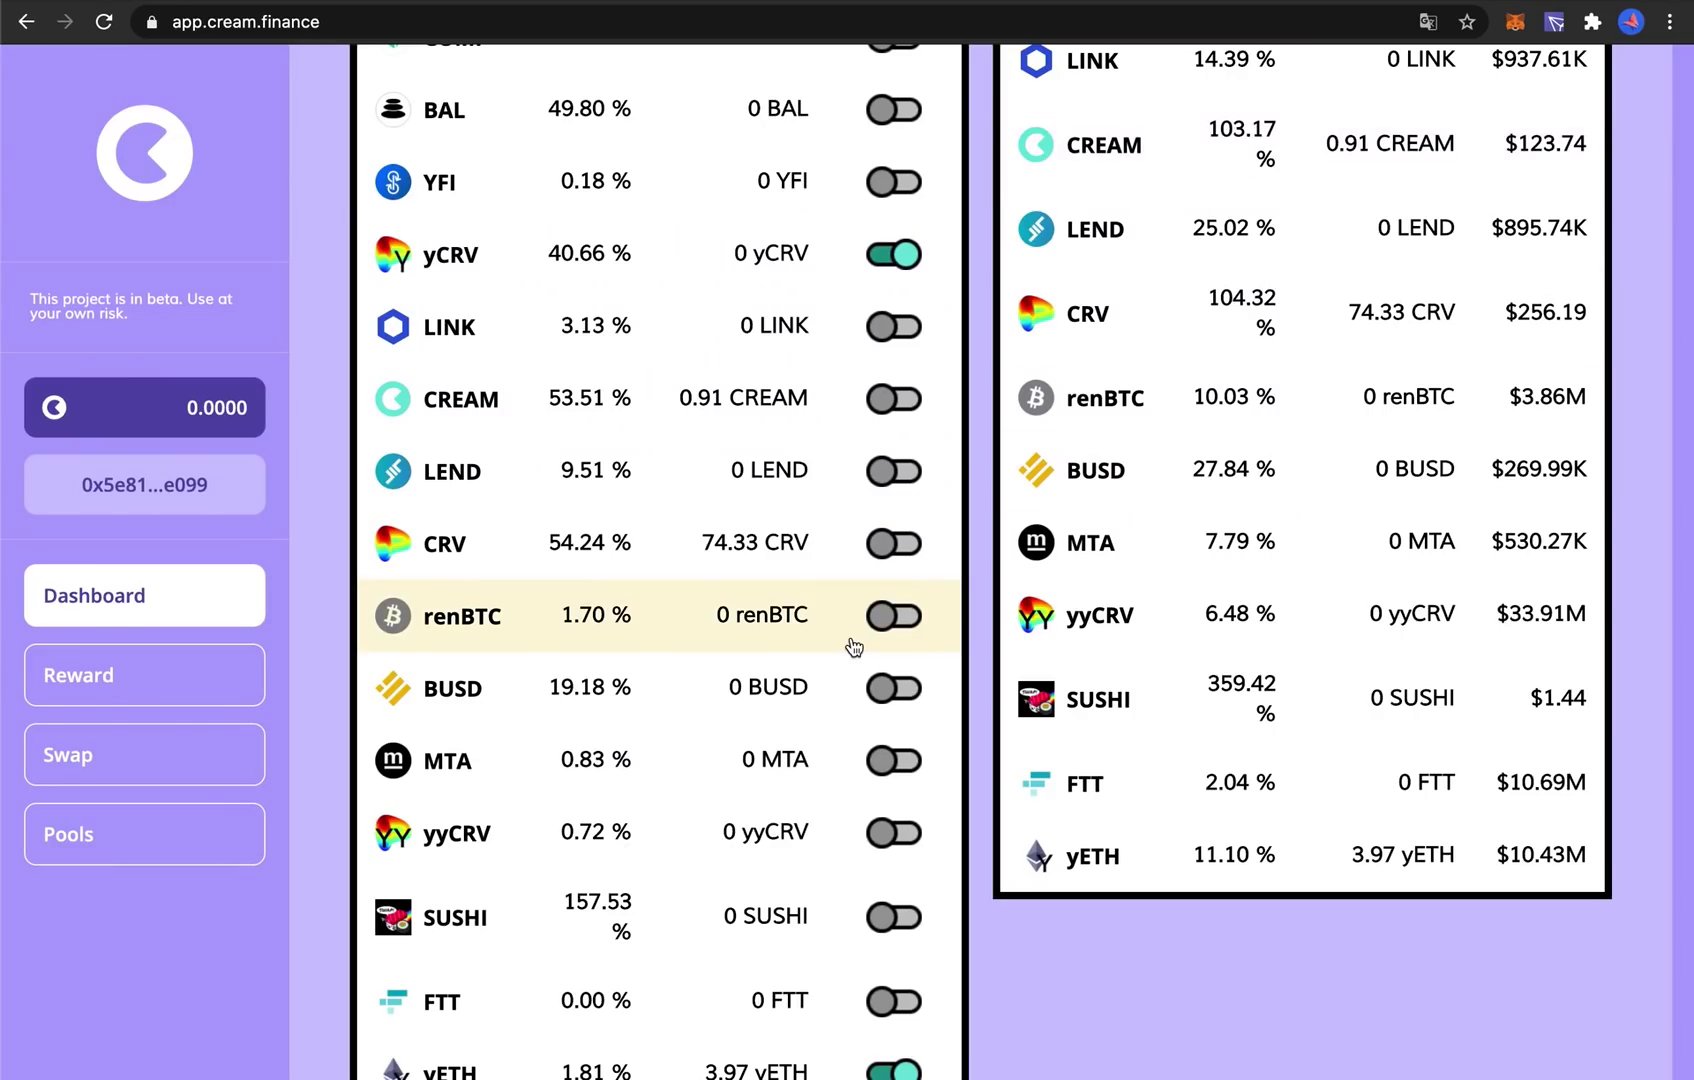
# Open the Swap page, examine the tokens available to swap from, and close the token list without choosing one.
pyautogui.scroll(10, 853, 647)
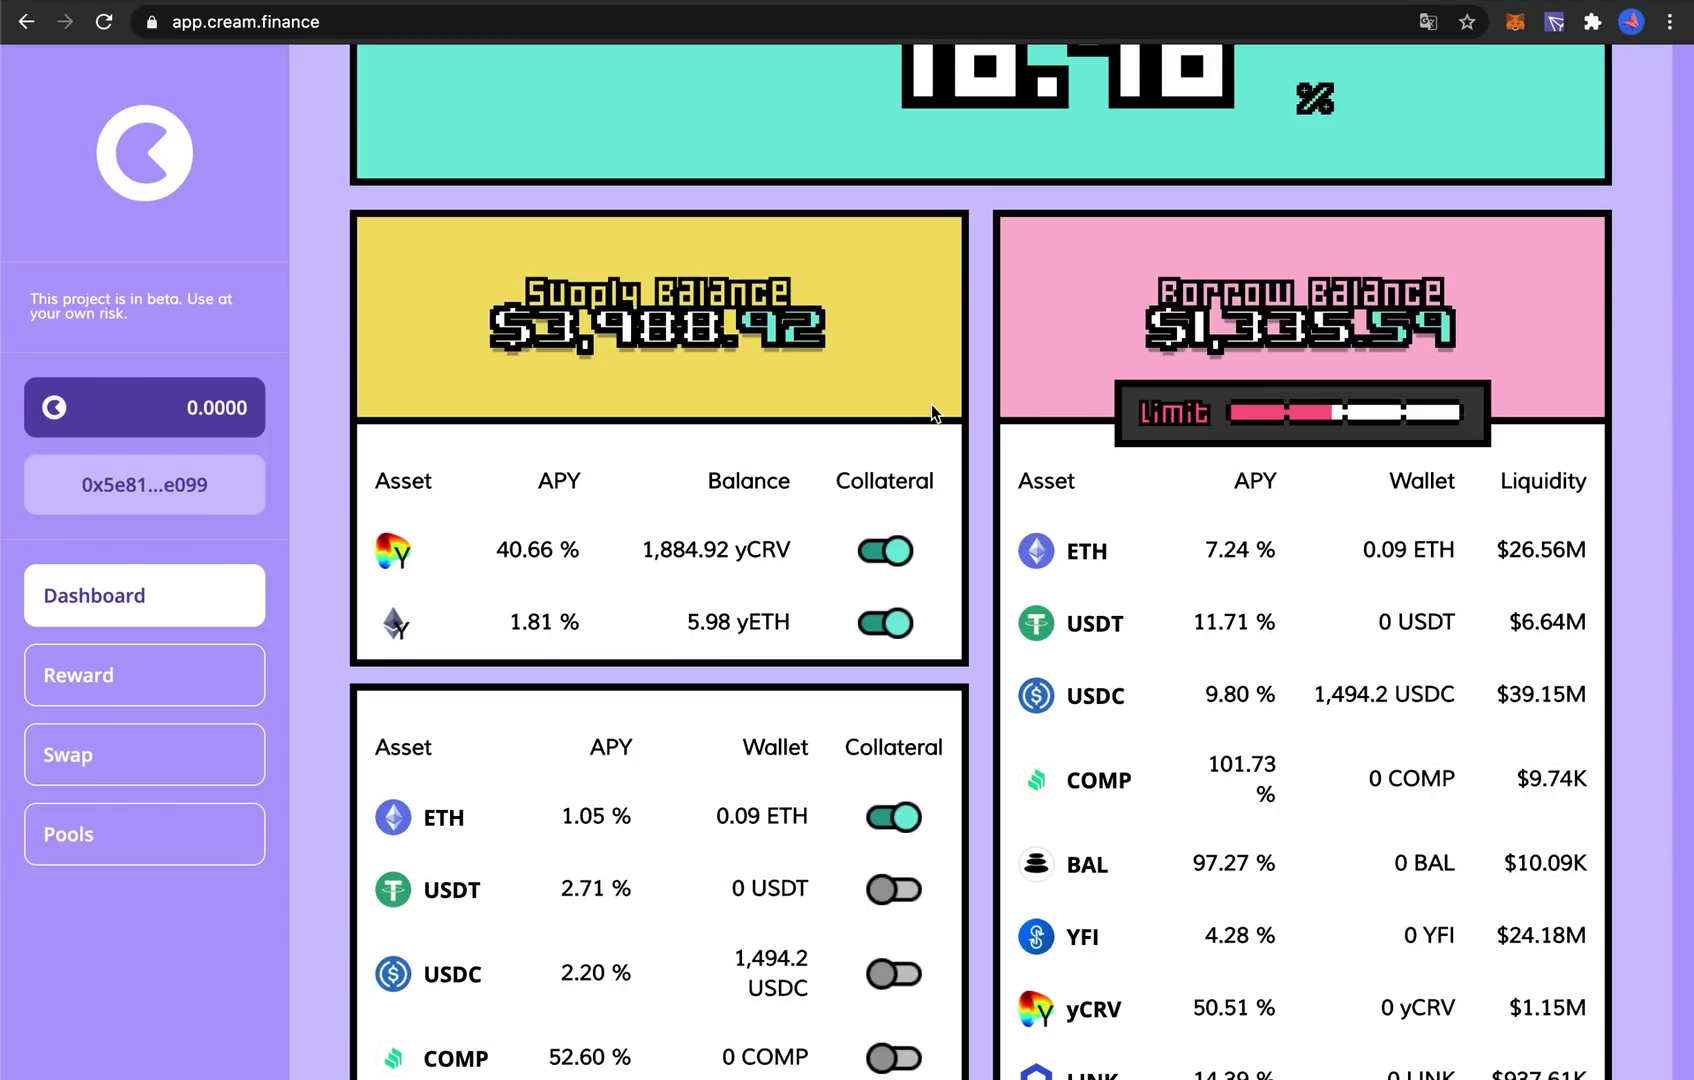
pyautogui.scroll(-7, 938, 592)
pyautogui.scroll(-3, 938, 592)
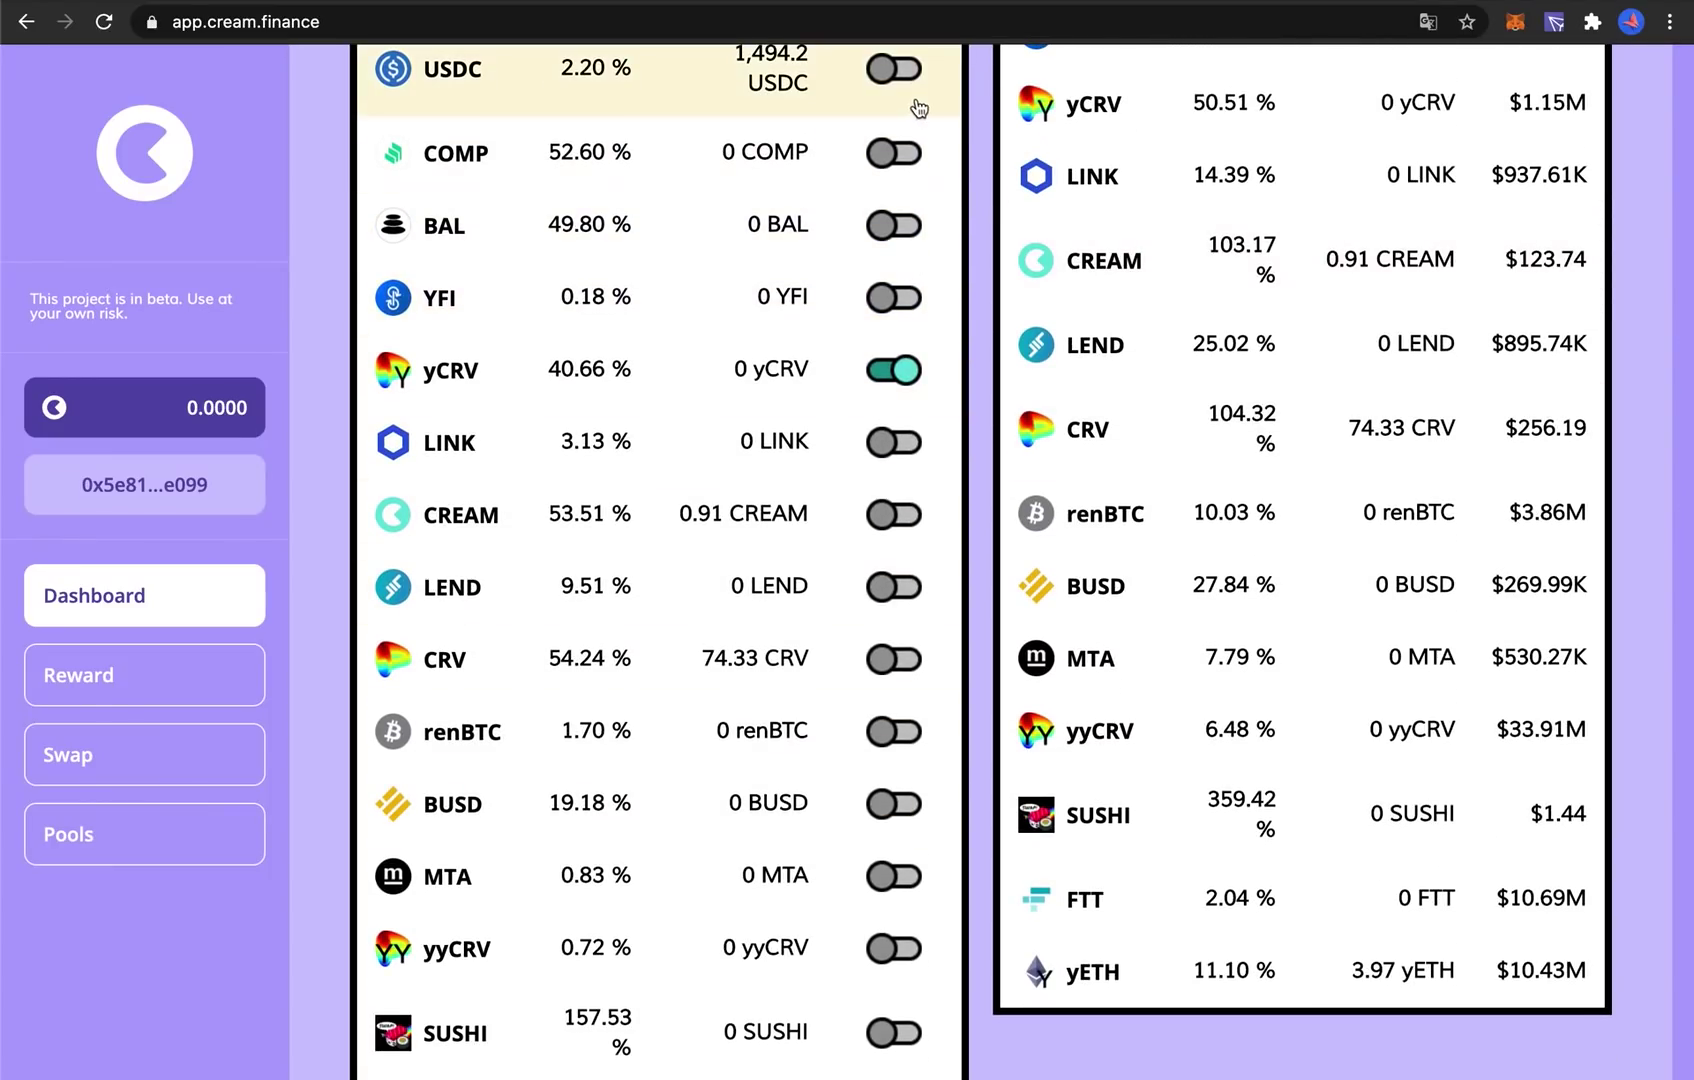
pyautogui.click(662, 23)
pyautogui.click(123, 776)
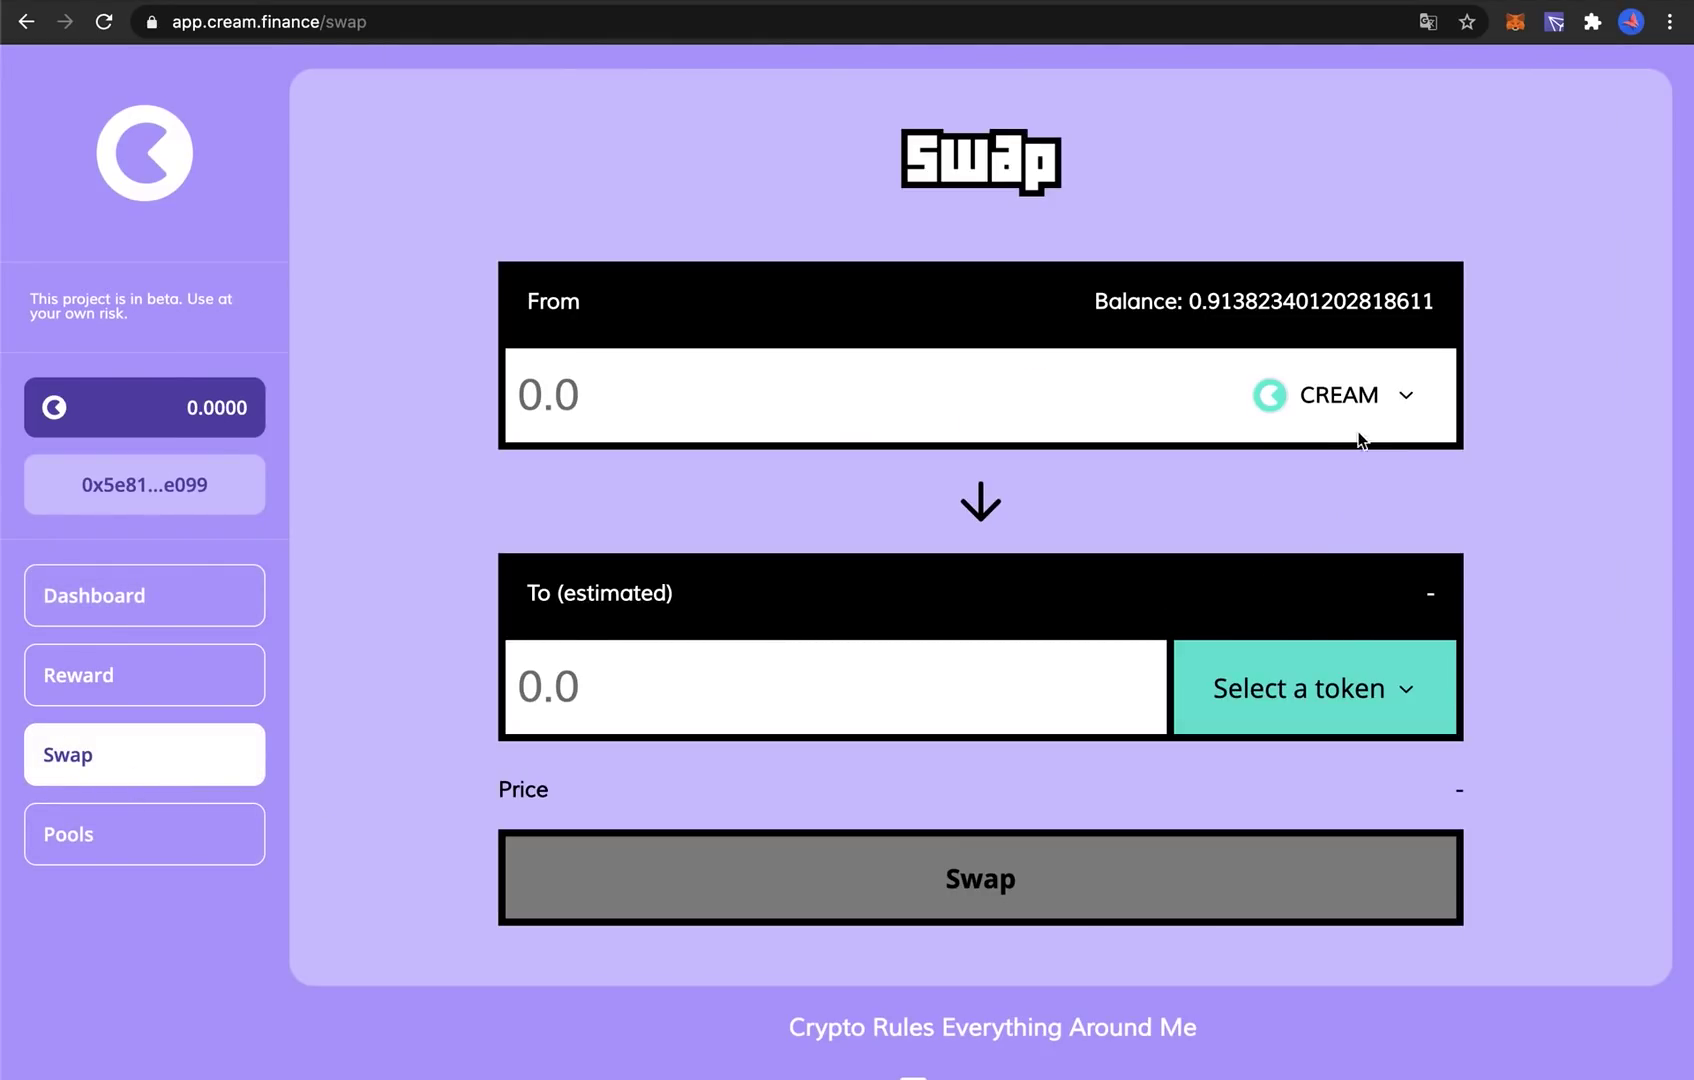
pyautogui.click(1338, 405)
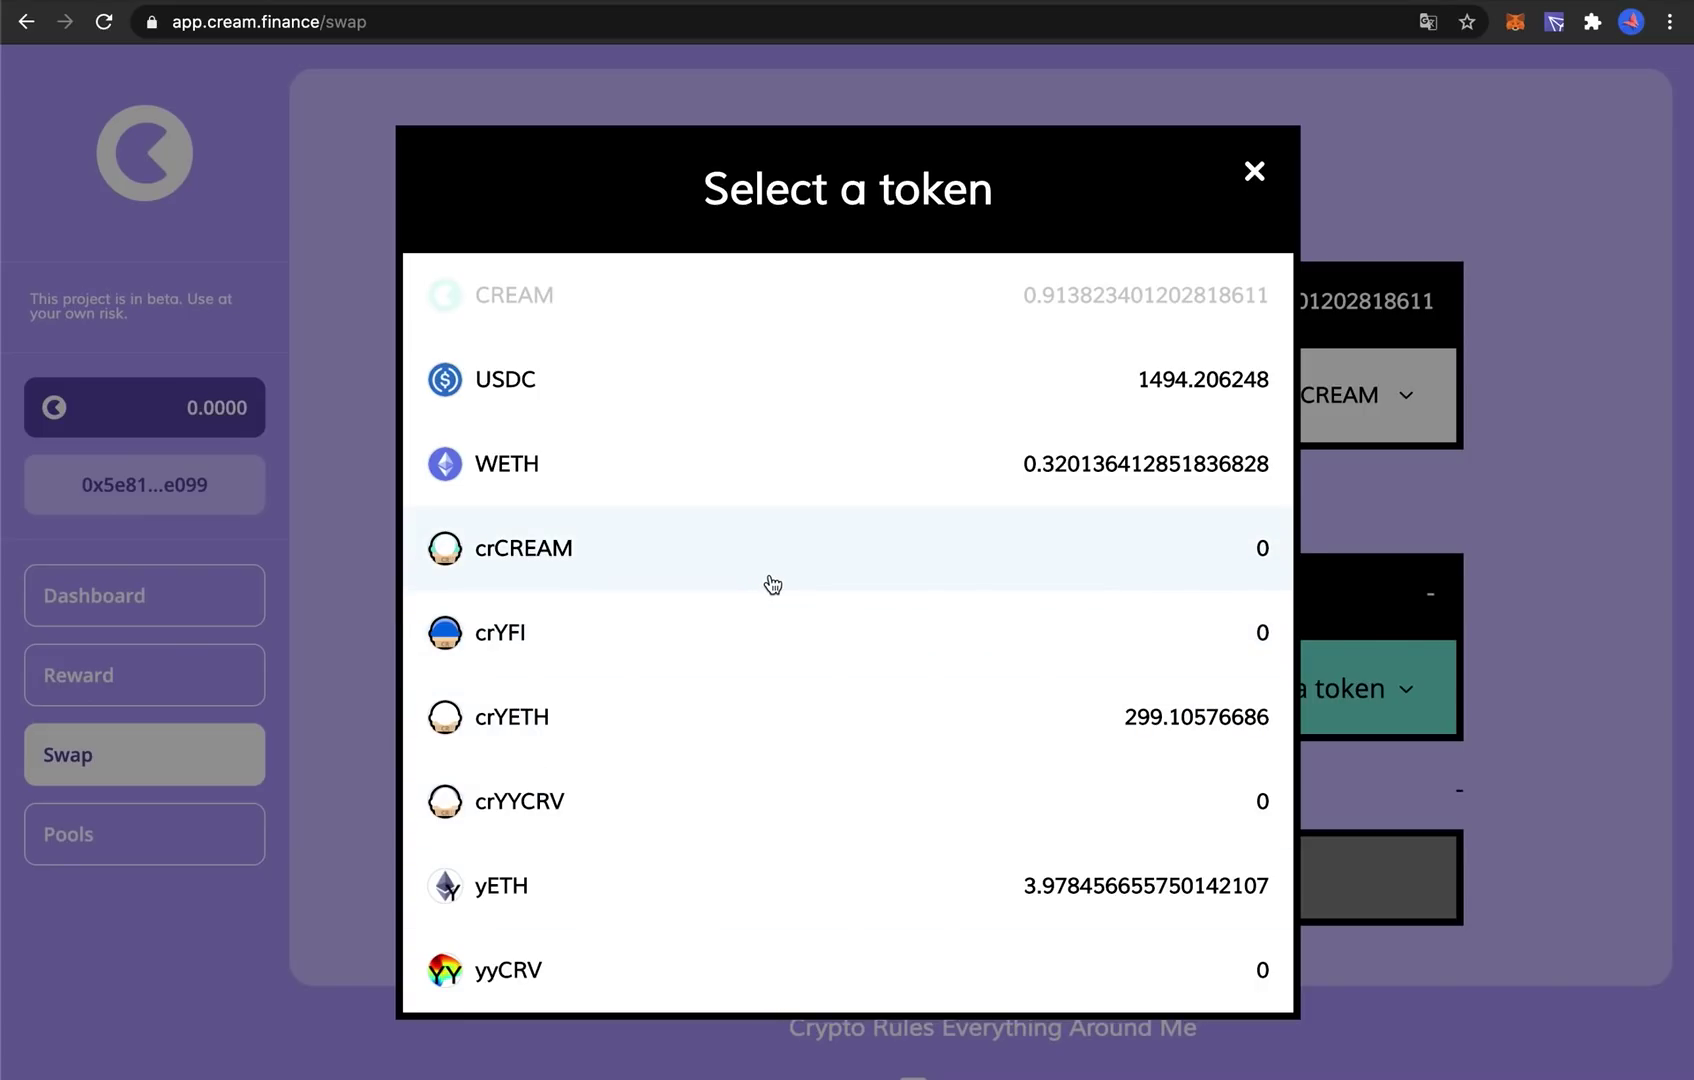
pyautogui.scroll(-2, 770, 583)
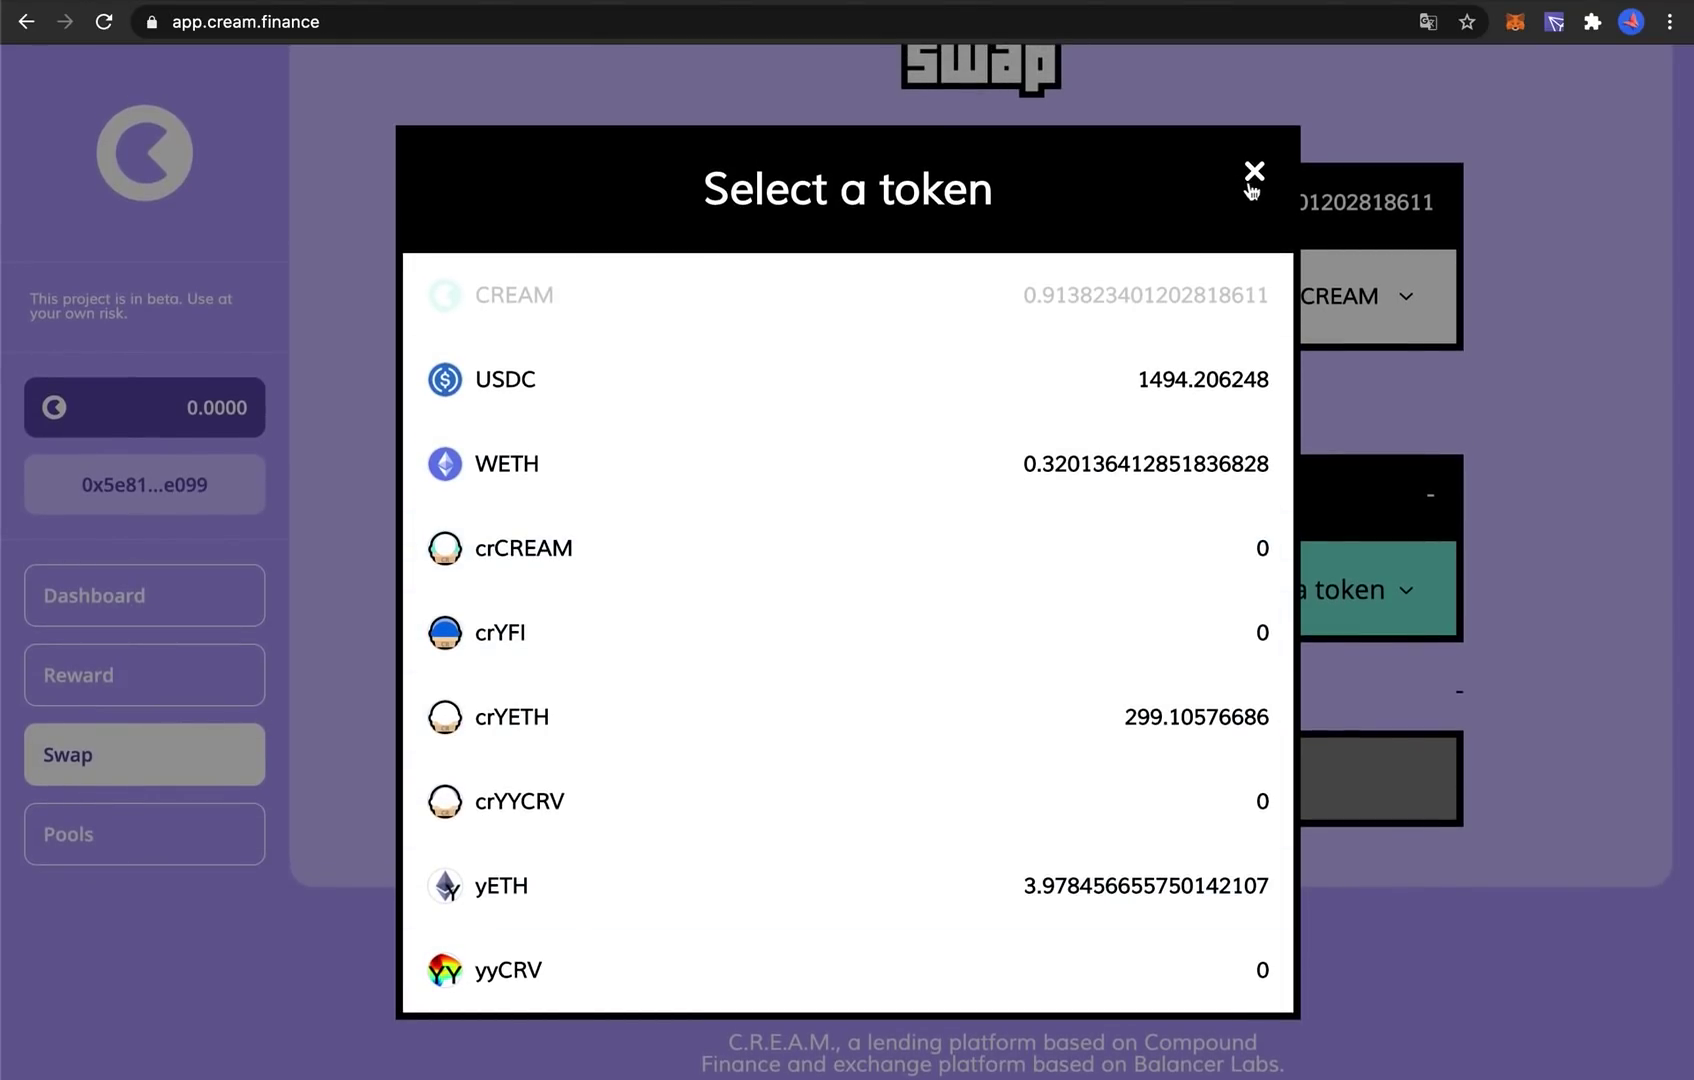
pyautogui.click(1252, 180)
pyautogui.scroll(2, 1371, 445)
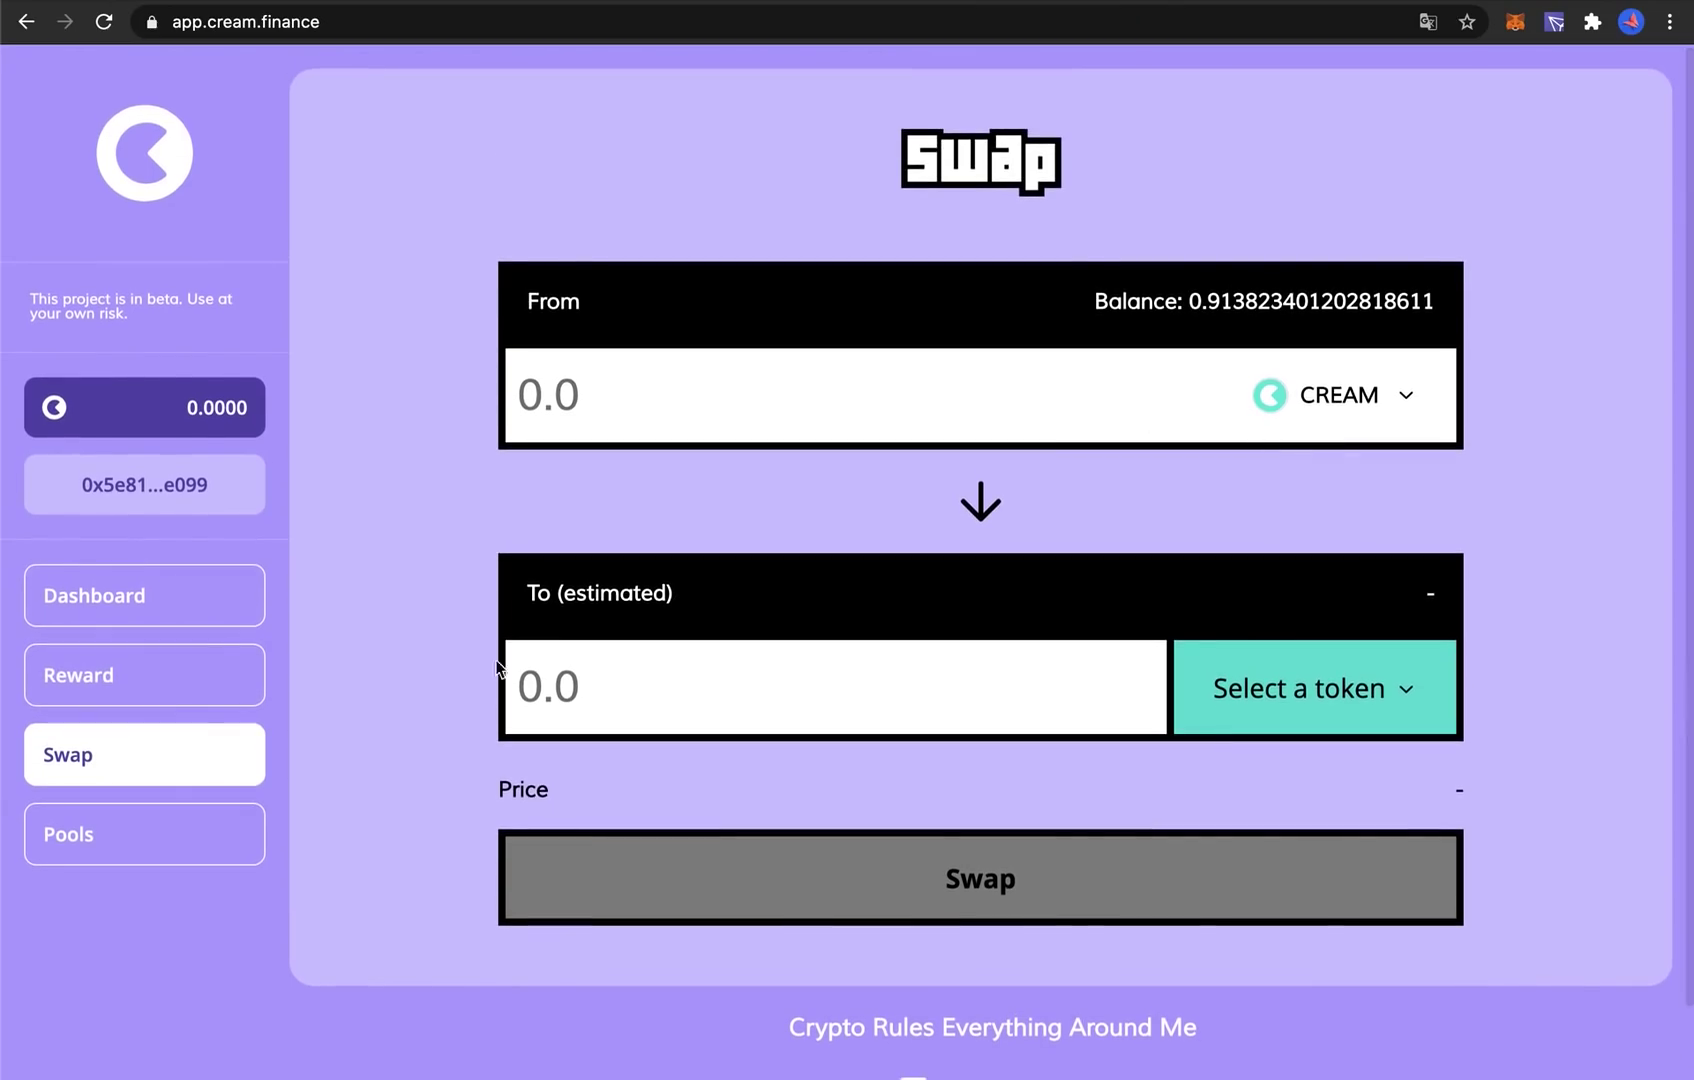
# Open the Pools page and review the shared pools' assets, swap fees, market caps and volumes through the crYETH/crYYCRV pool.
pyautogui.click(140, 834)
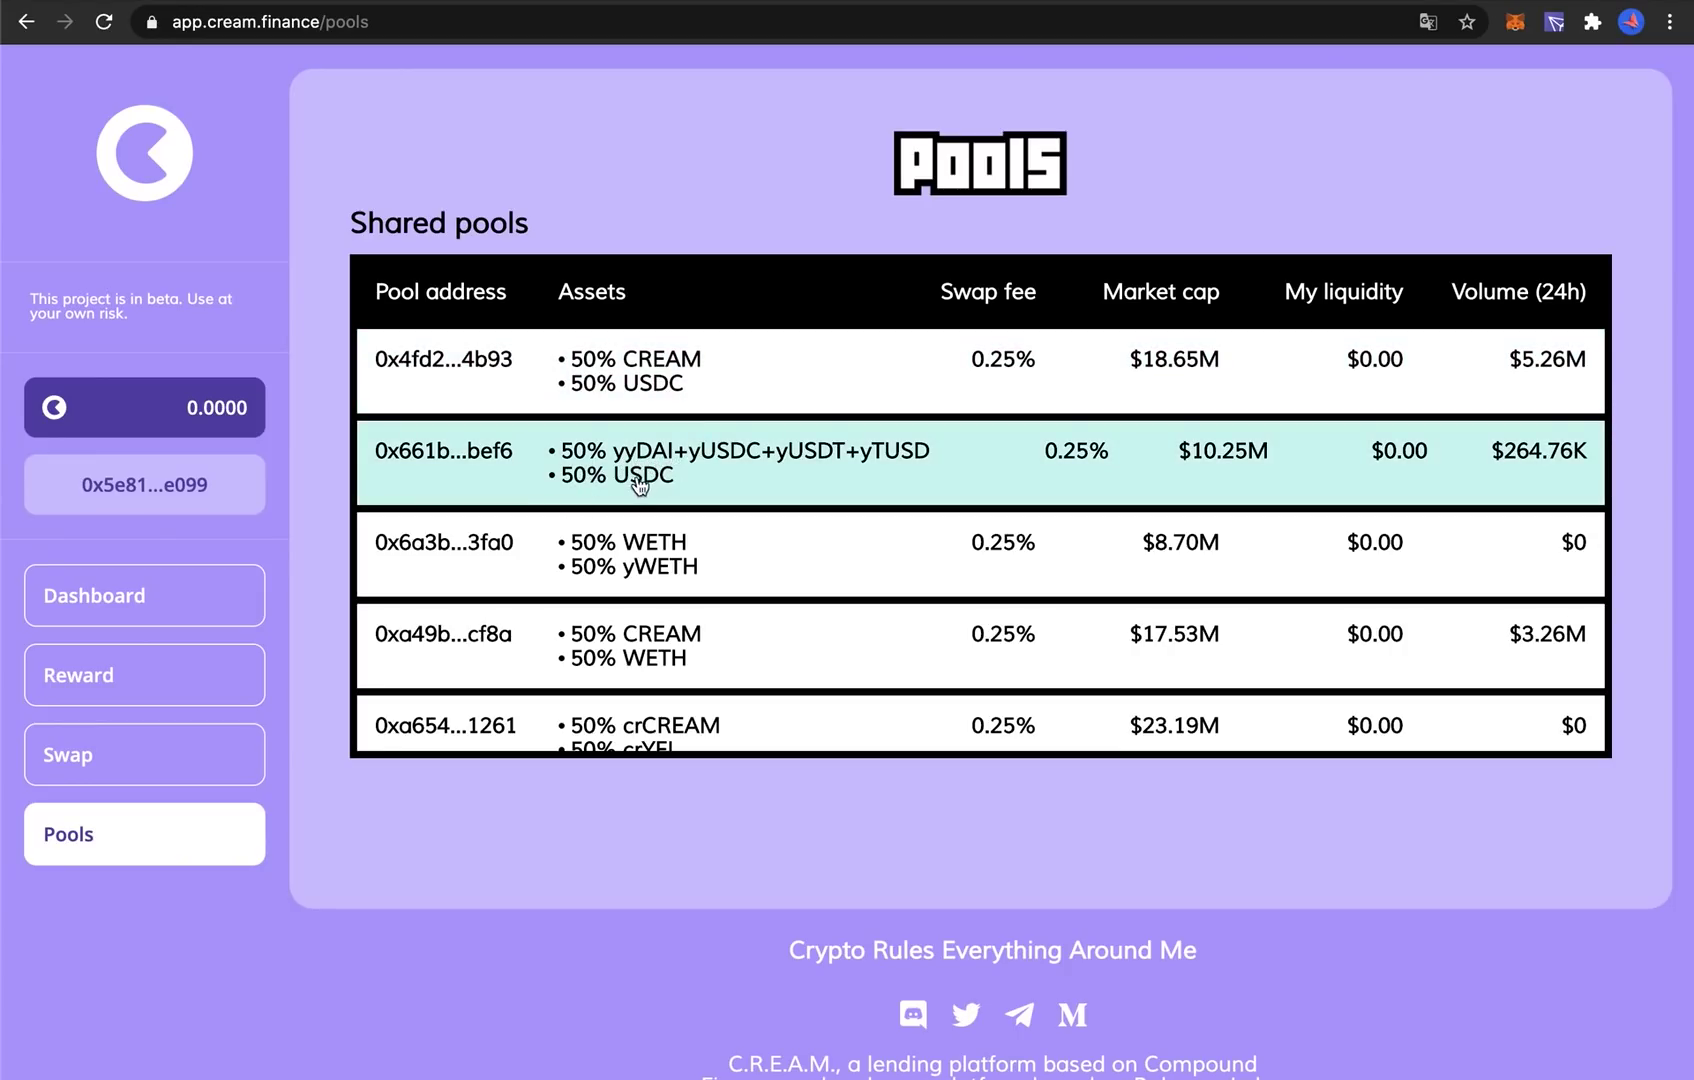
pyautogui.scroll(-1, 730, 476)
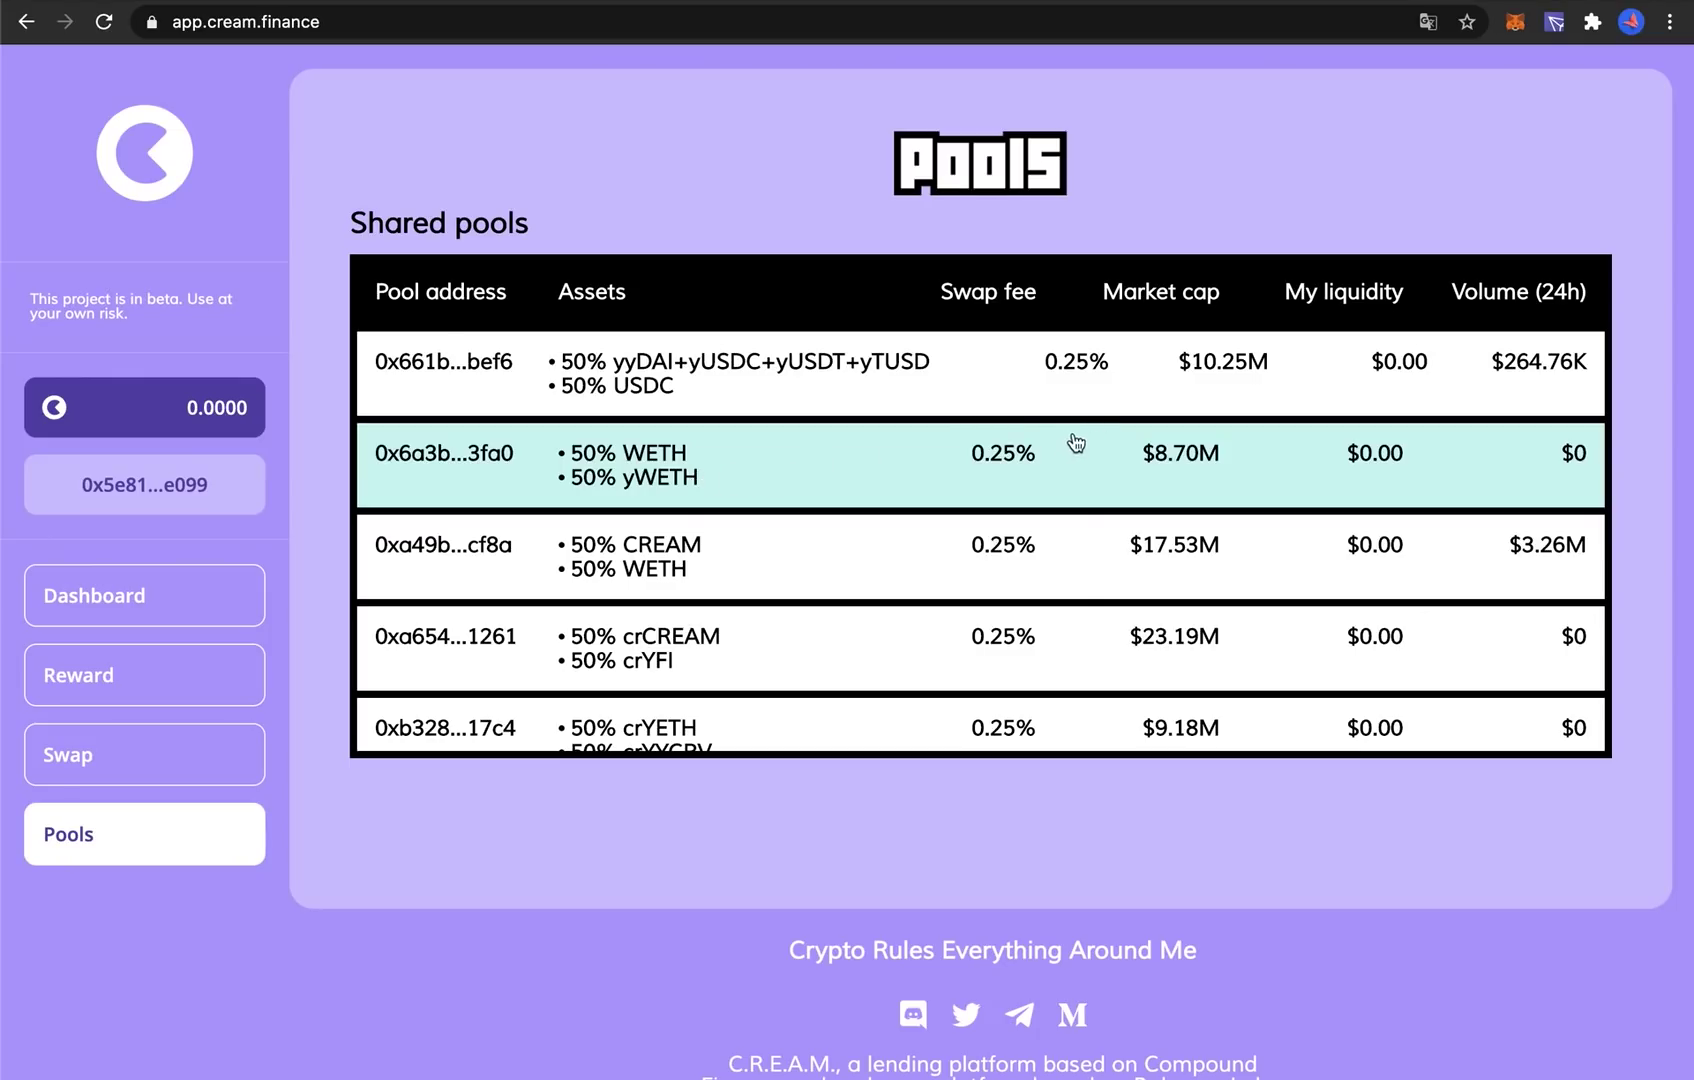
pyautogui.scroll(-1, 783, 469)
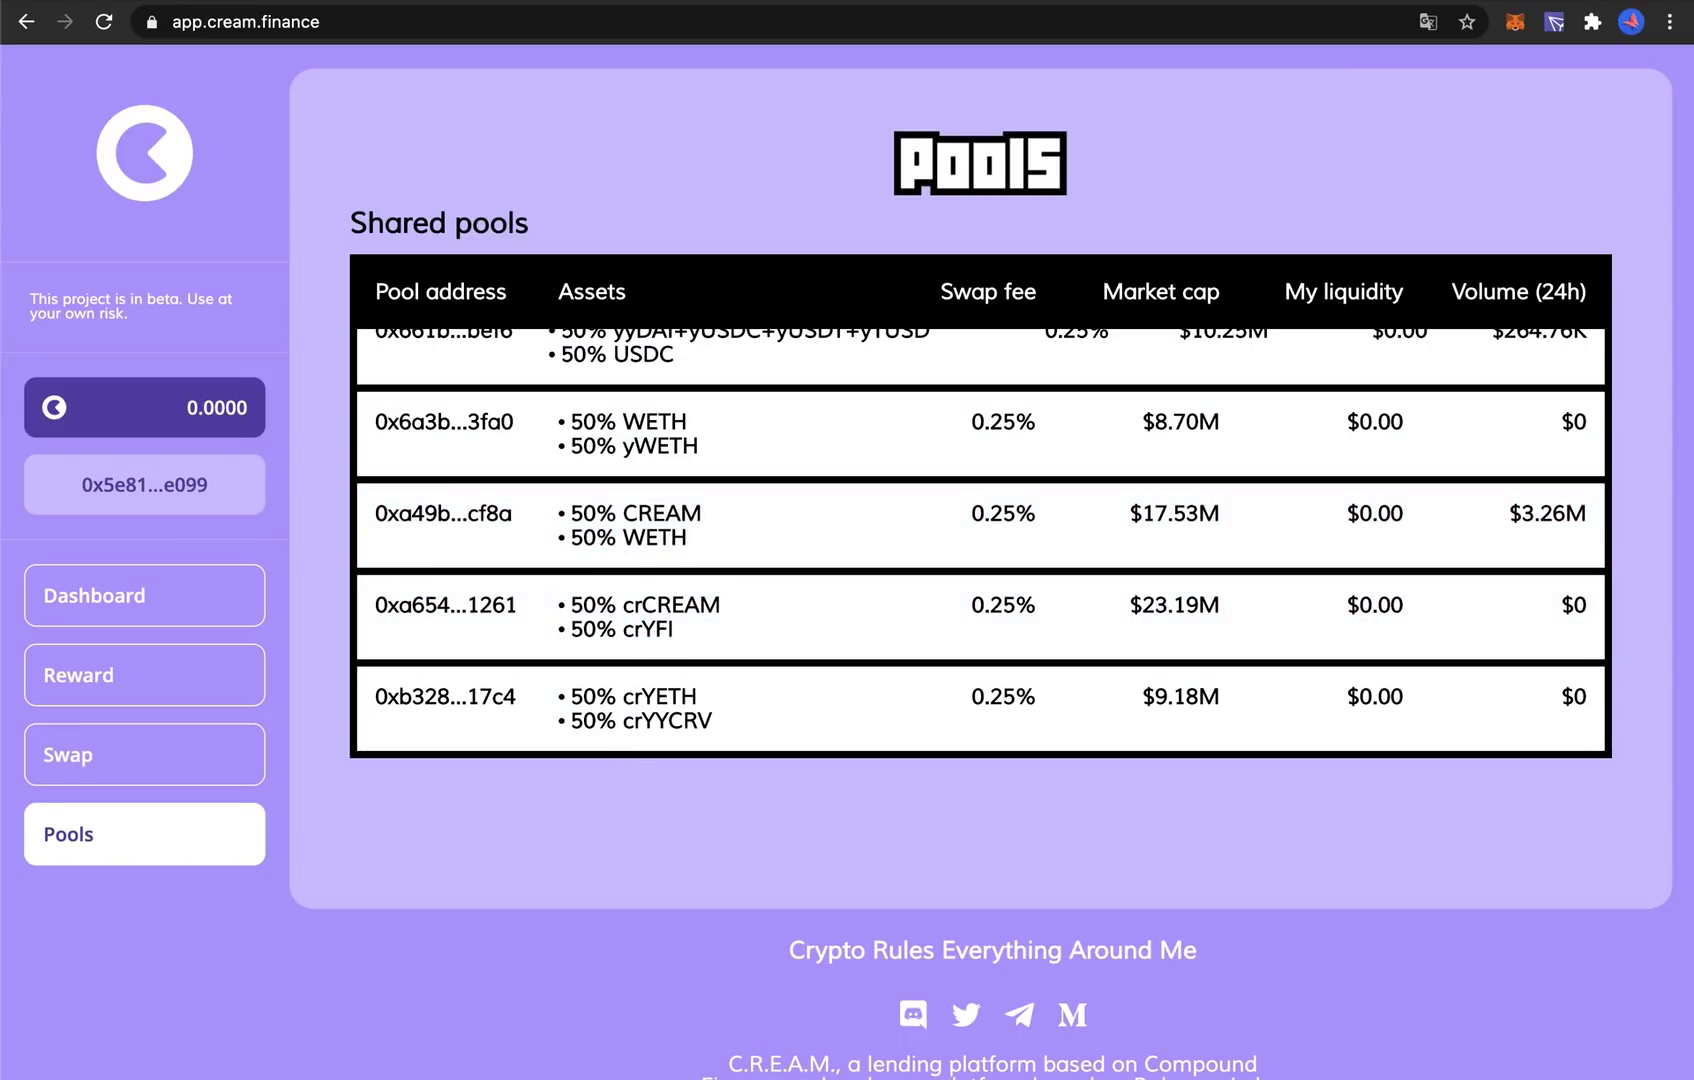
# Switch to the Twitter post's image on combining crYETH and crYYCRV in a Balancer pool, and return to the C.R.E.A.M. pools.
pyautogui.click(1360, 2)
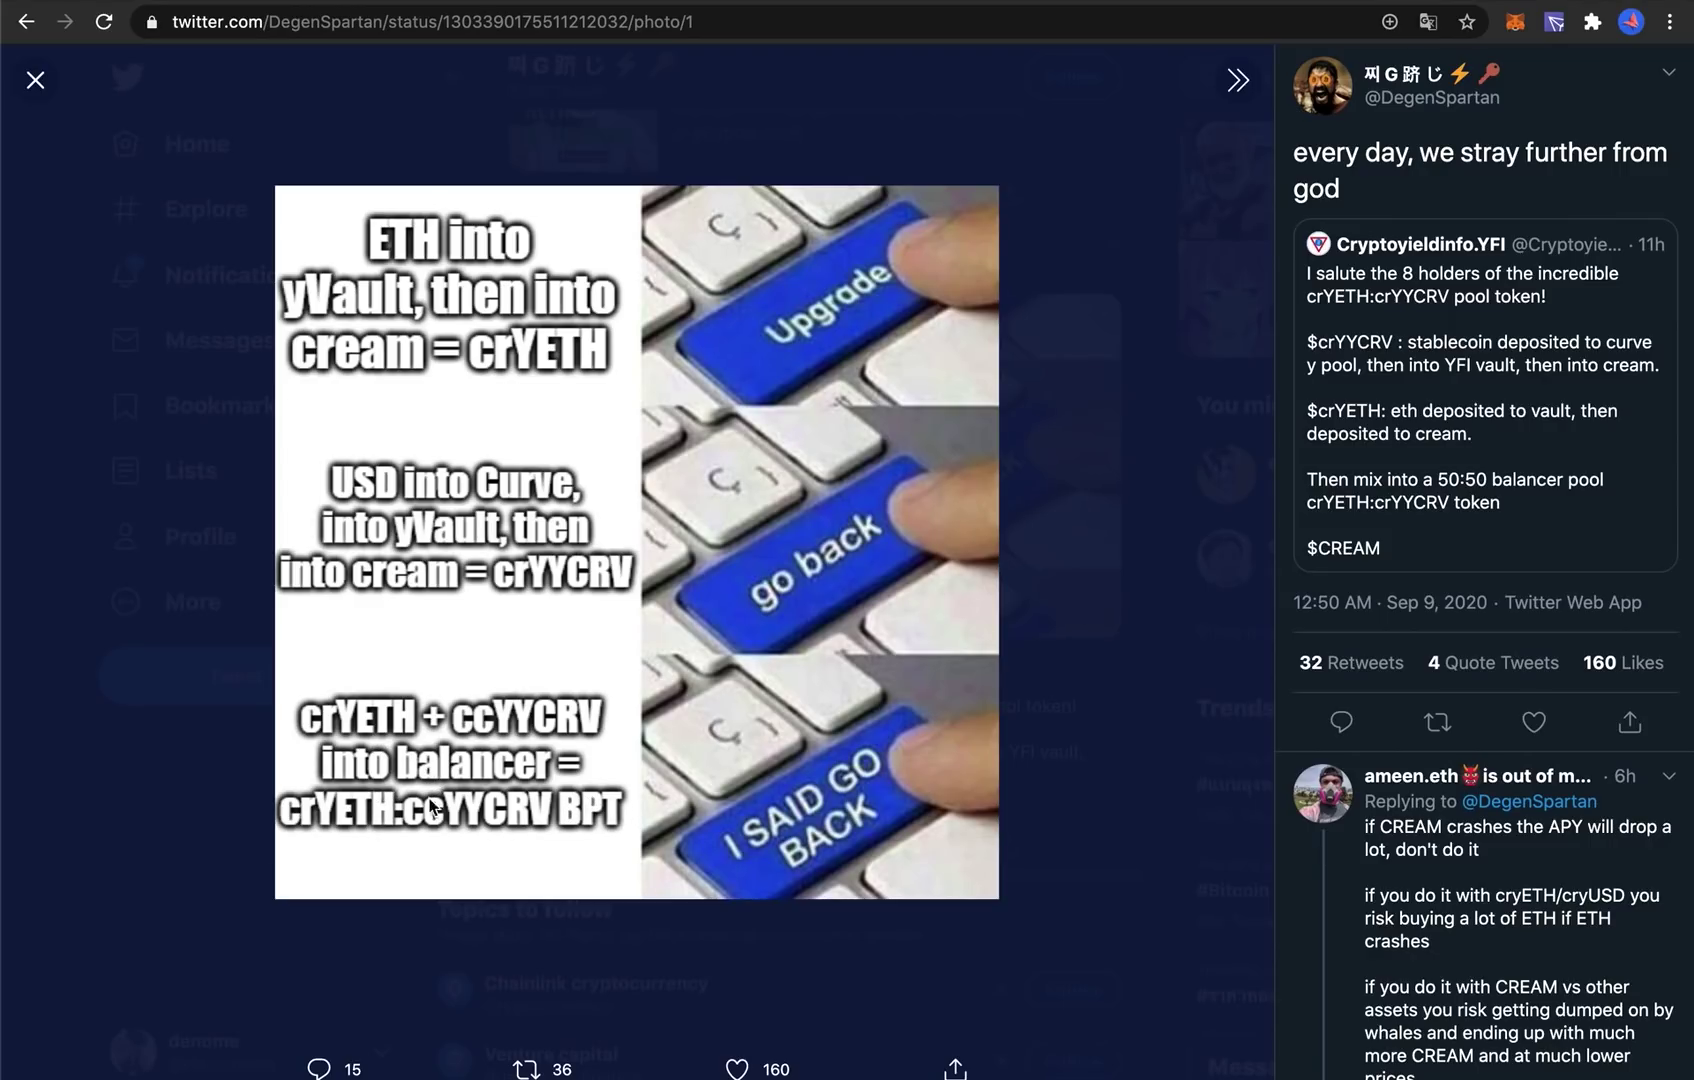
pyautogui.click(1043, 686)
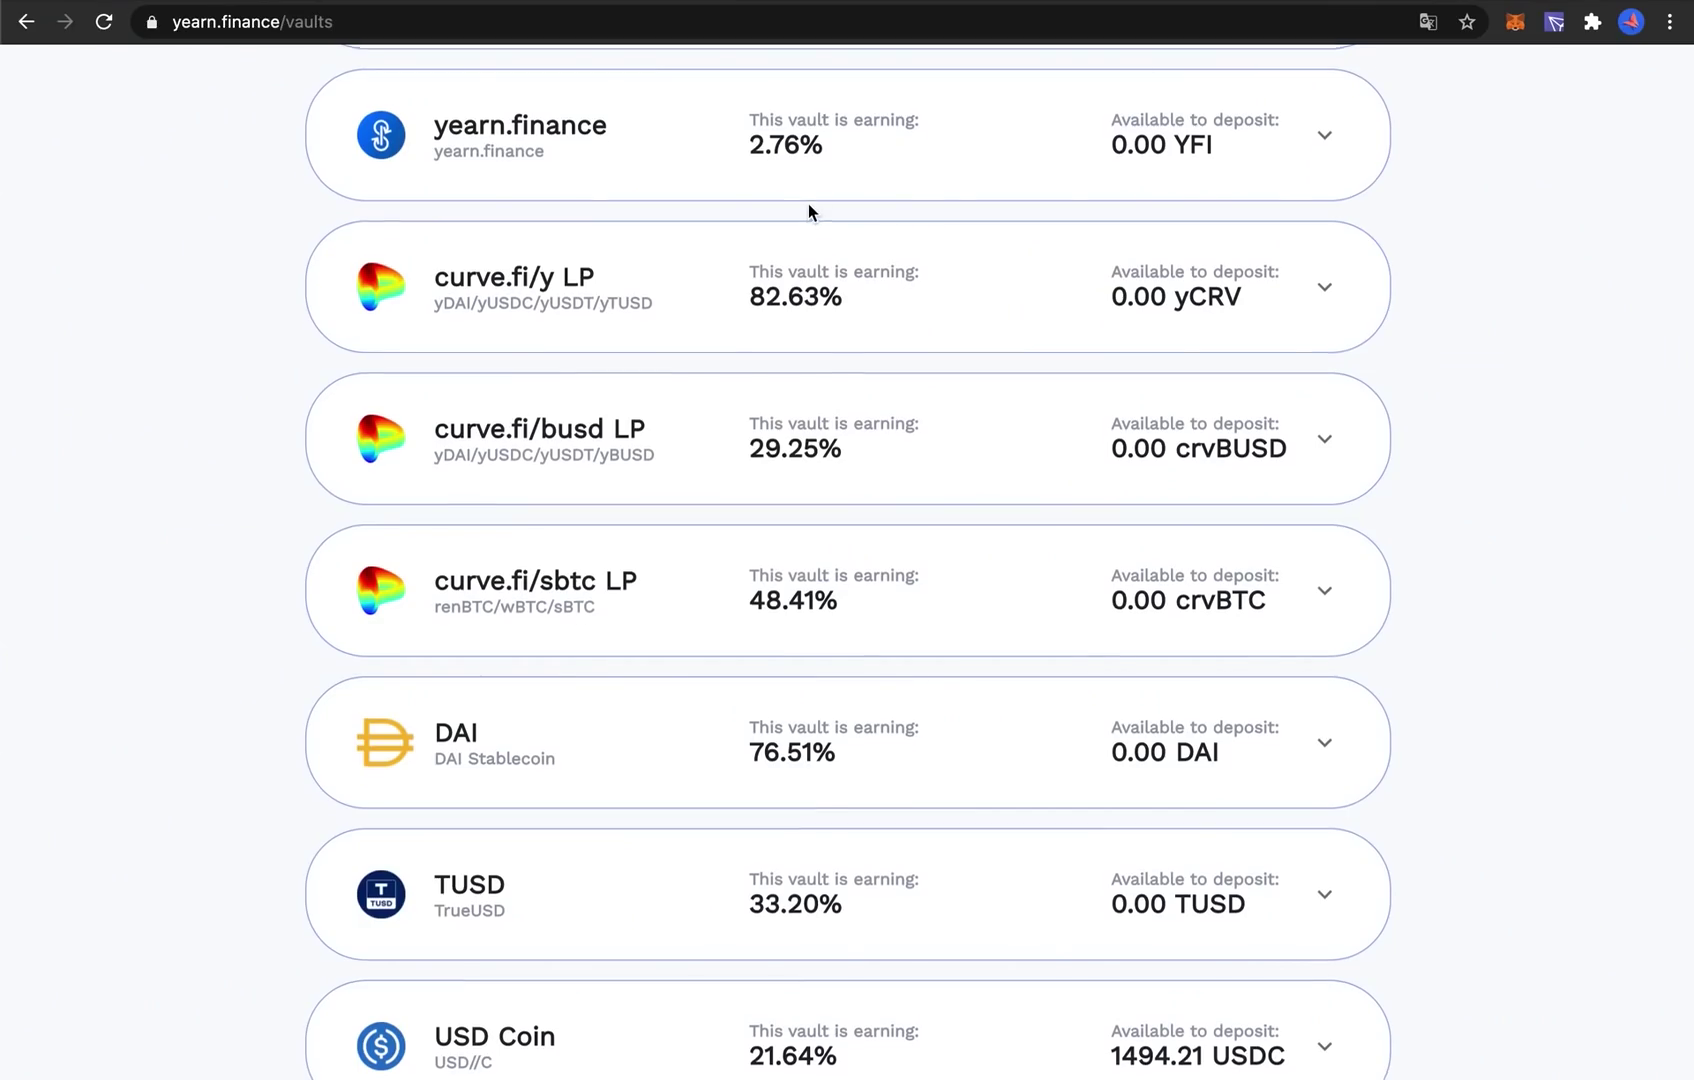
pyautogui.scroll(3, 809, 210)
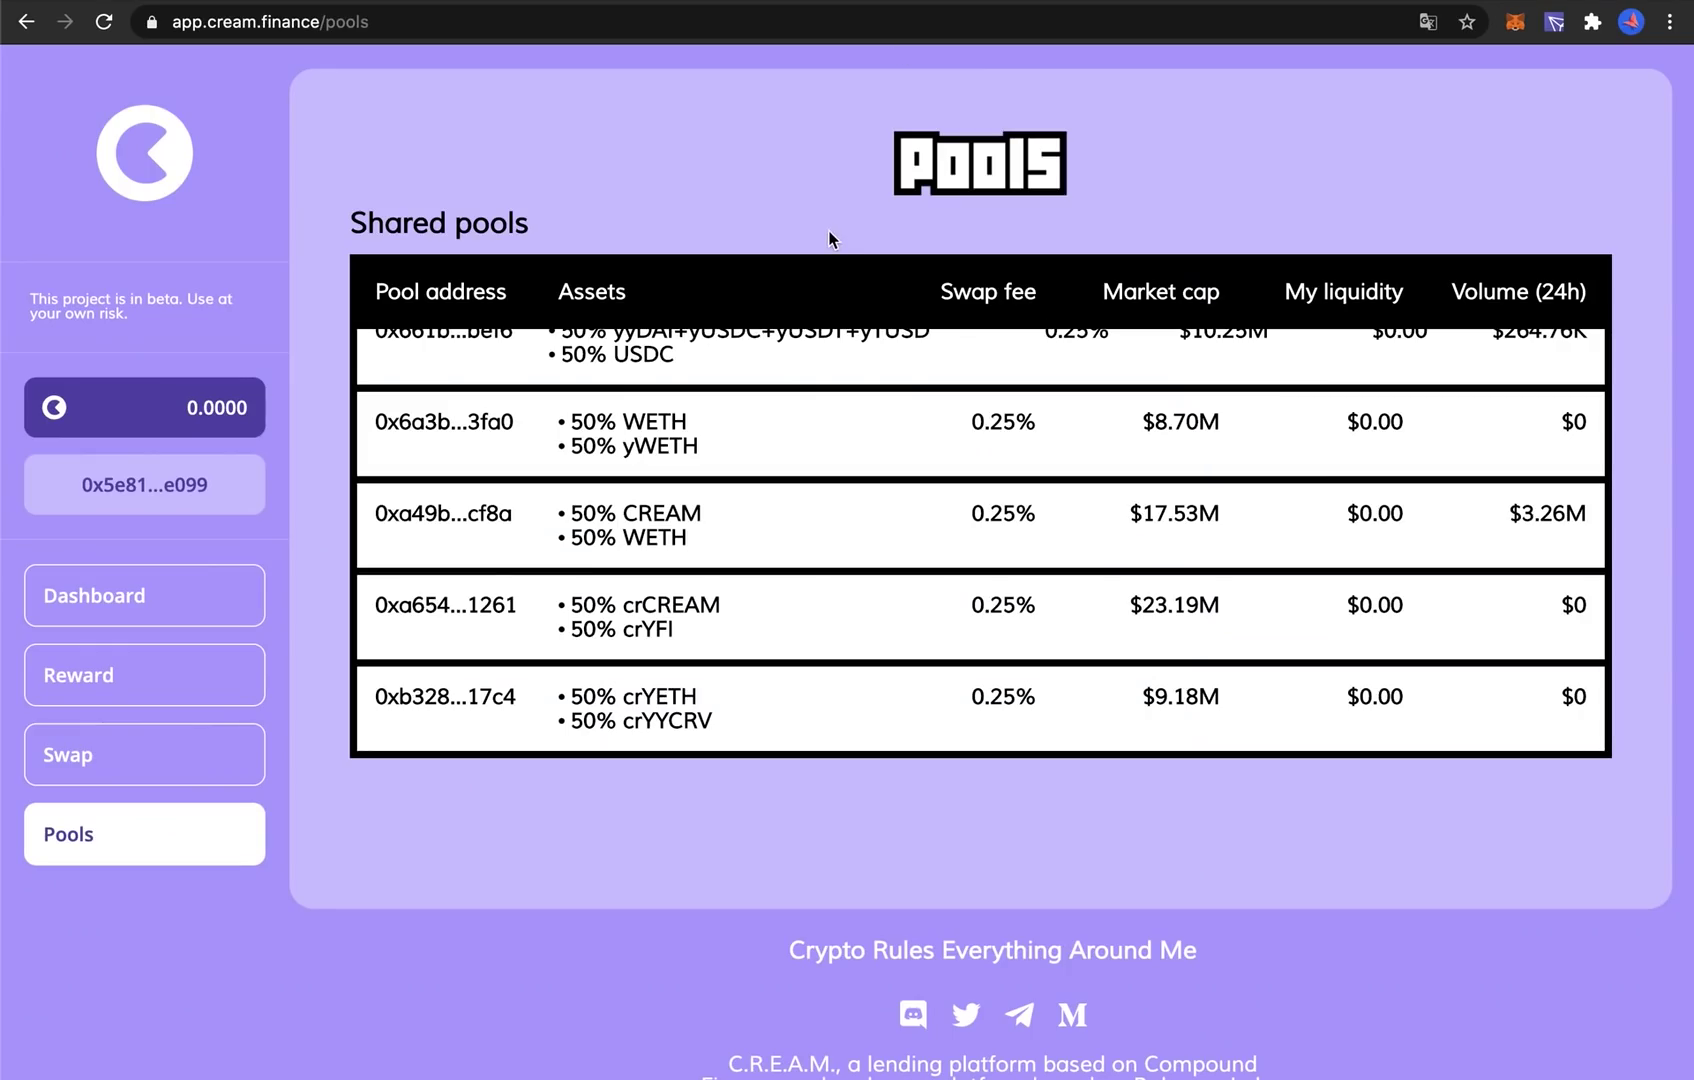
# Review the dashboard's supply and borrow balances, and open the Reward page to check the amount of C.R.E.A.M. earned.
pyautogui.click(230, 596)
pyautogui.scroll(-5, 822, 381)
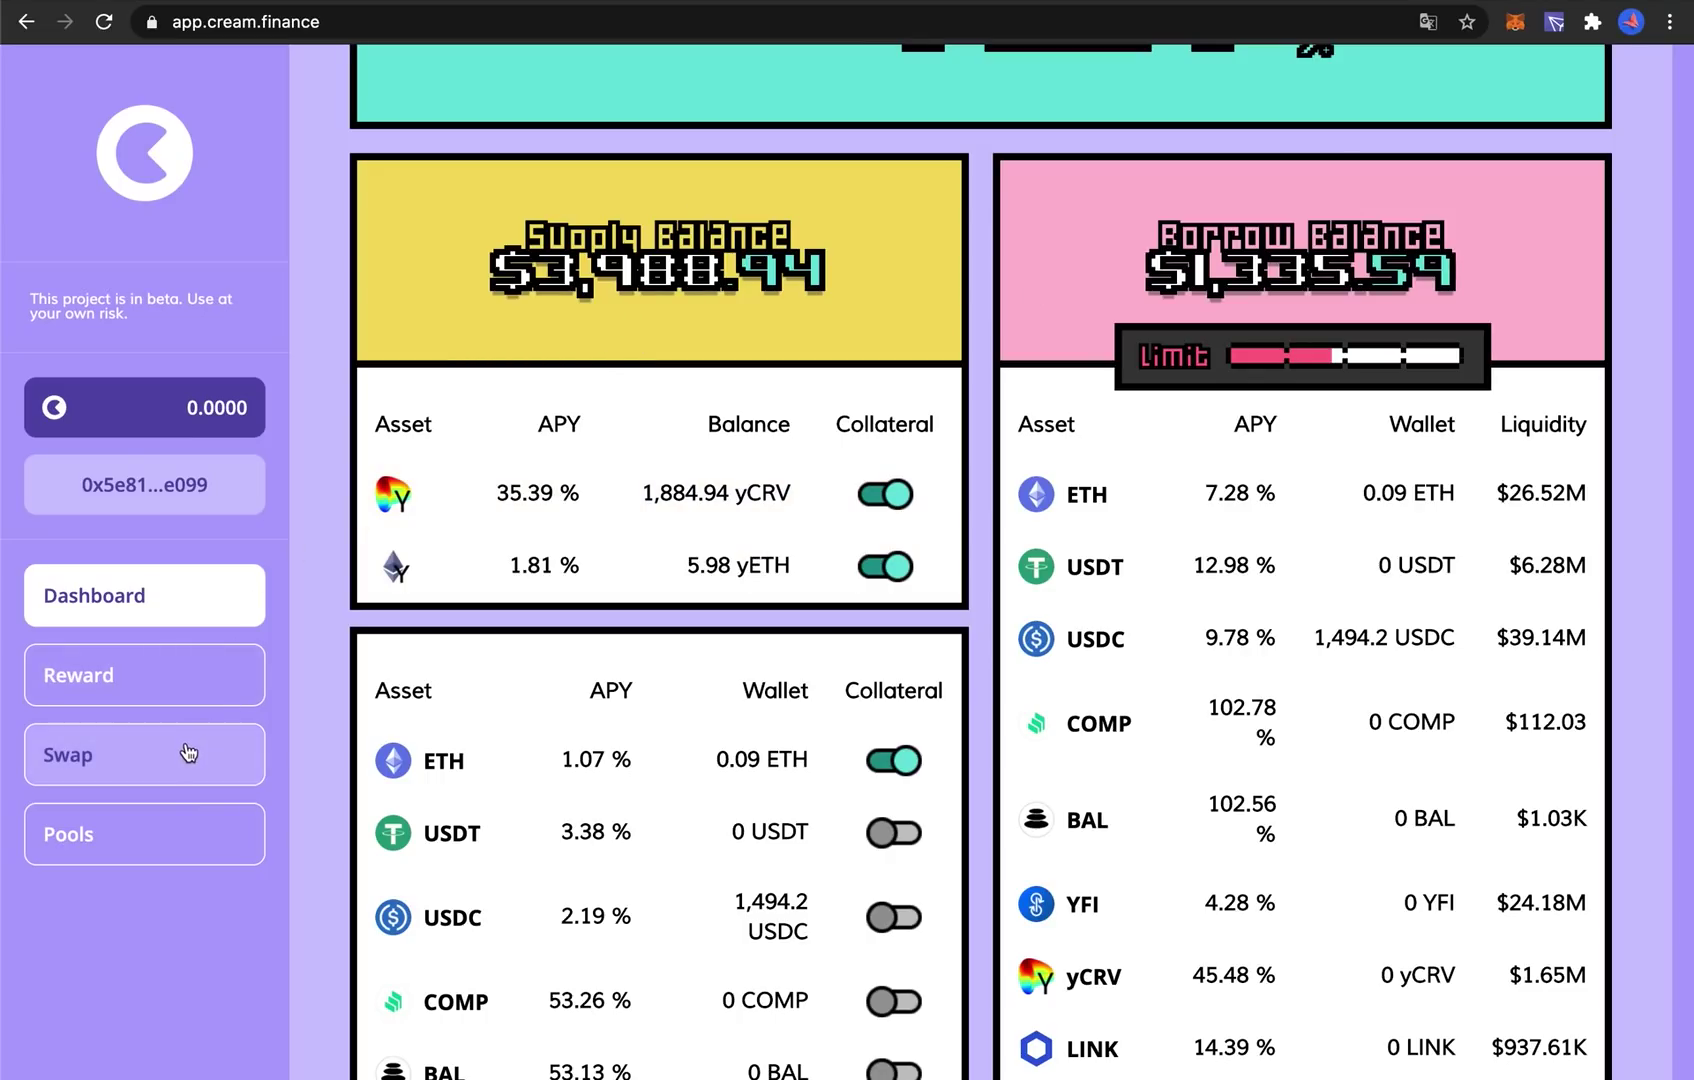
pyautogui.click(160, 680)
pyautogui.moveTo(856, 360); pyautogui.dragTo(1091, 356)
pyautogui.click(1091, 356)
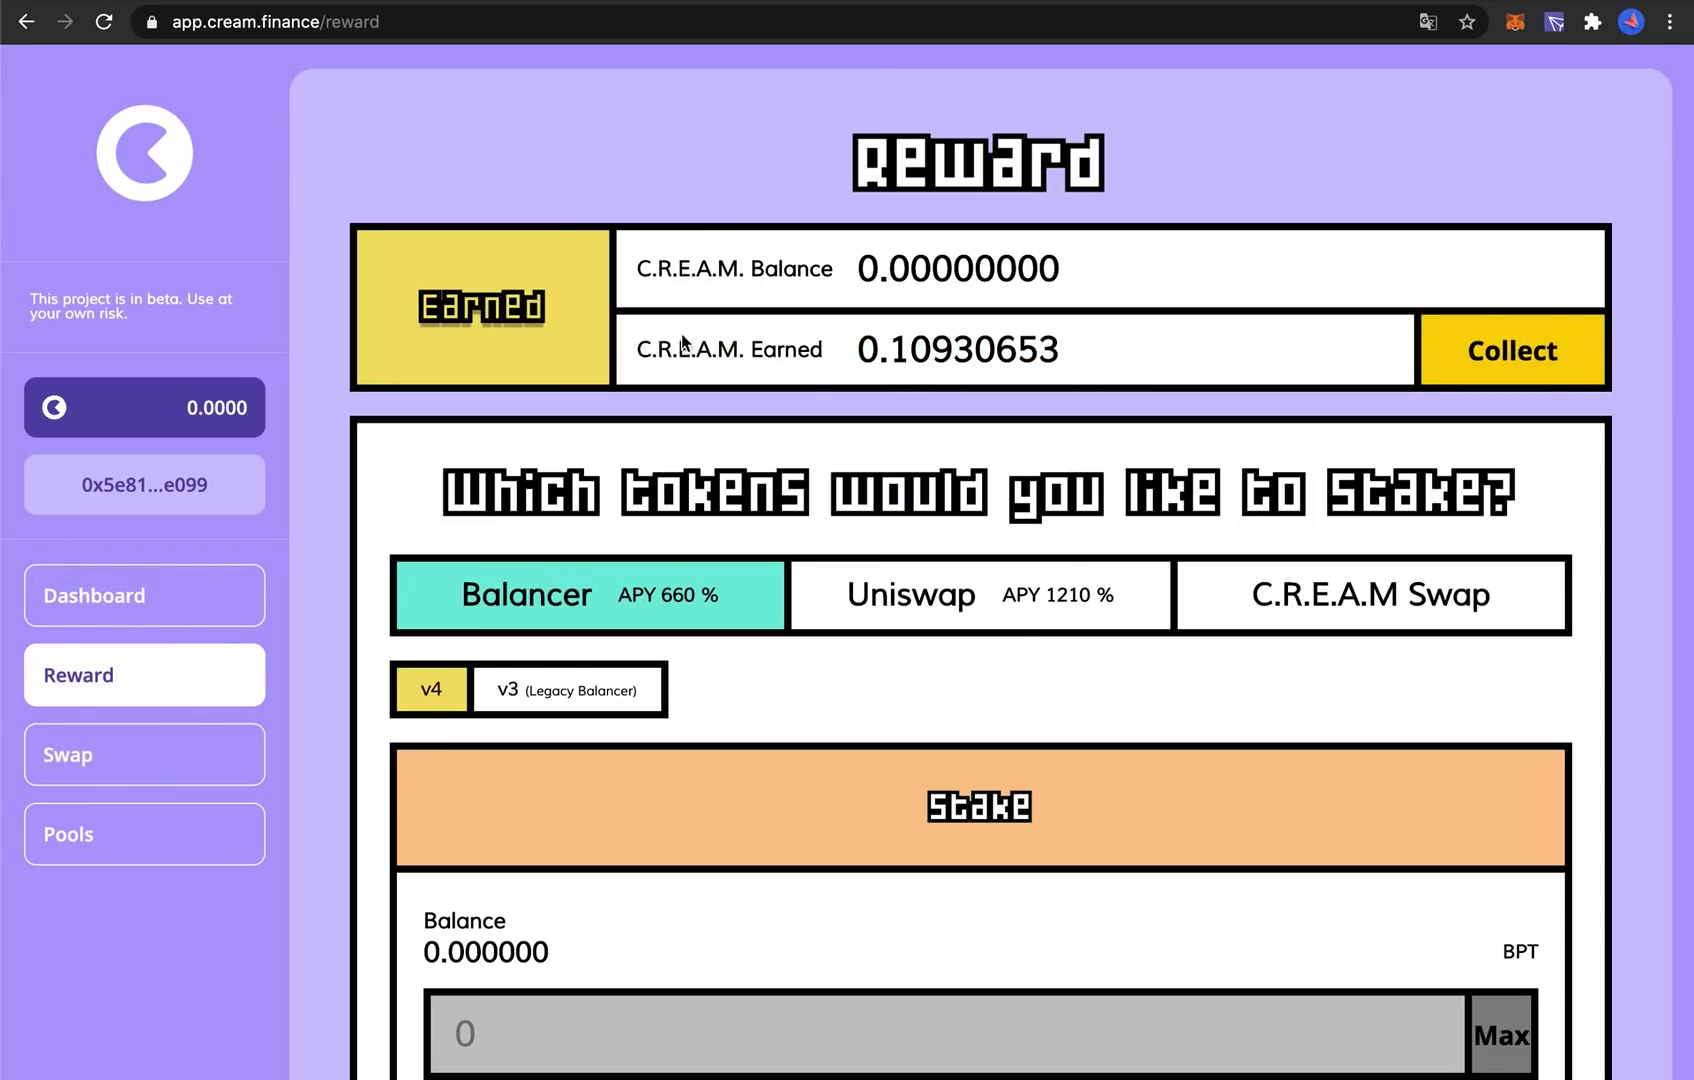
pyautogui.moveTo(800, 342); pyautogui.dragTo(1085, 348)
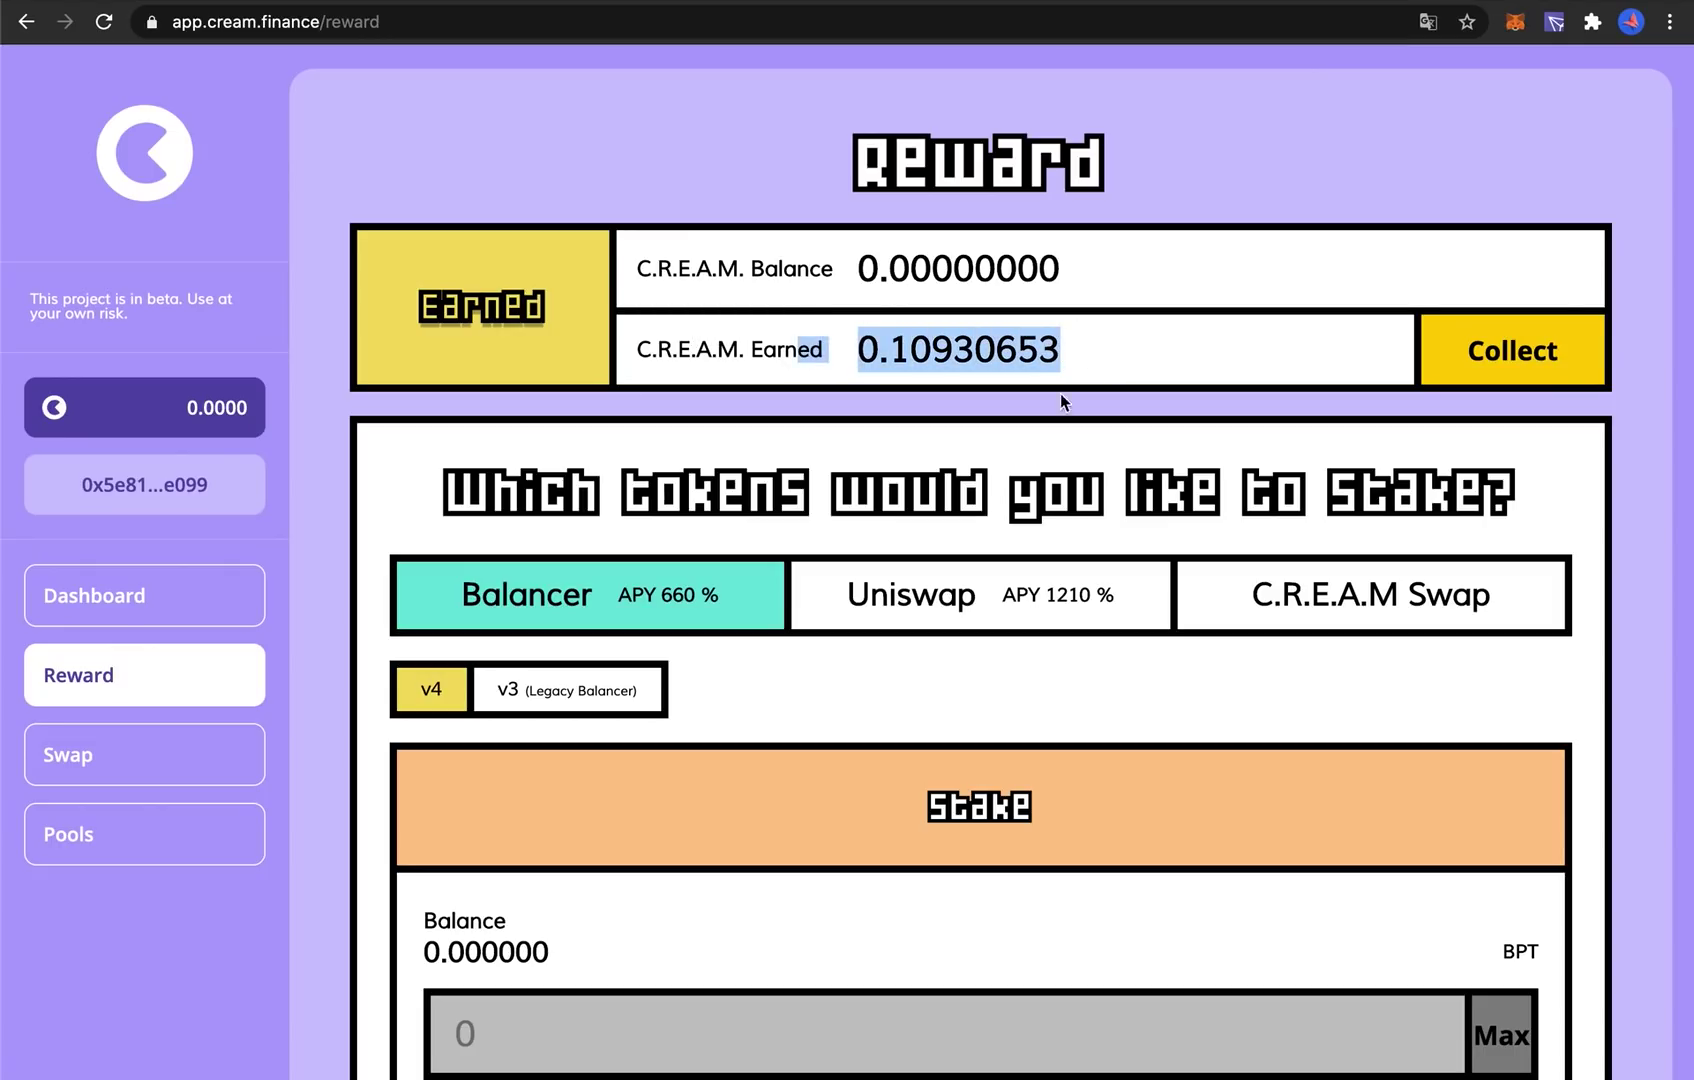
# Check the available rewards in the Uniswap staking section, and open the latest Get Reward transaction's details in MetaMask.
pyautogui.click(1066, 616)
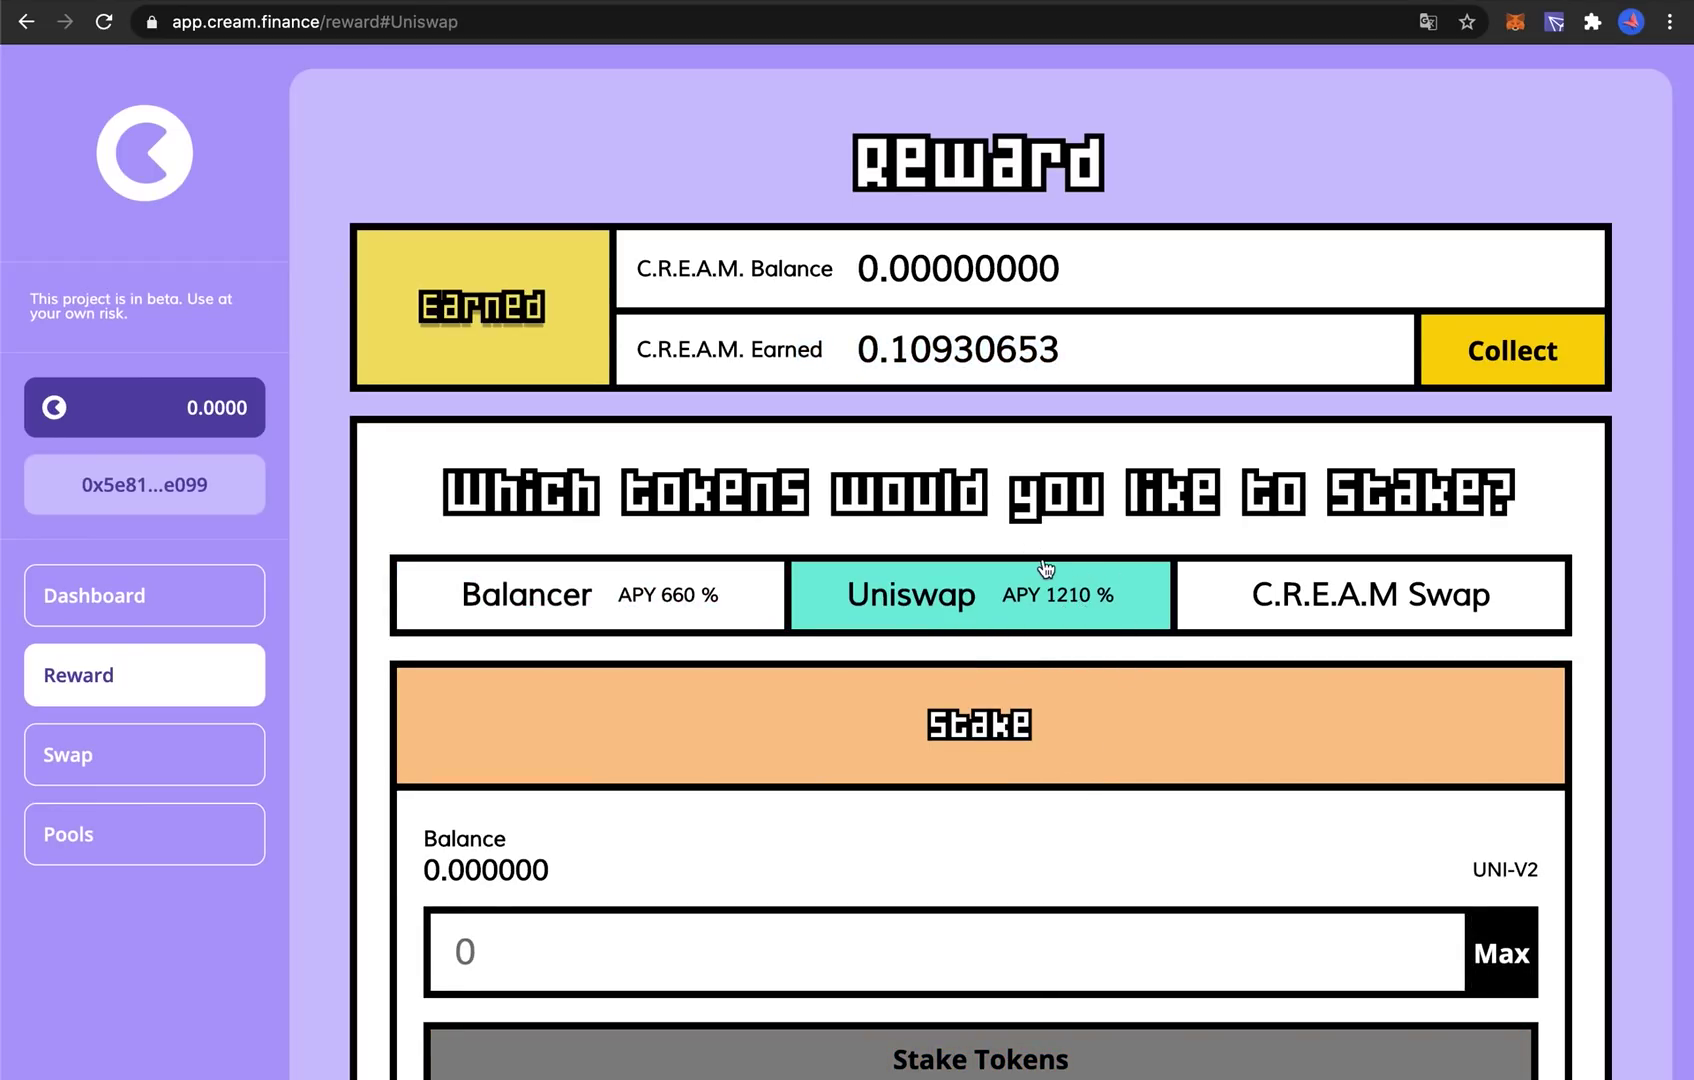
pyautogui.scroll(-12, 1043, 560)
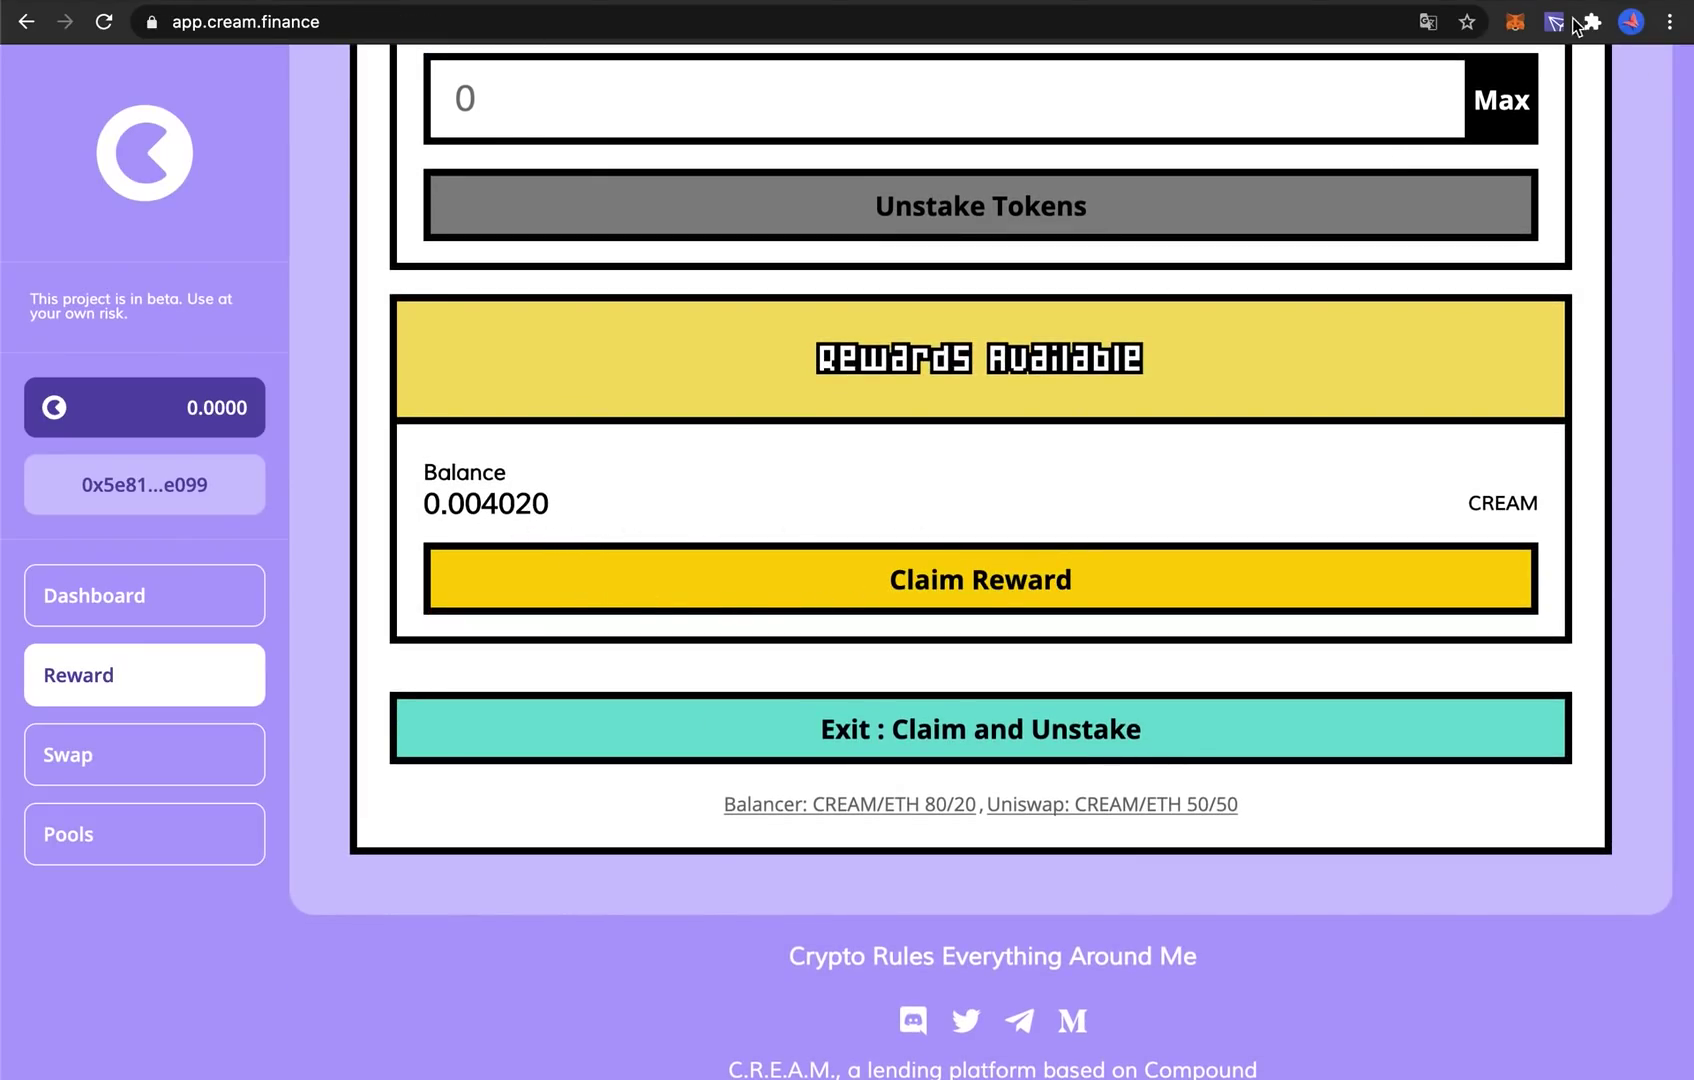
pyautogui.click(1517, 23)
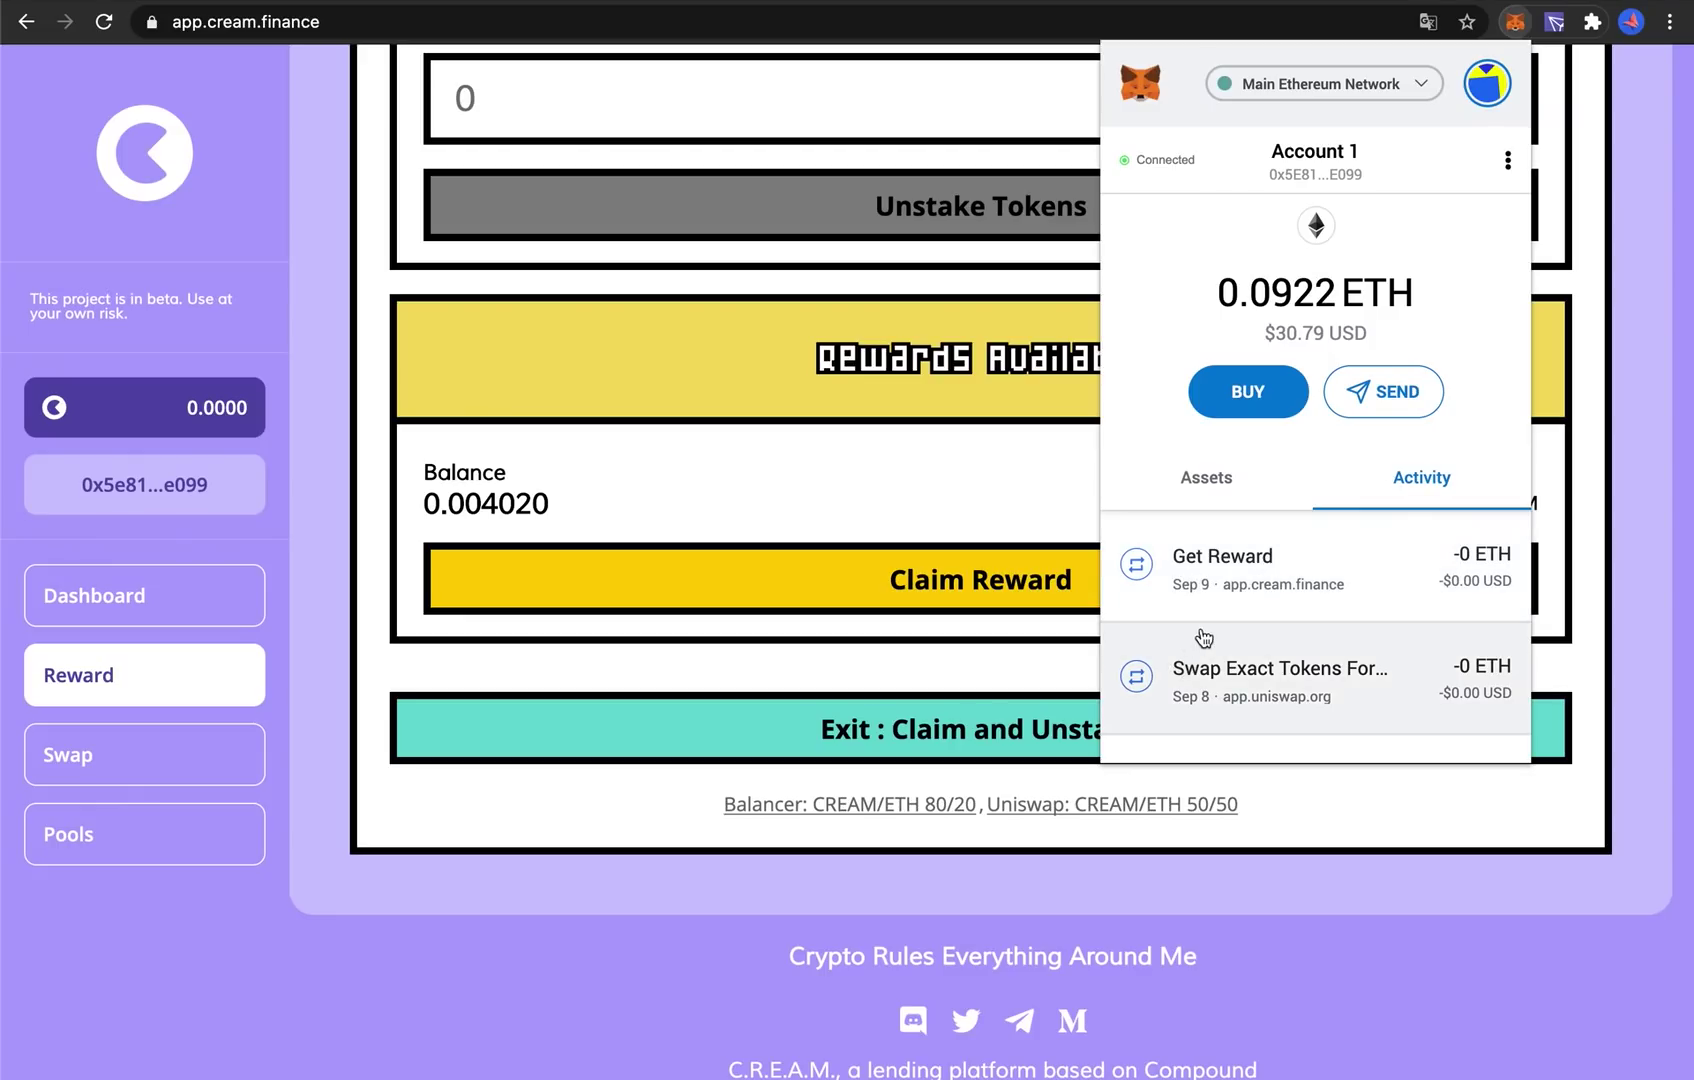
pyautogui.click(1387, 580)
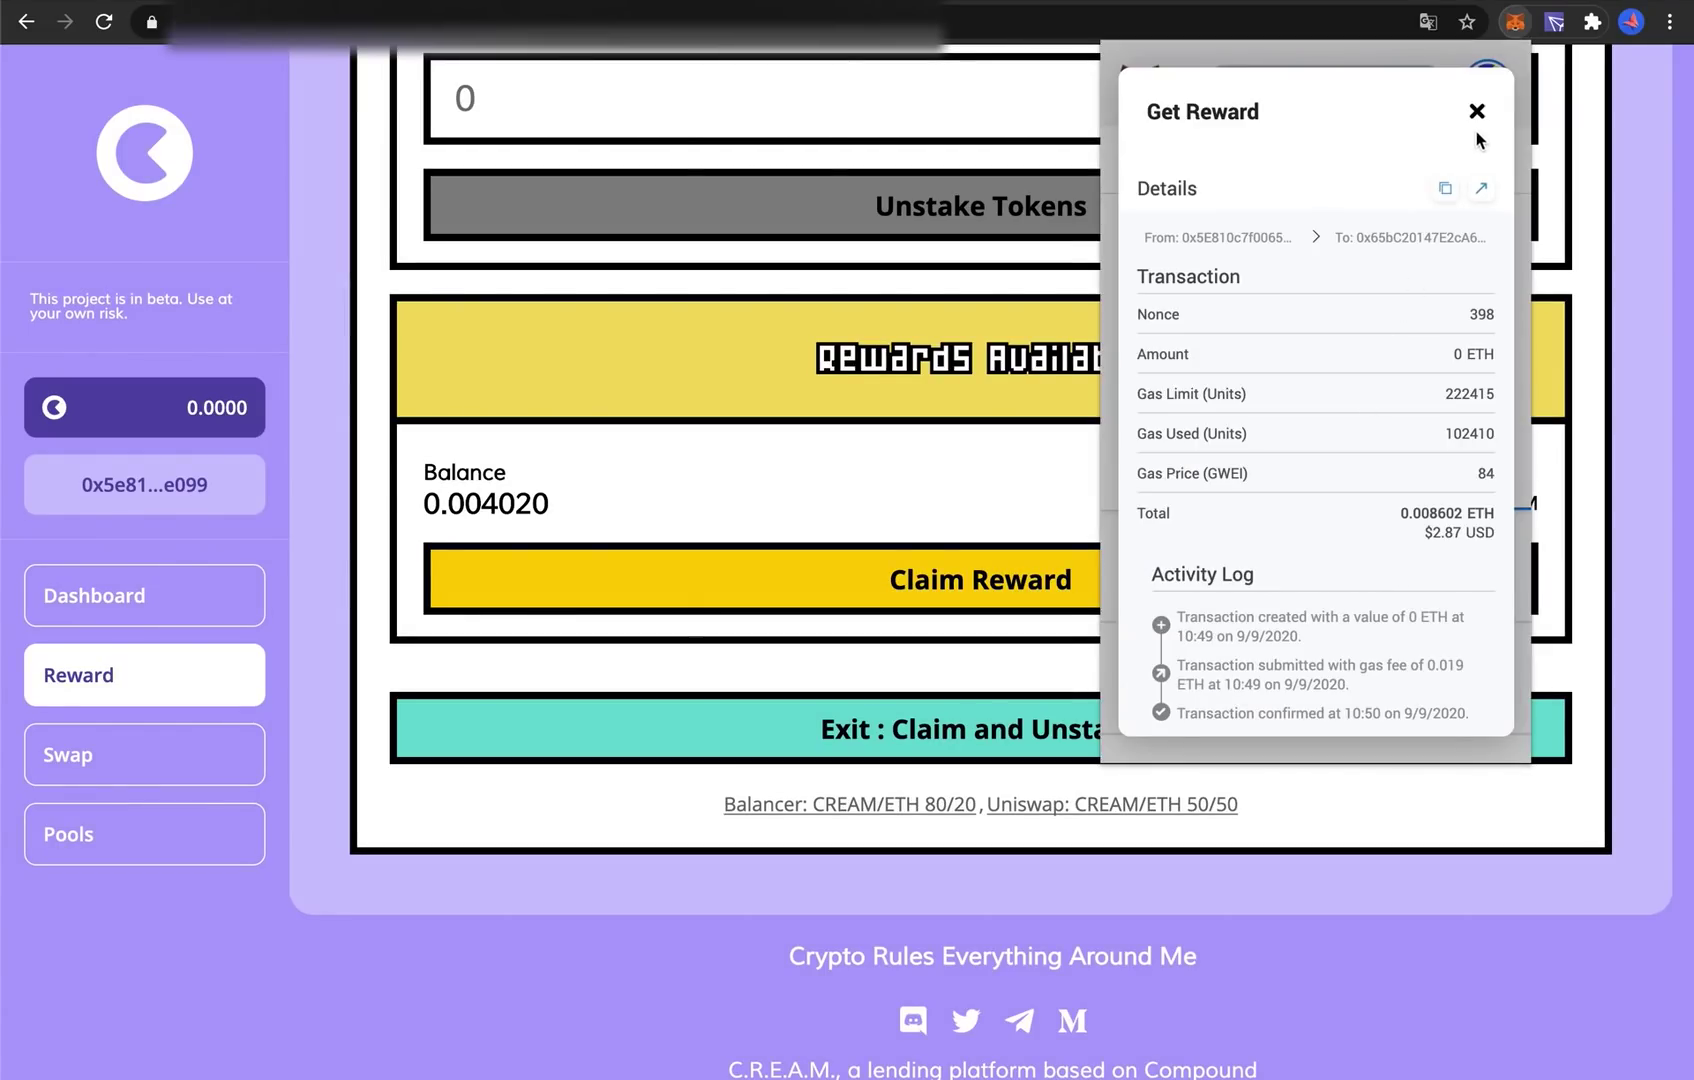
# Open the Get Reward transaction on Etherscan and examine the amount of CREAM transferred and its transaction fee.
pyautogui.click(1484, 189)
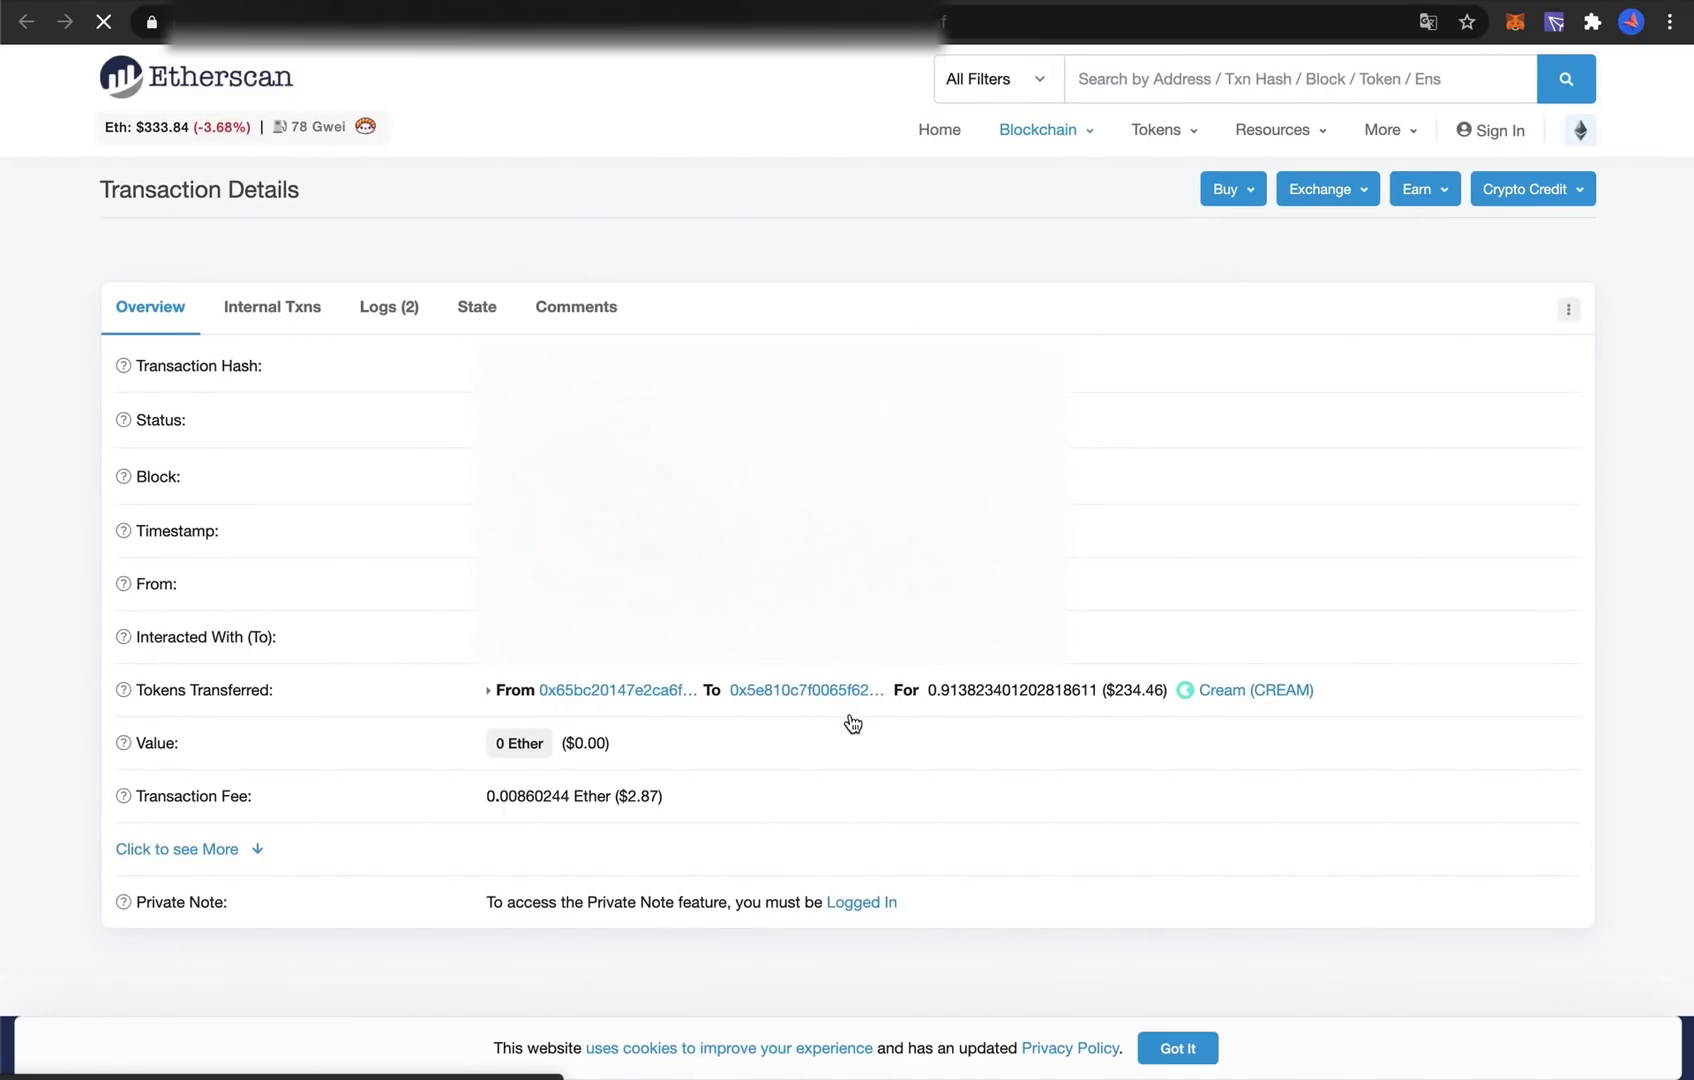
pyautogui.moveTo(926, 692); pyautogui.dragTo(968, 697)
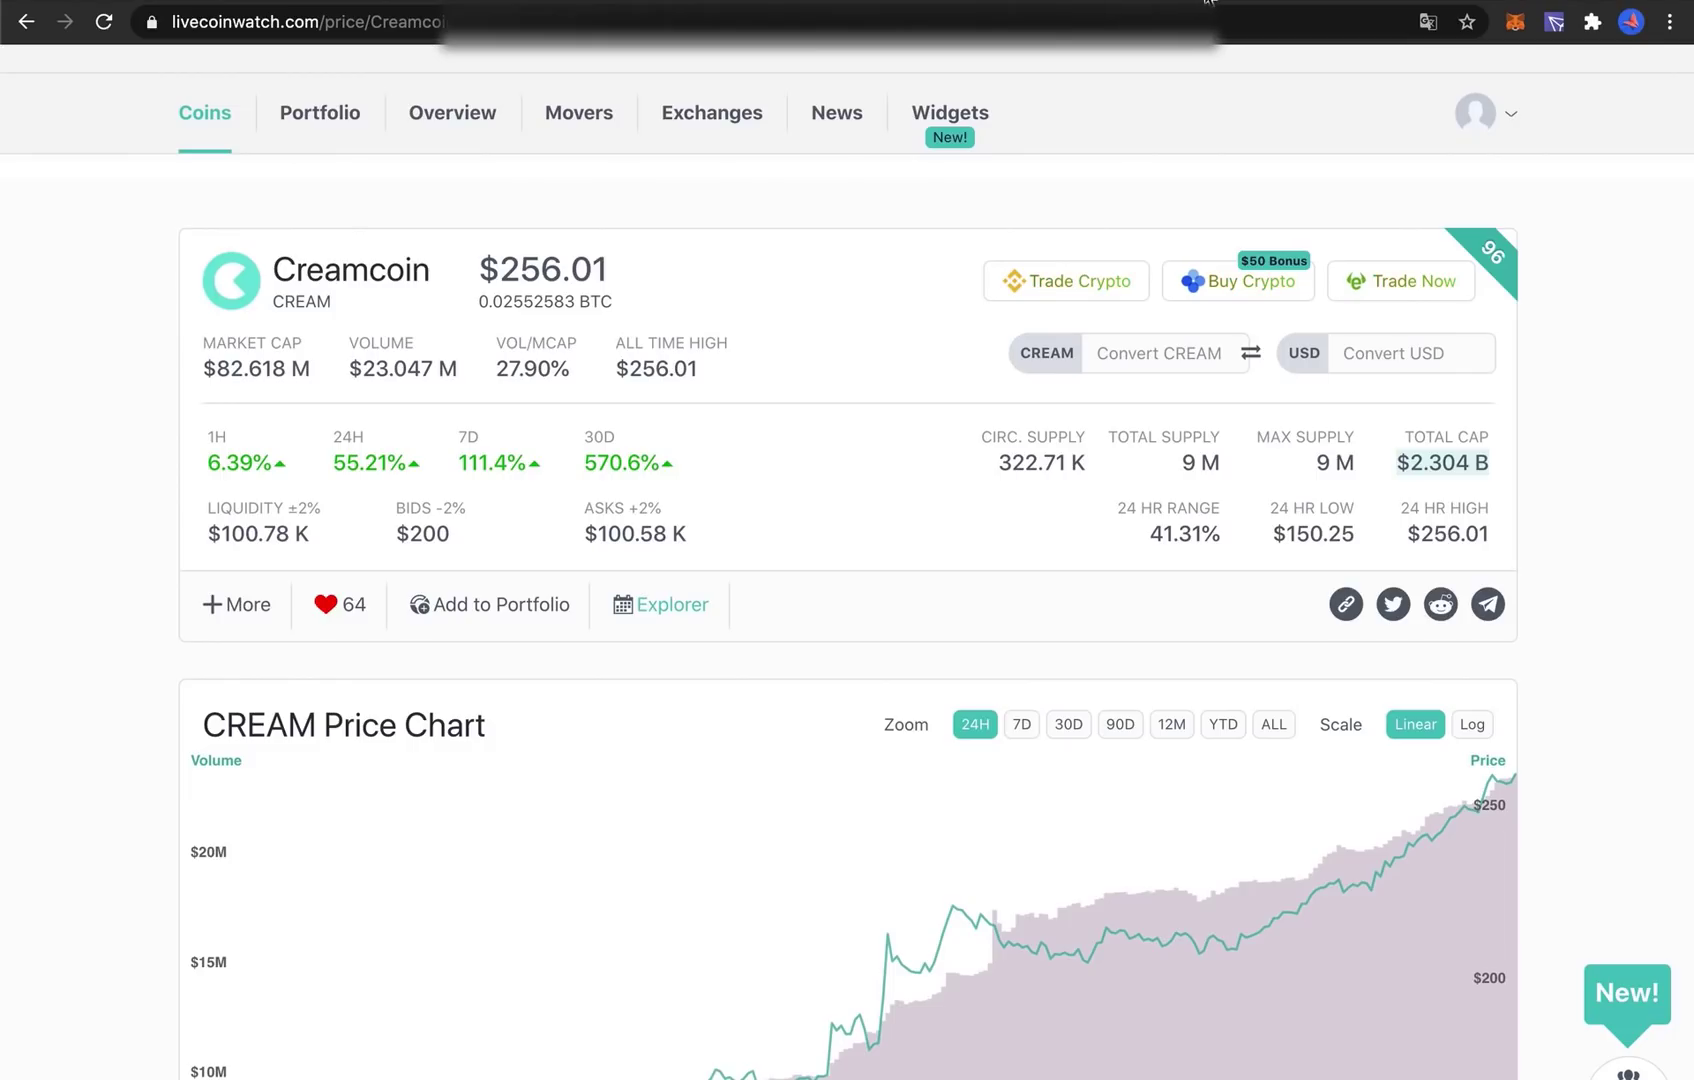
# Review the yearn.finance vault yields, and return to the C.R.E.A.M. dashboard to check the net APY, supply balance and borrow limit.
pyautogui.click(1208, 3)
pyautogui.scroll(2, 680, 610)
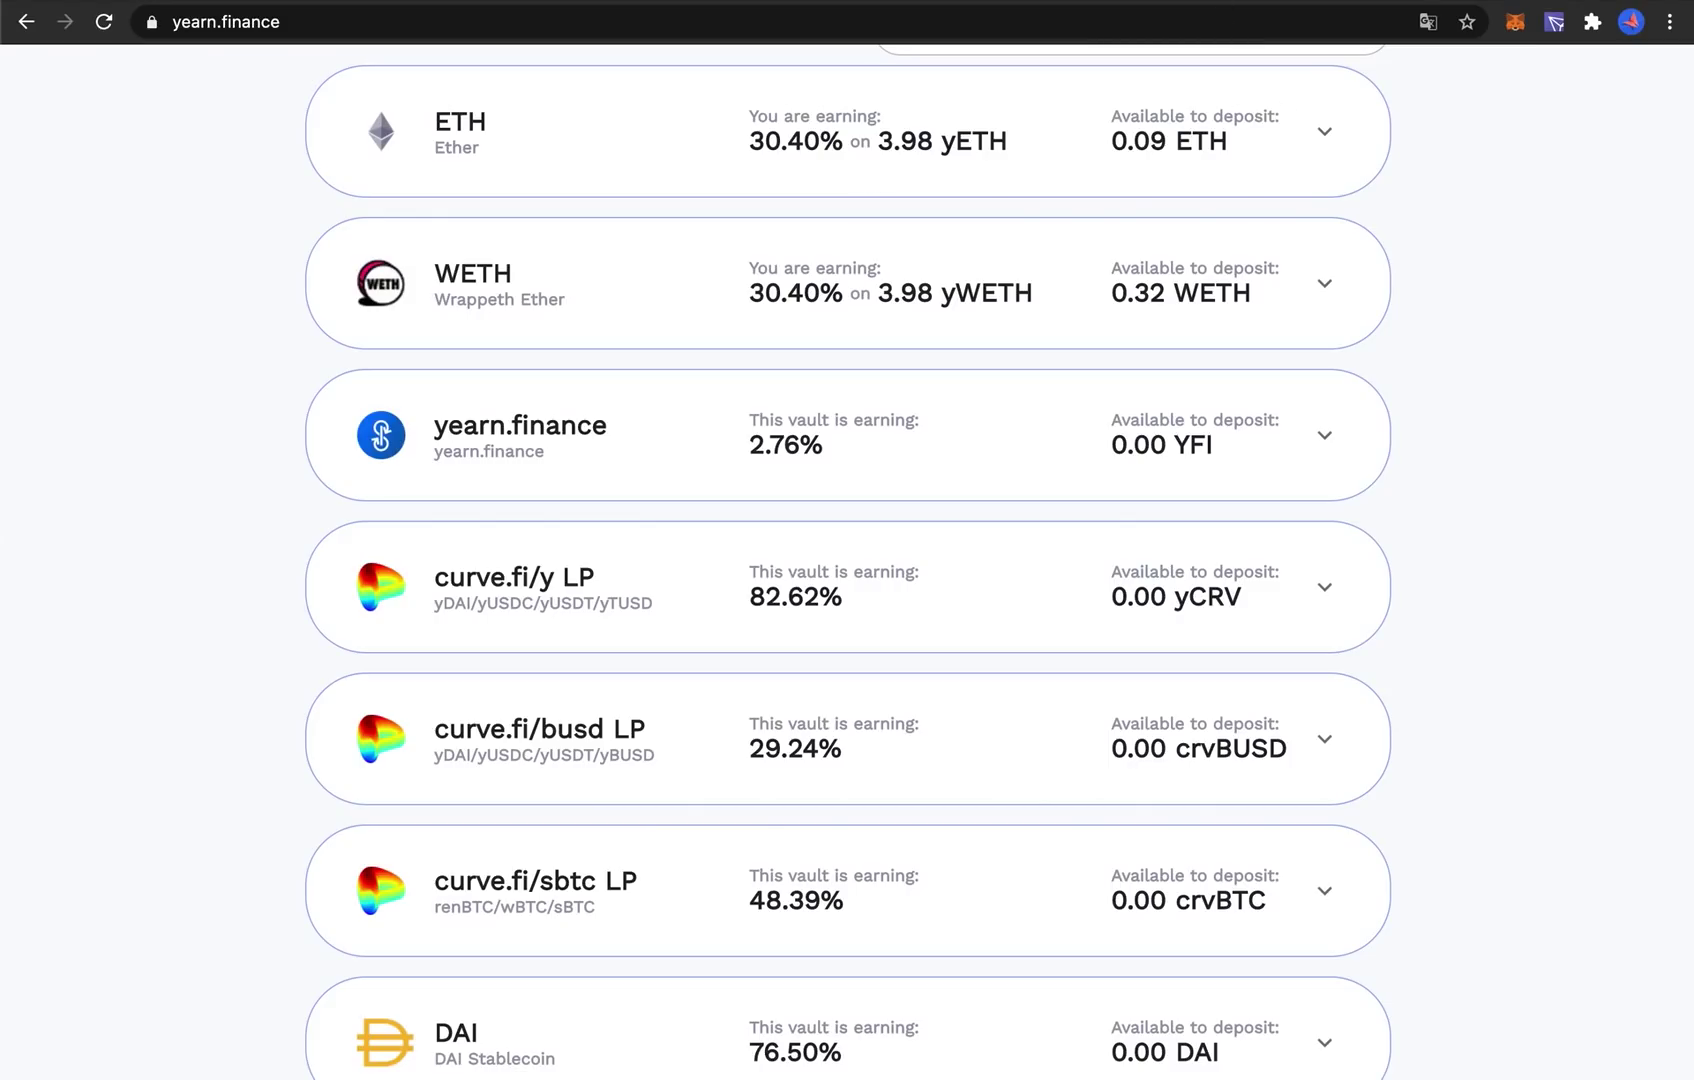
pyautogui.press('super+bracketleft')
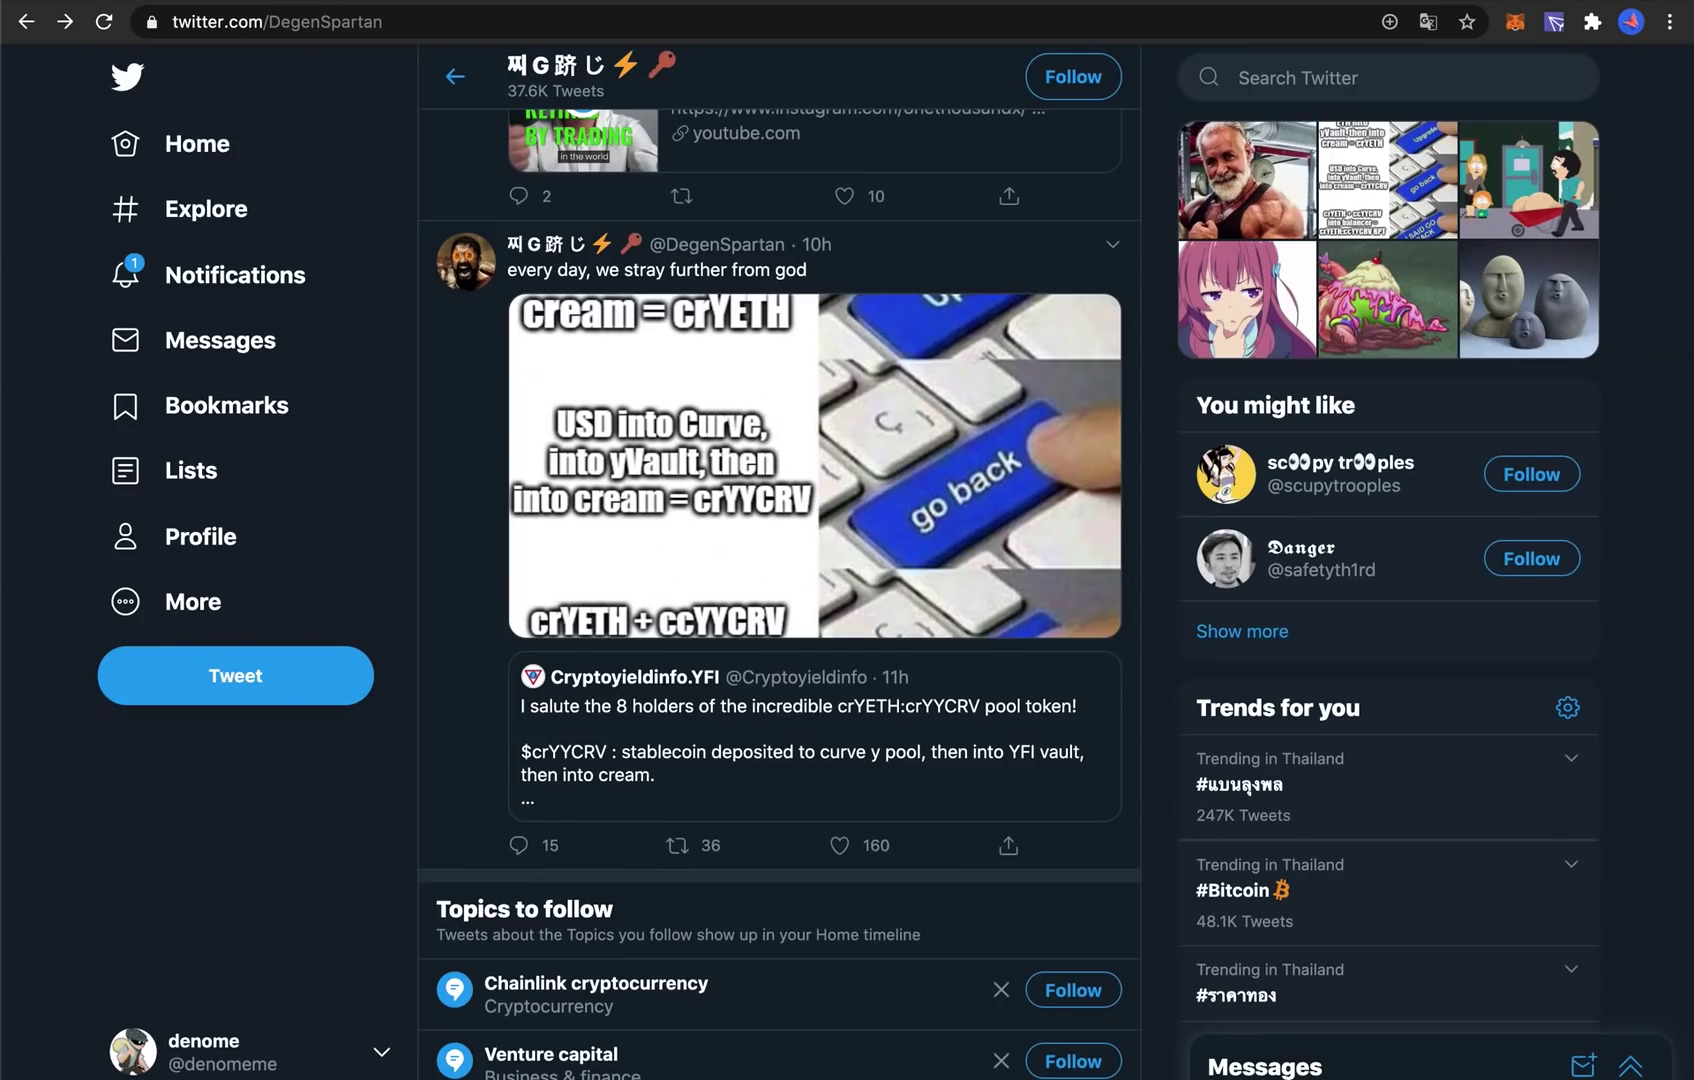
pyautogui.hotkey('ctrl', 'Tab')
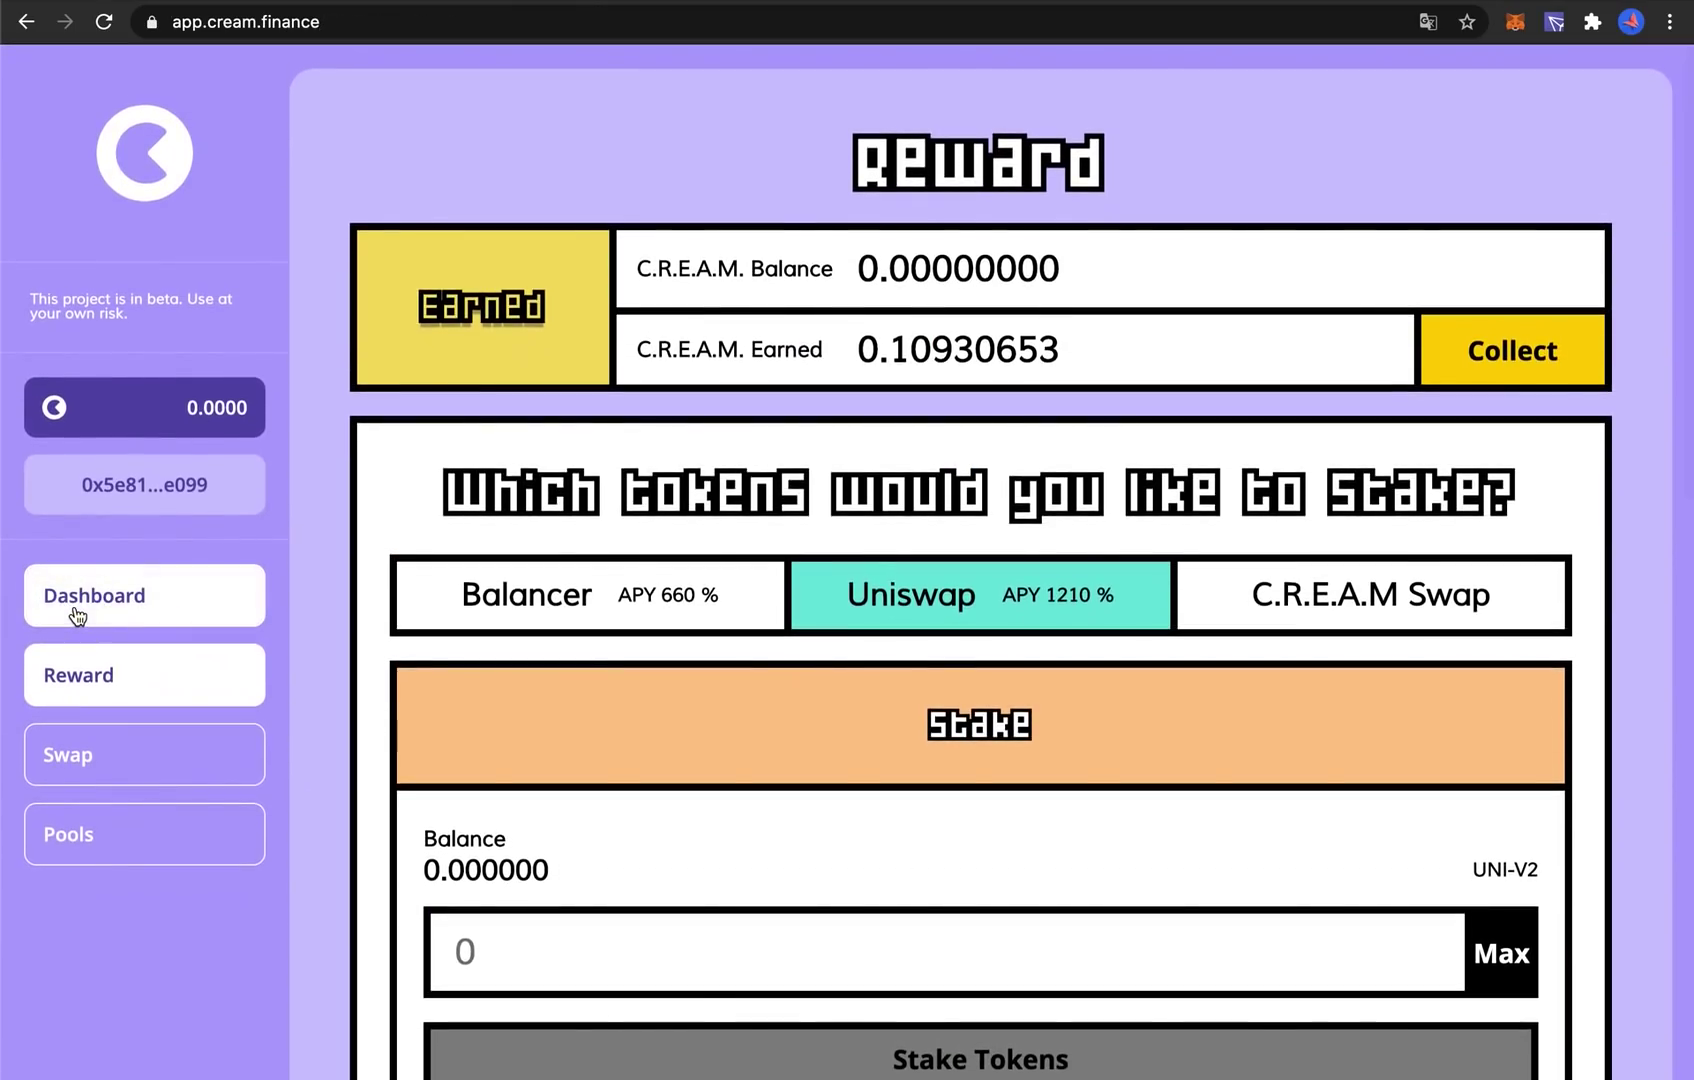
pyautogui.click(77, 602)
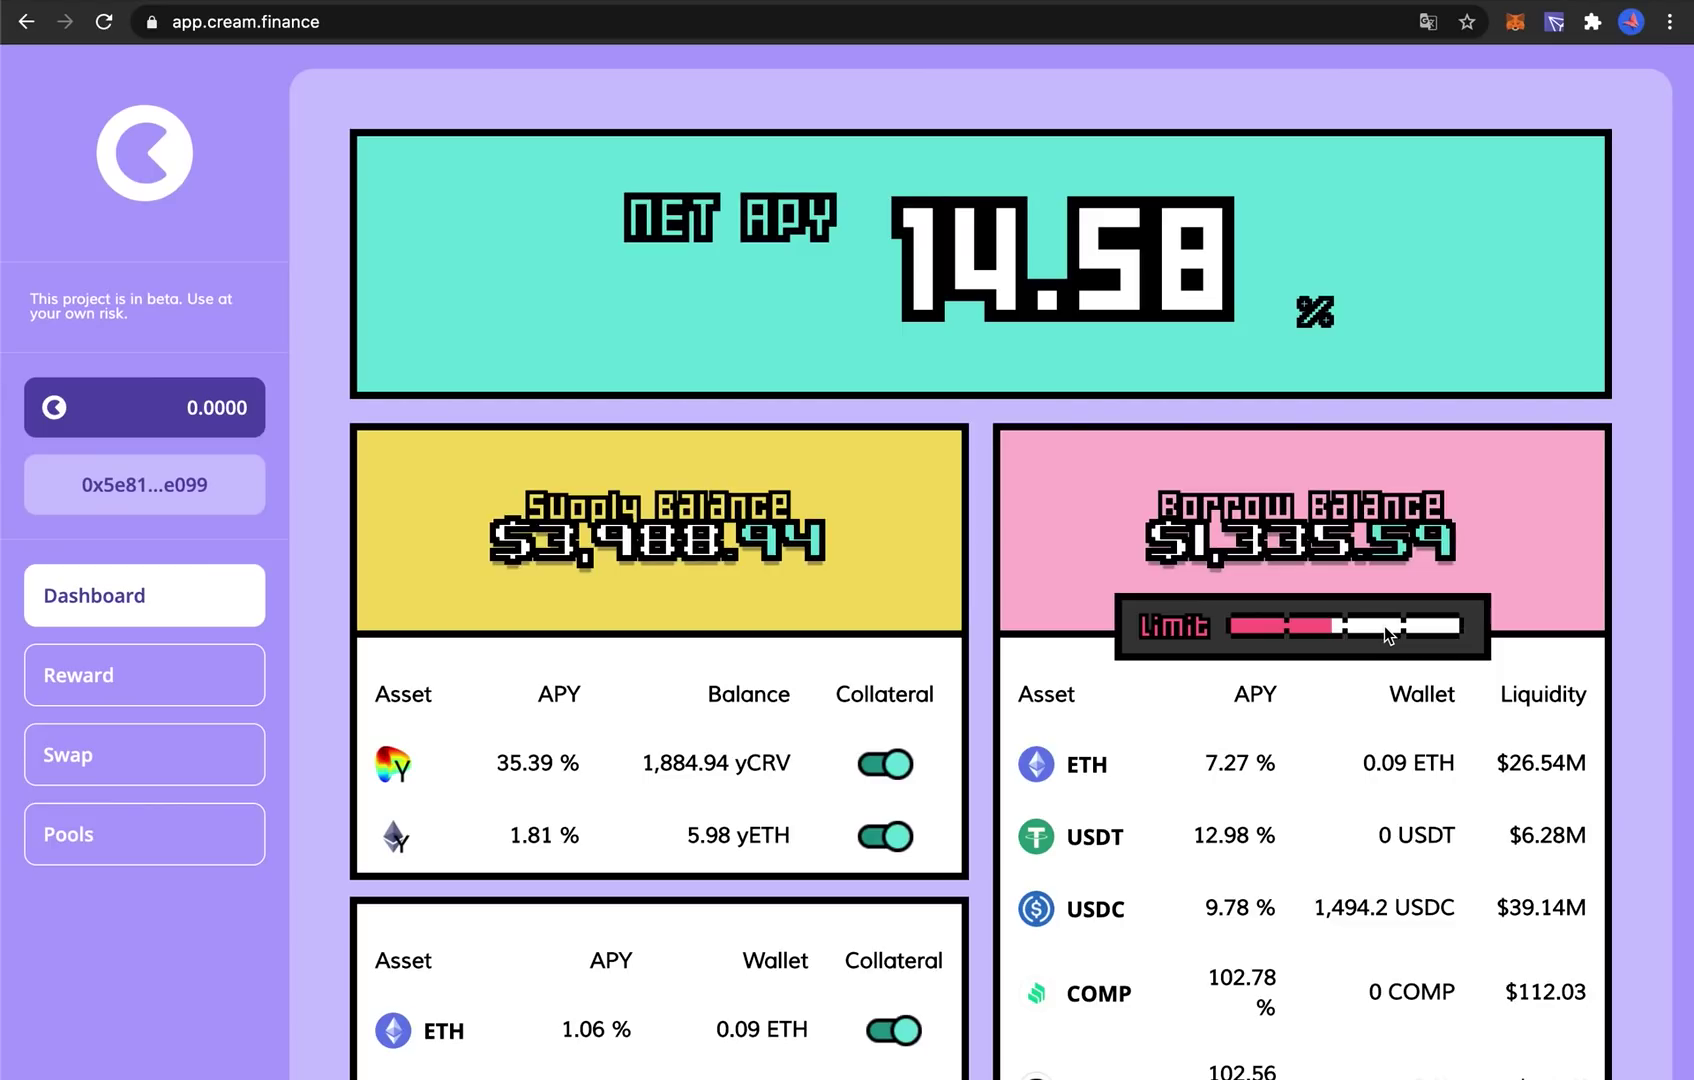
pyautogui.scroll(-2, 1384, 626)
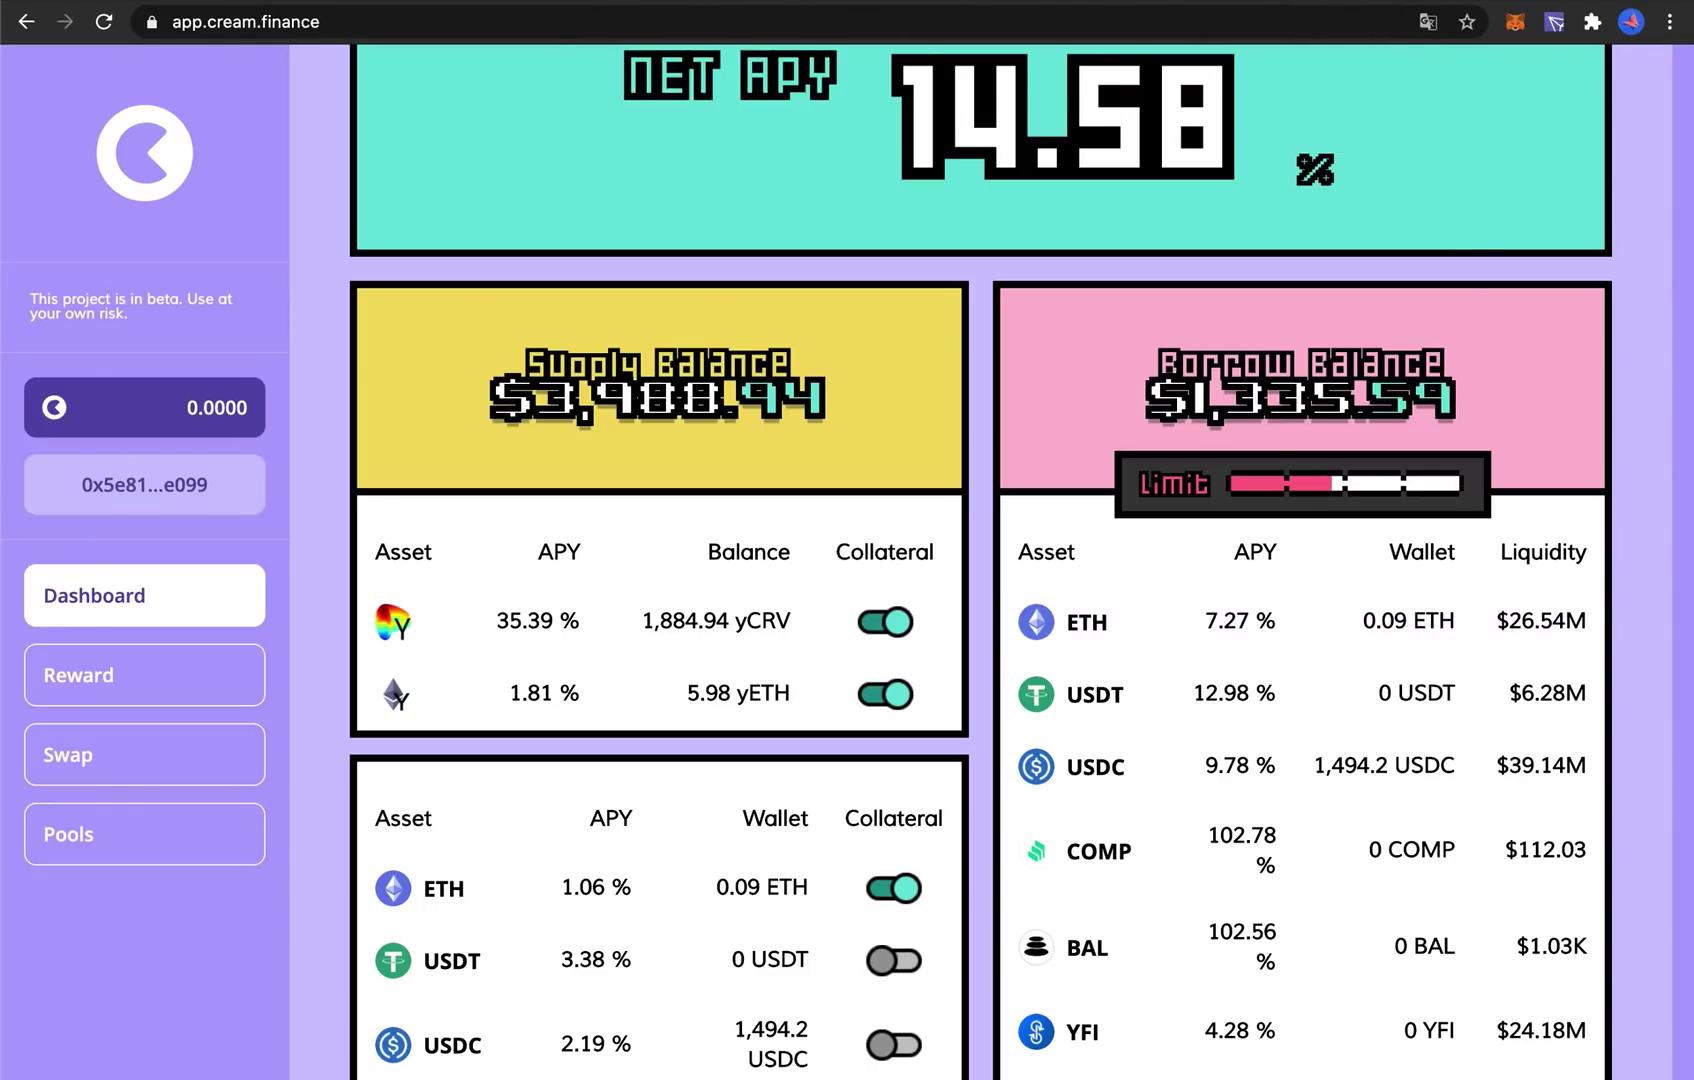
# Switch to Cream Finance's Medium profile and look through its posts from the July announcement up to the latest one.
pyautogui.click(733, 2)
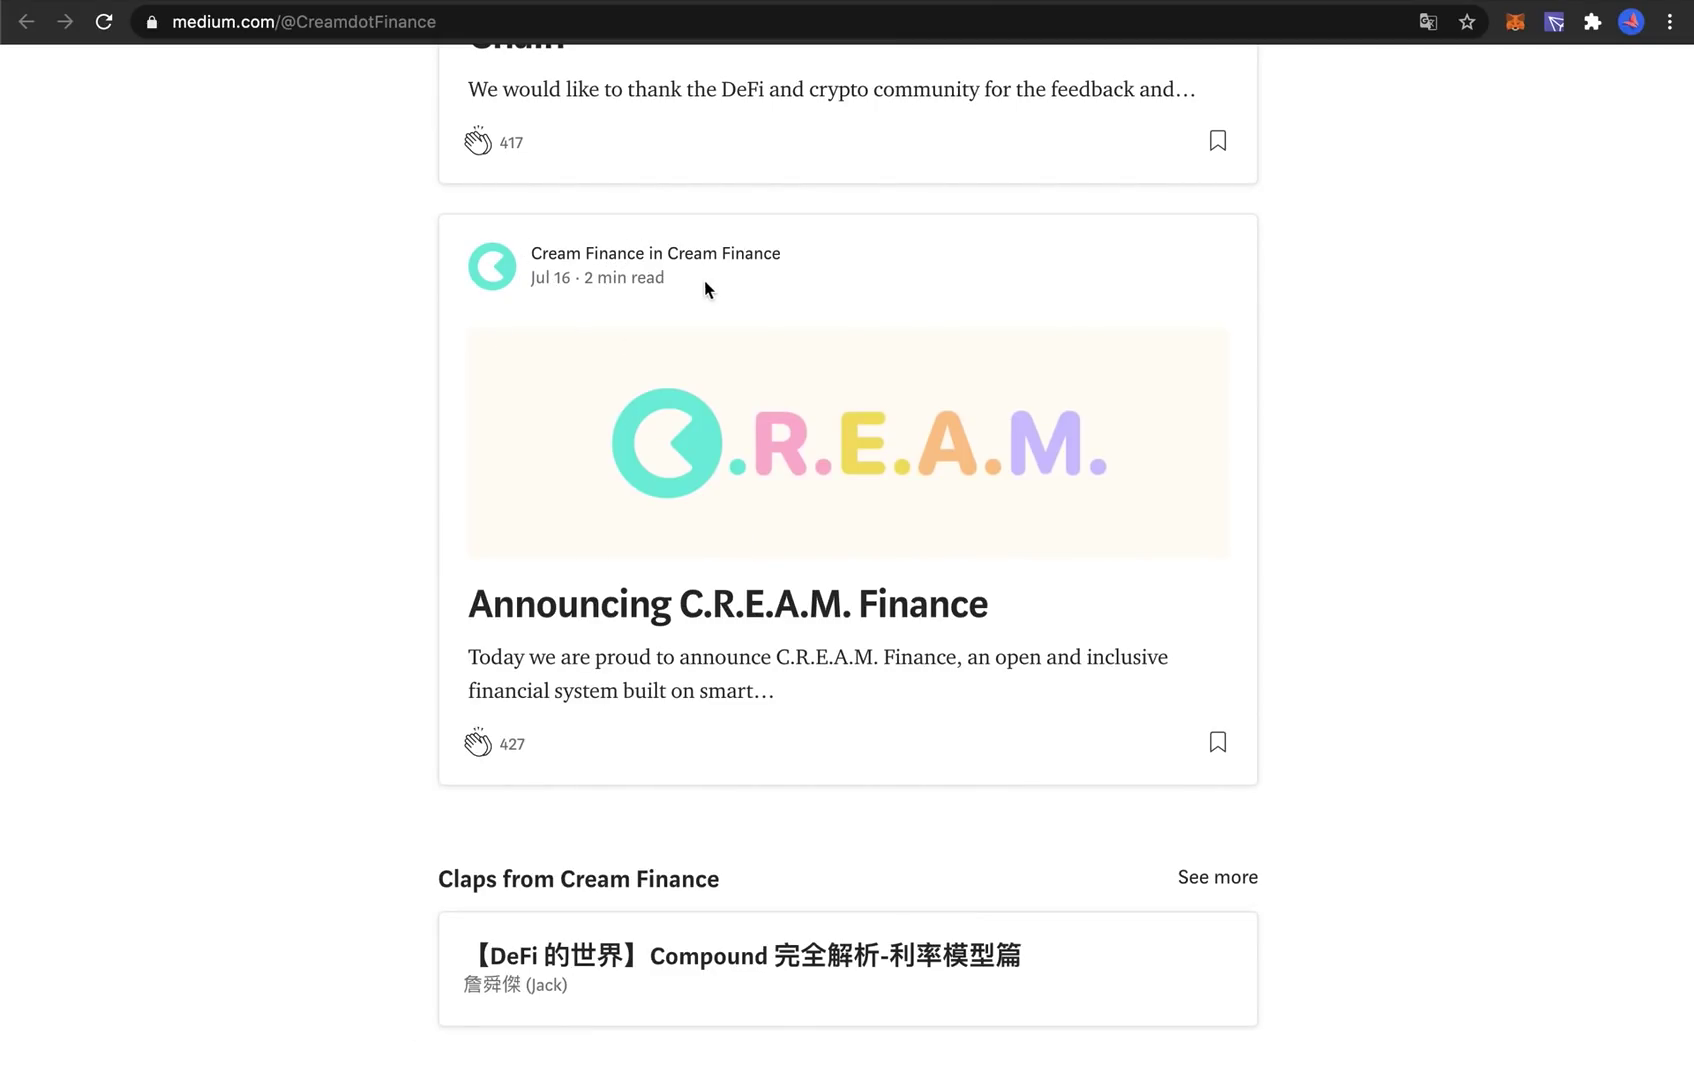
pyautogui.scroll(6, 1001, 560)
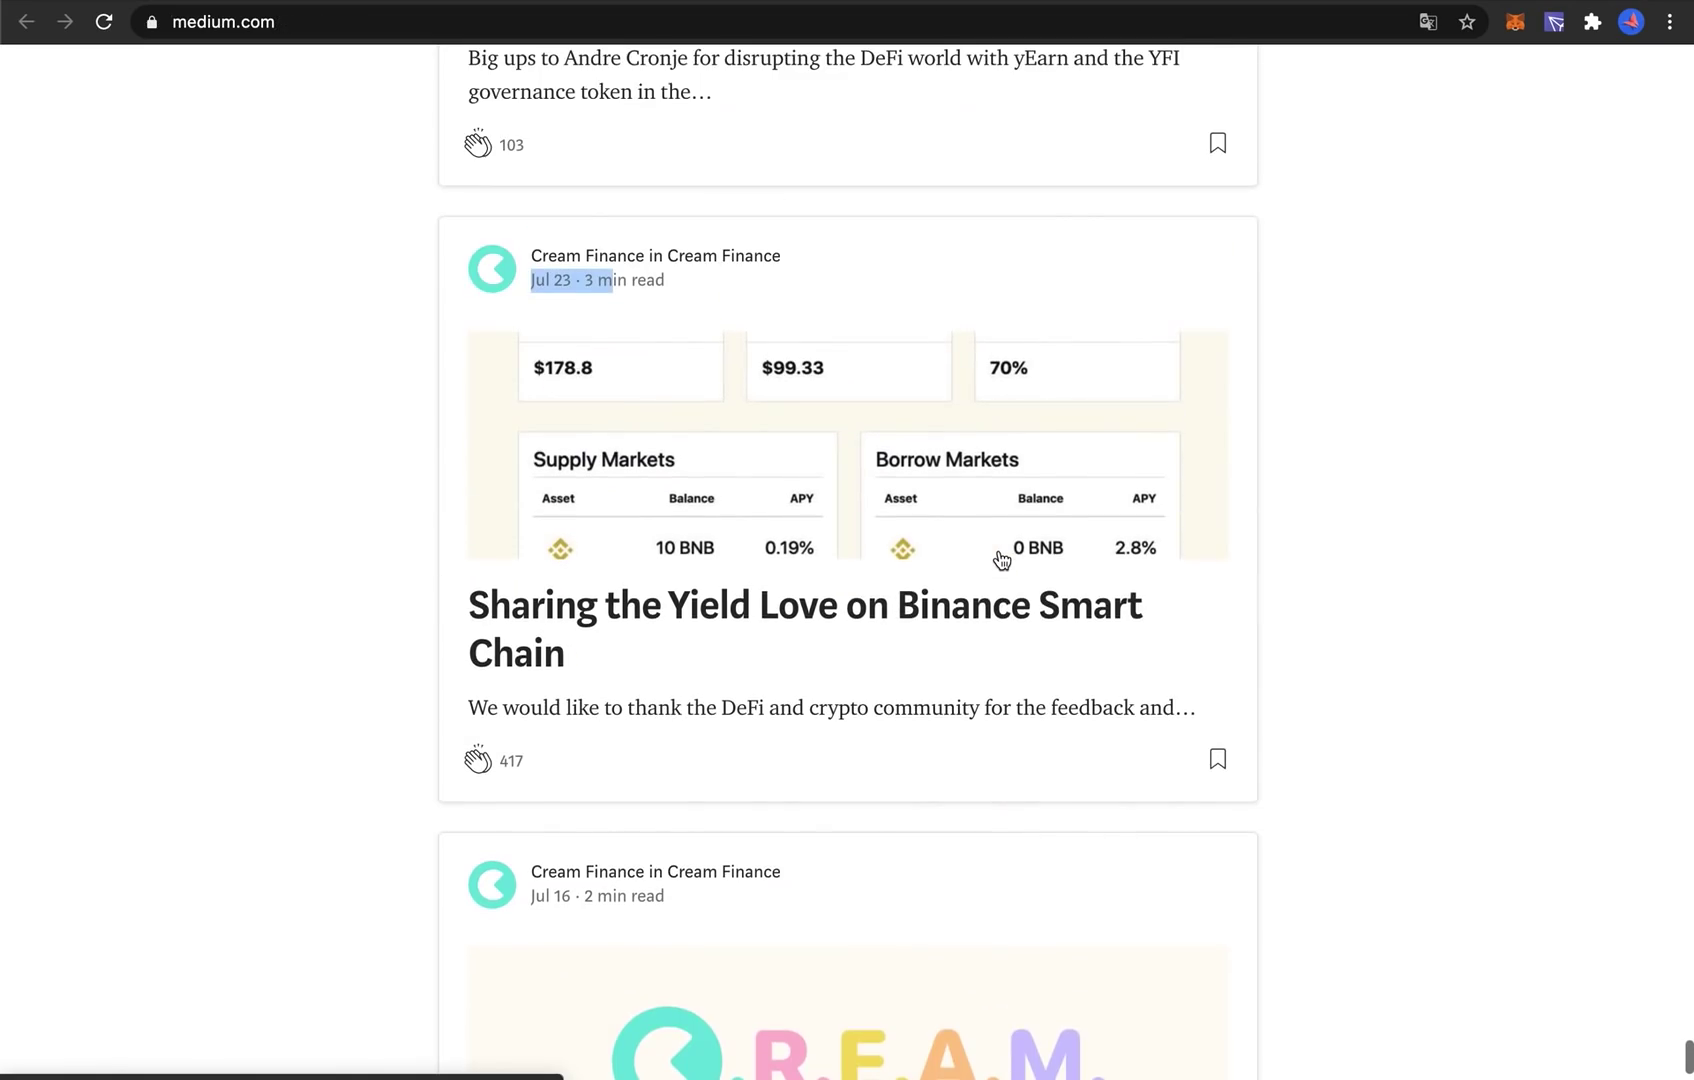
pyautogui.scroll(20, 1001, 560)
pyautogui.scroll(20, 1001, 560)
pyautogui.scroll(20, 1001, 560)
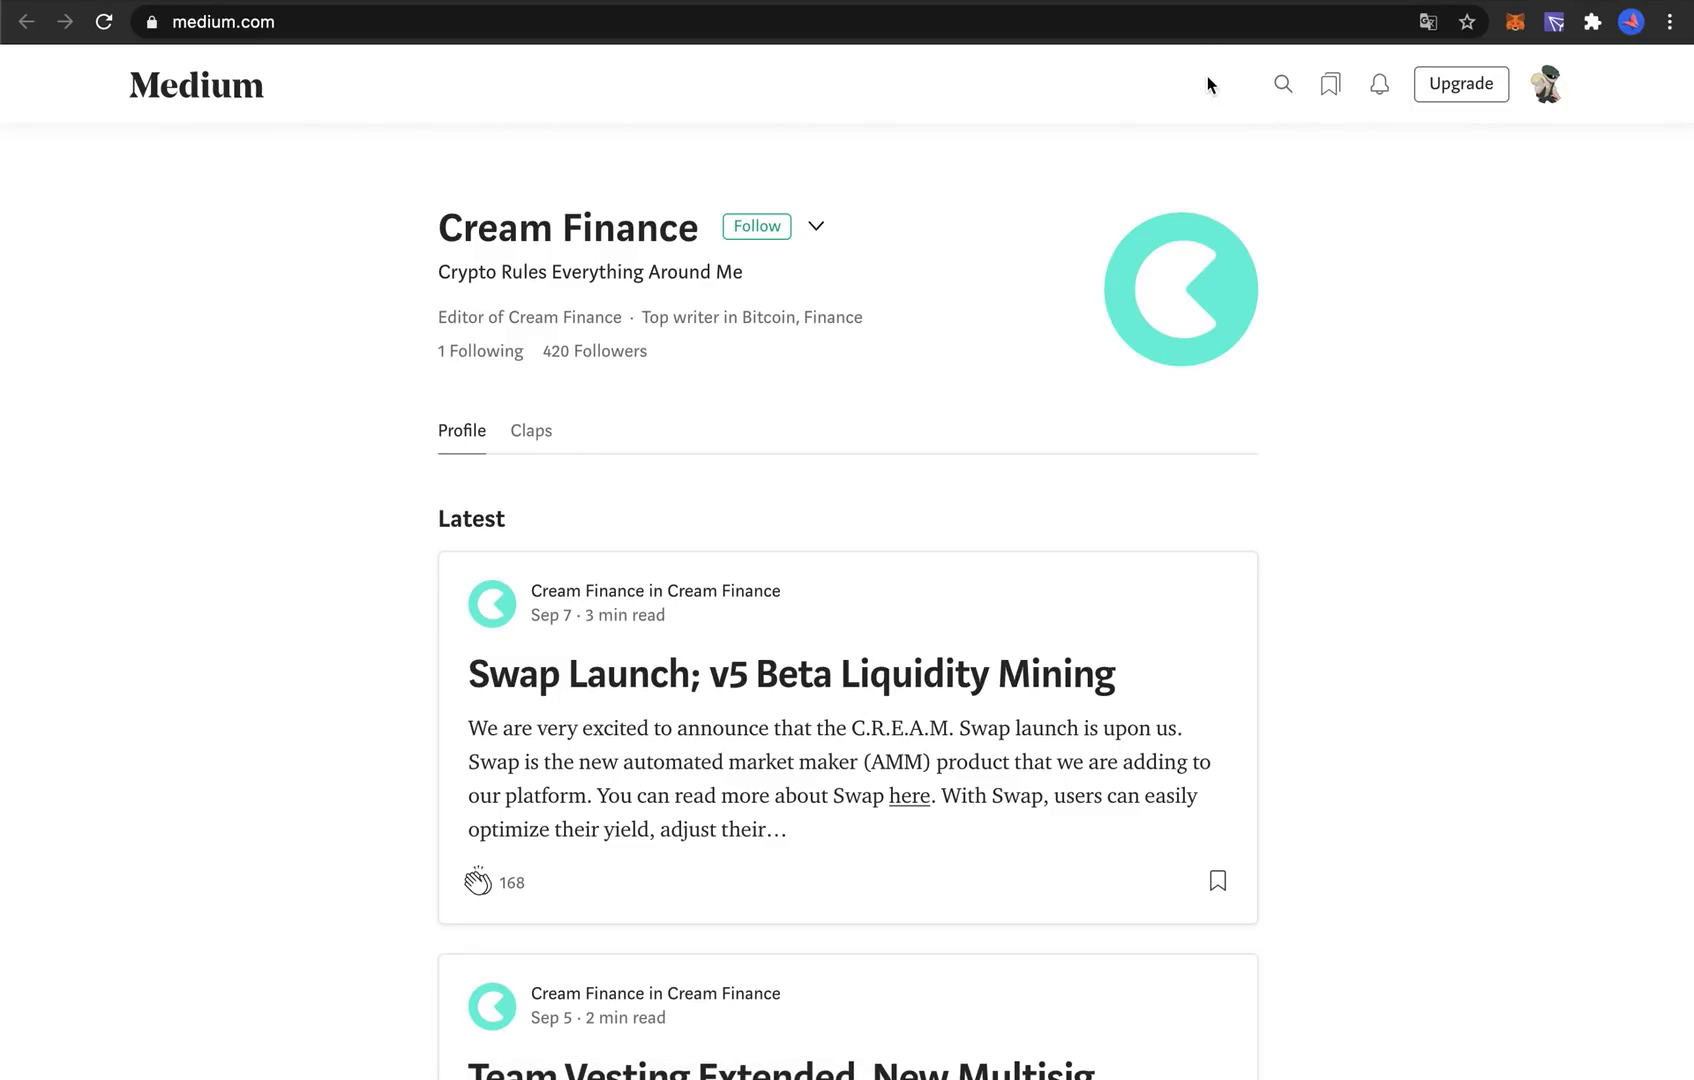
pyautogui.click(1278, 0)
pyautogui.scroll(15, 784, 284)
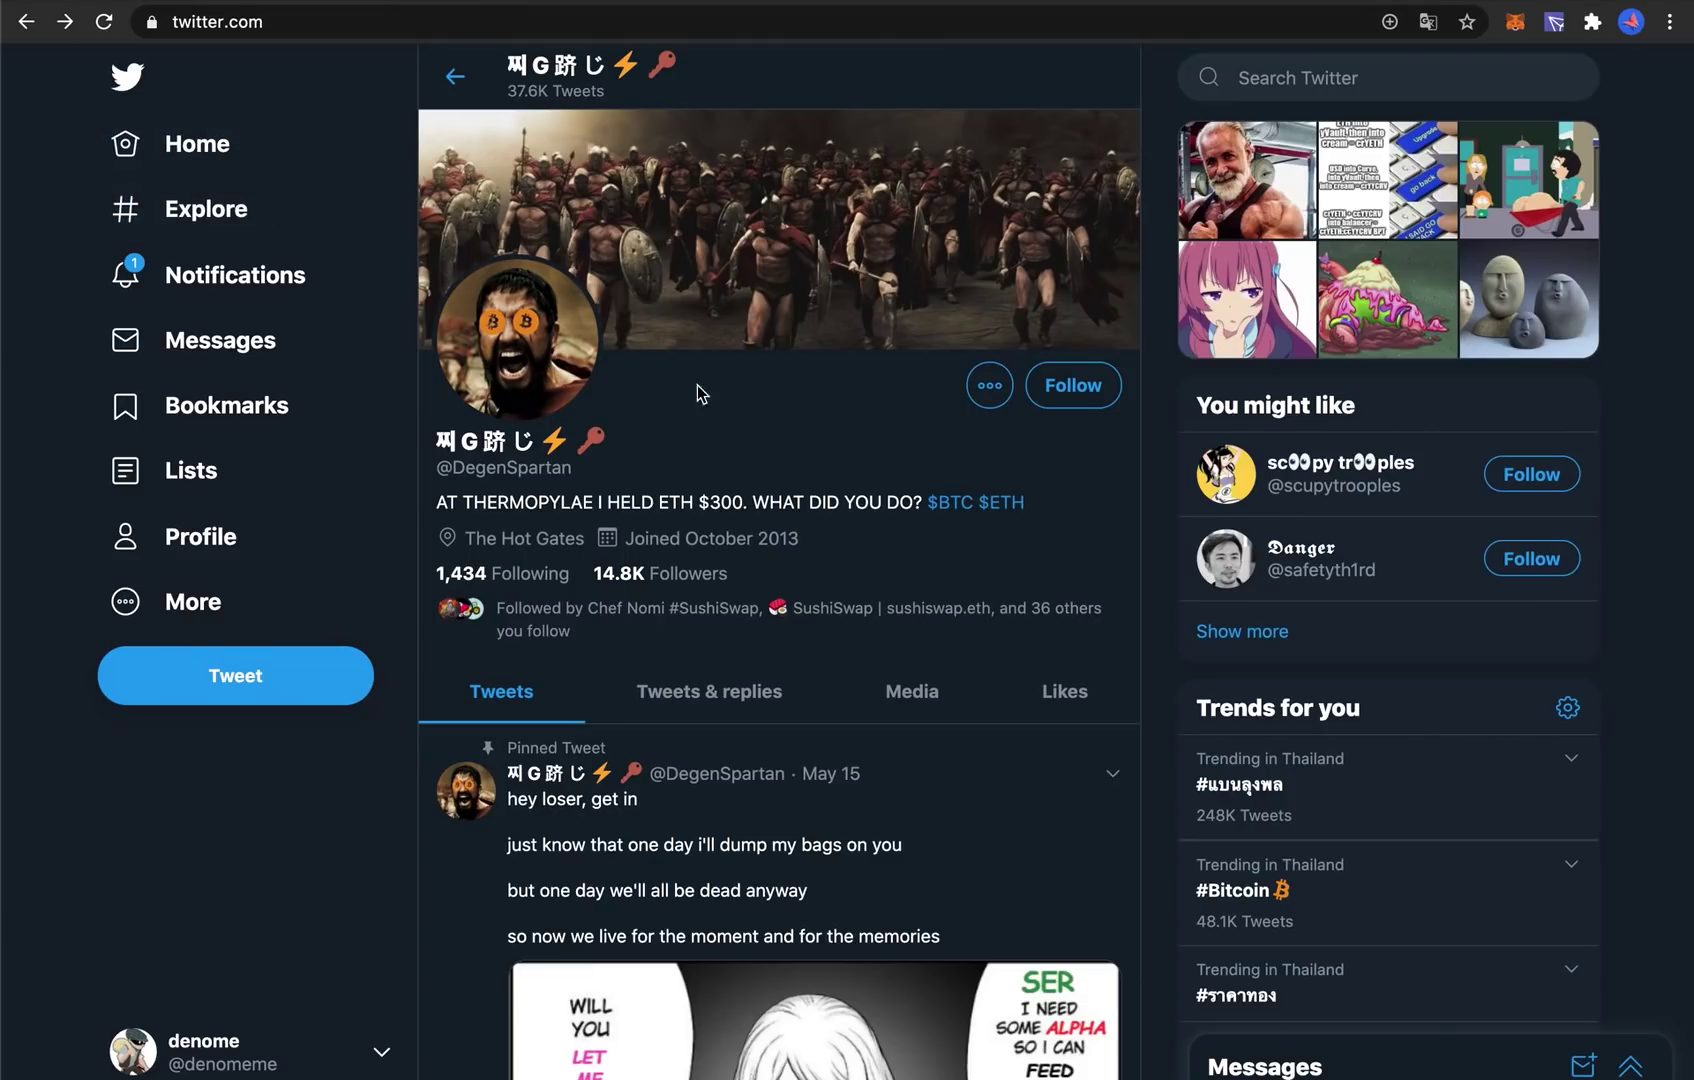
pyautogui.scroll(-12, 665, 575)
pyautogui.scroll(10, 685, 259)
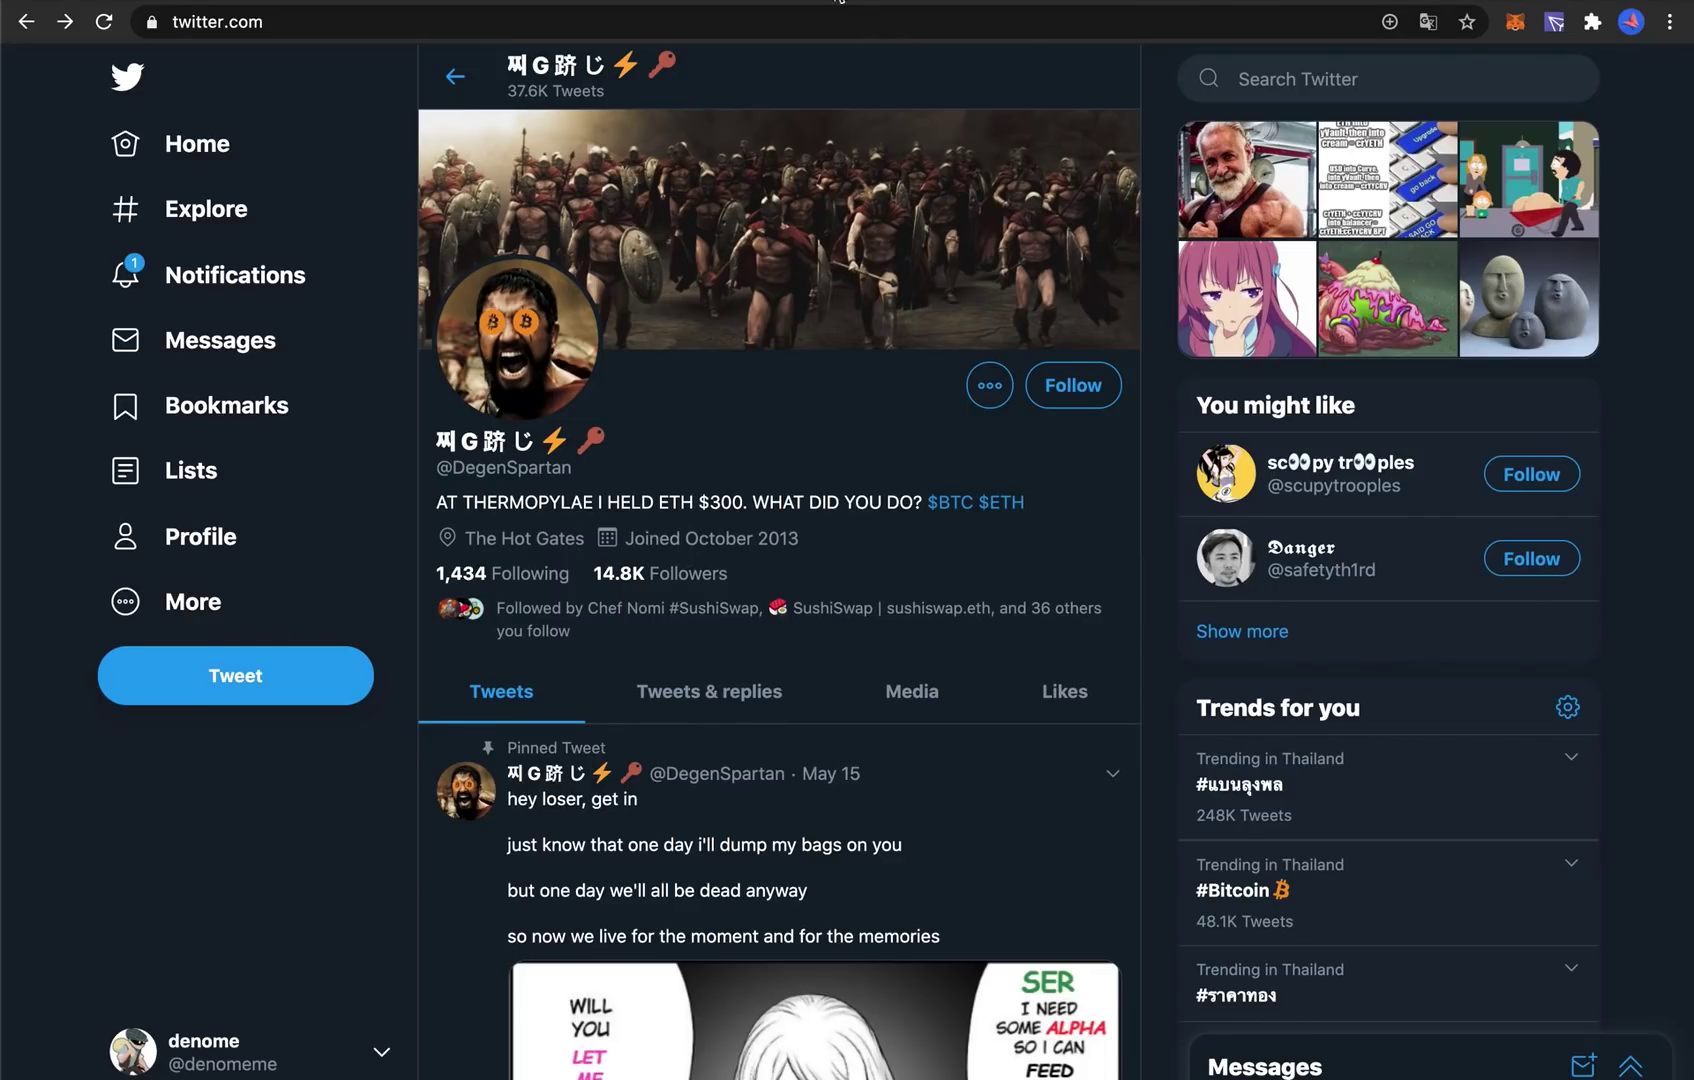
pyautogui.hotkey('alt', 'Left')
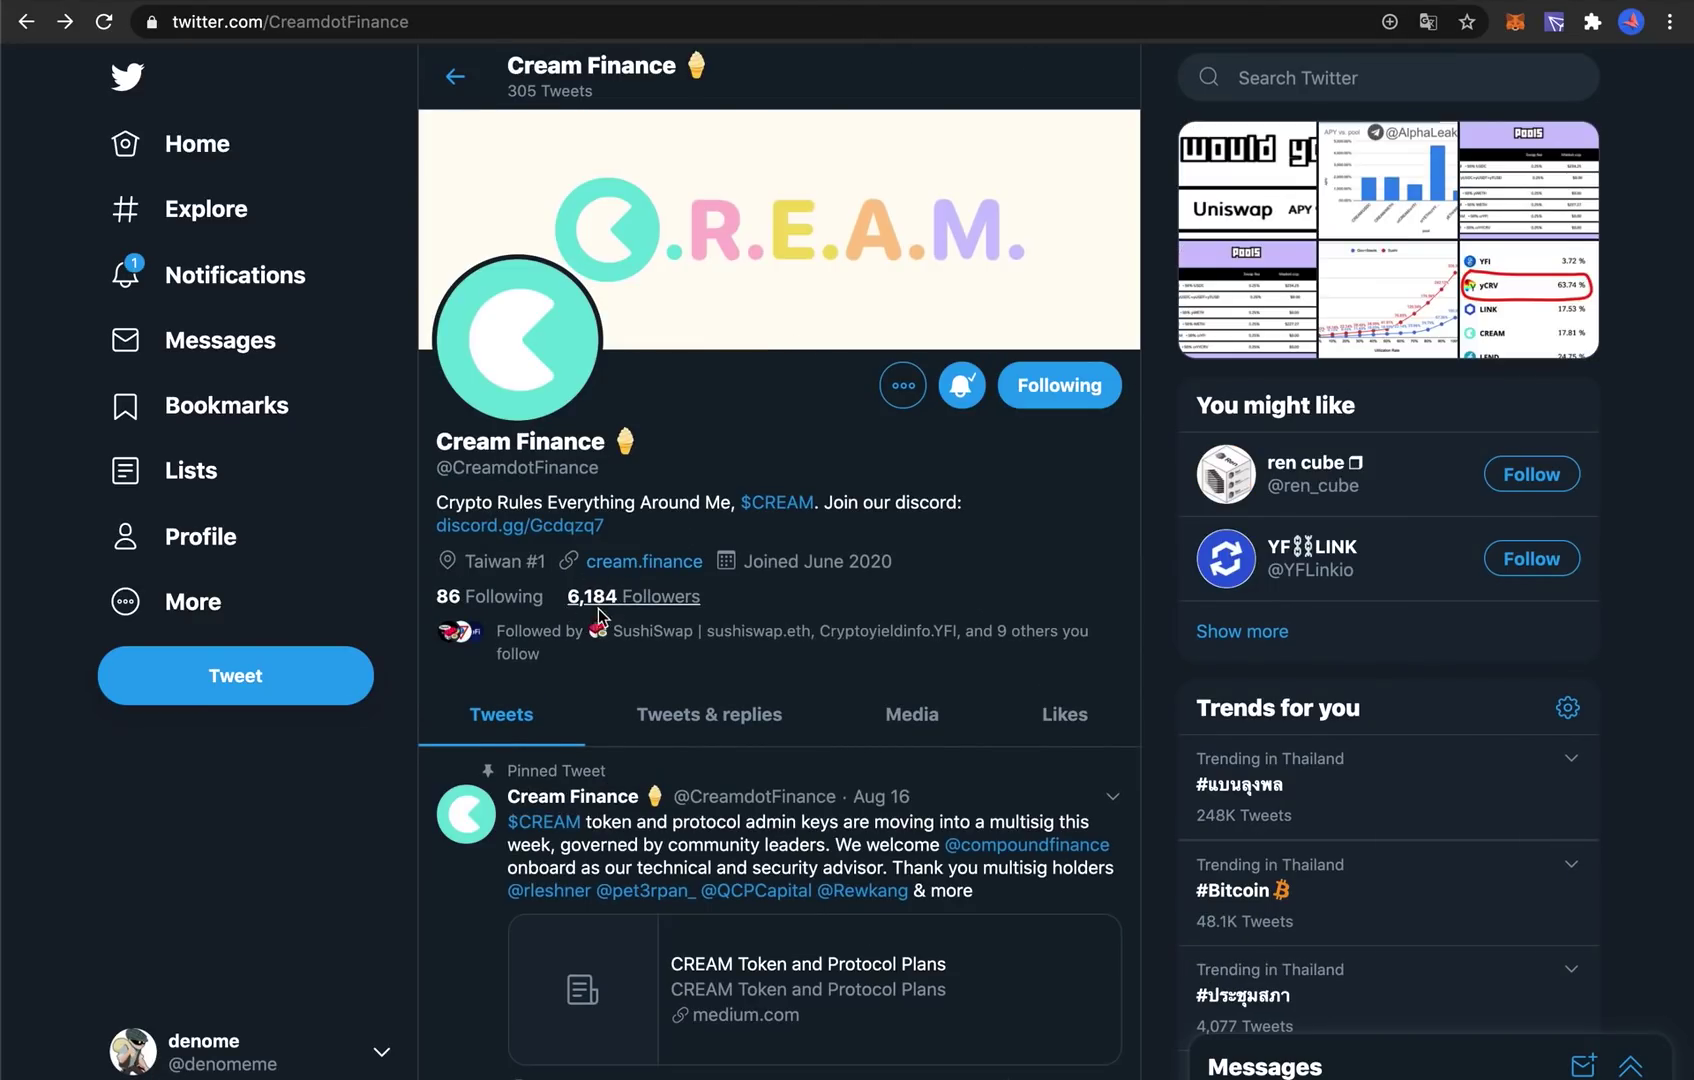
pyautogui.scroll(-9, 802, 541)
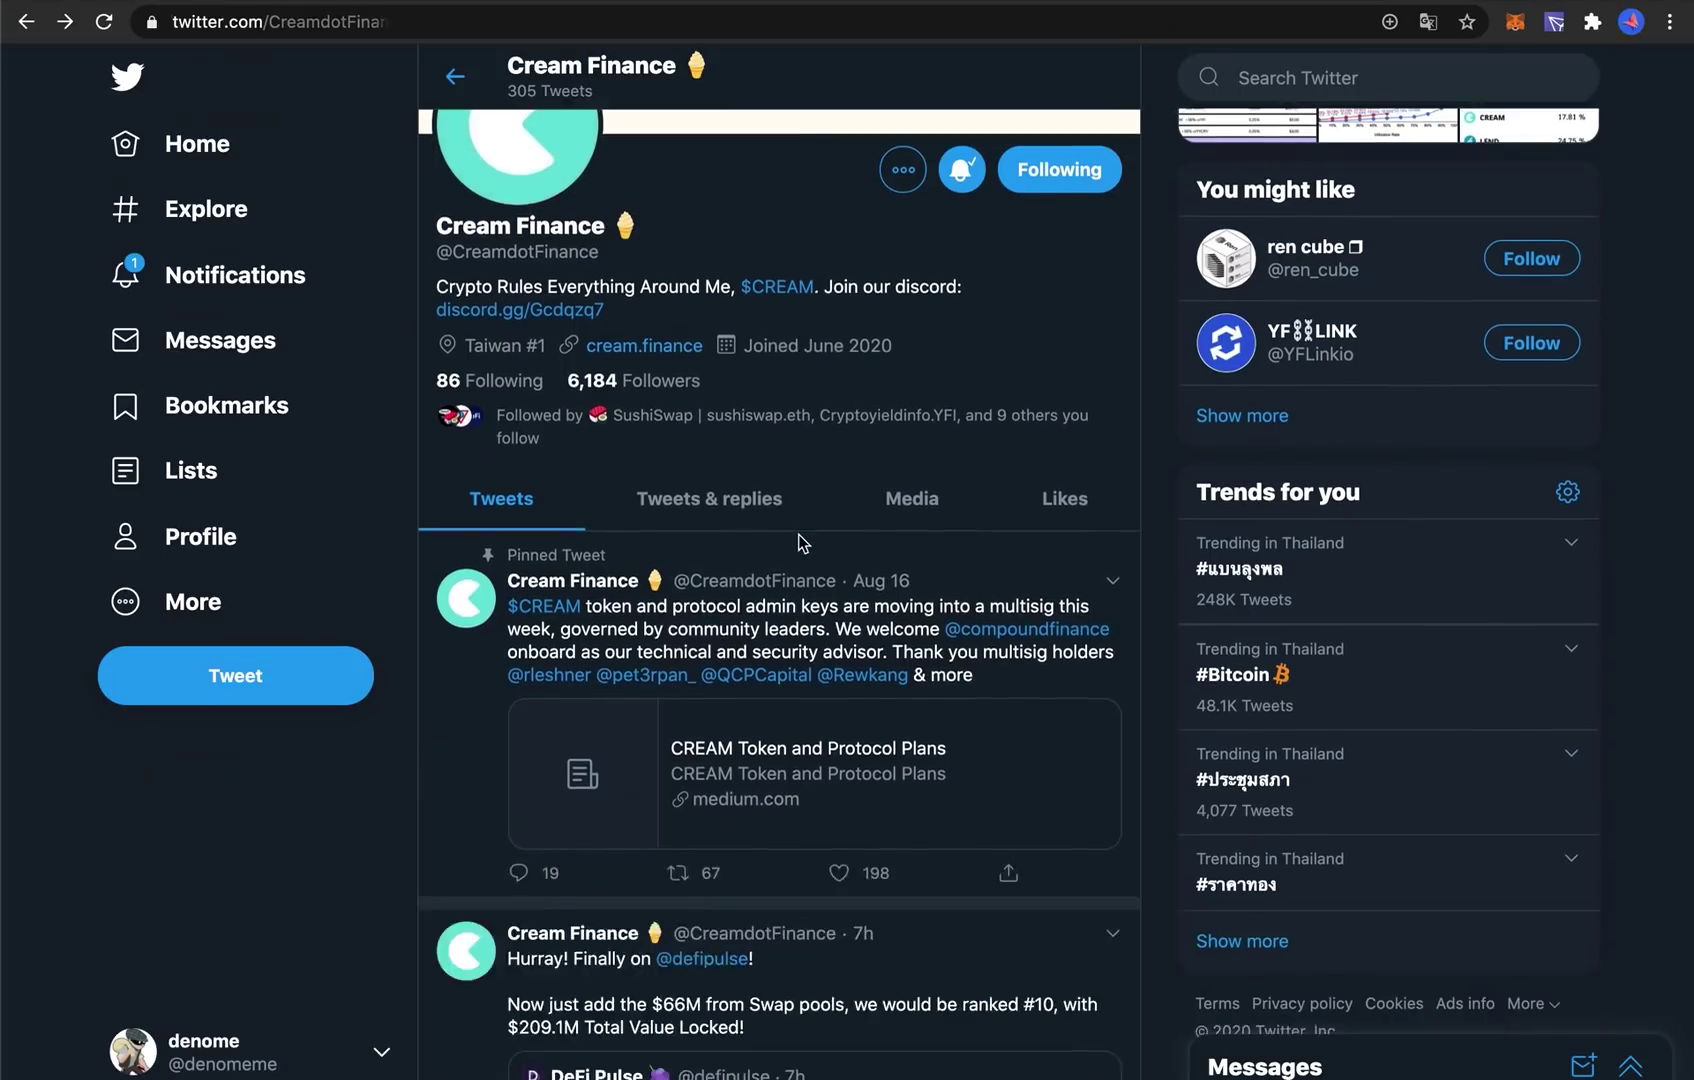
pyautogui.scroll(-3, 538, 553)
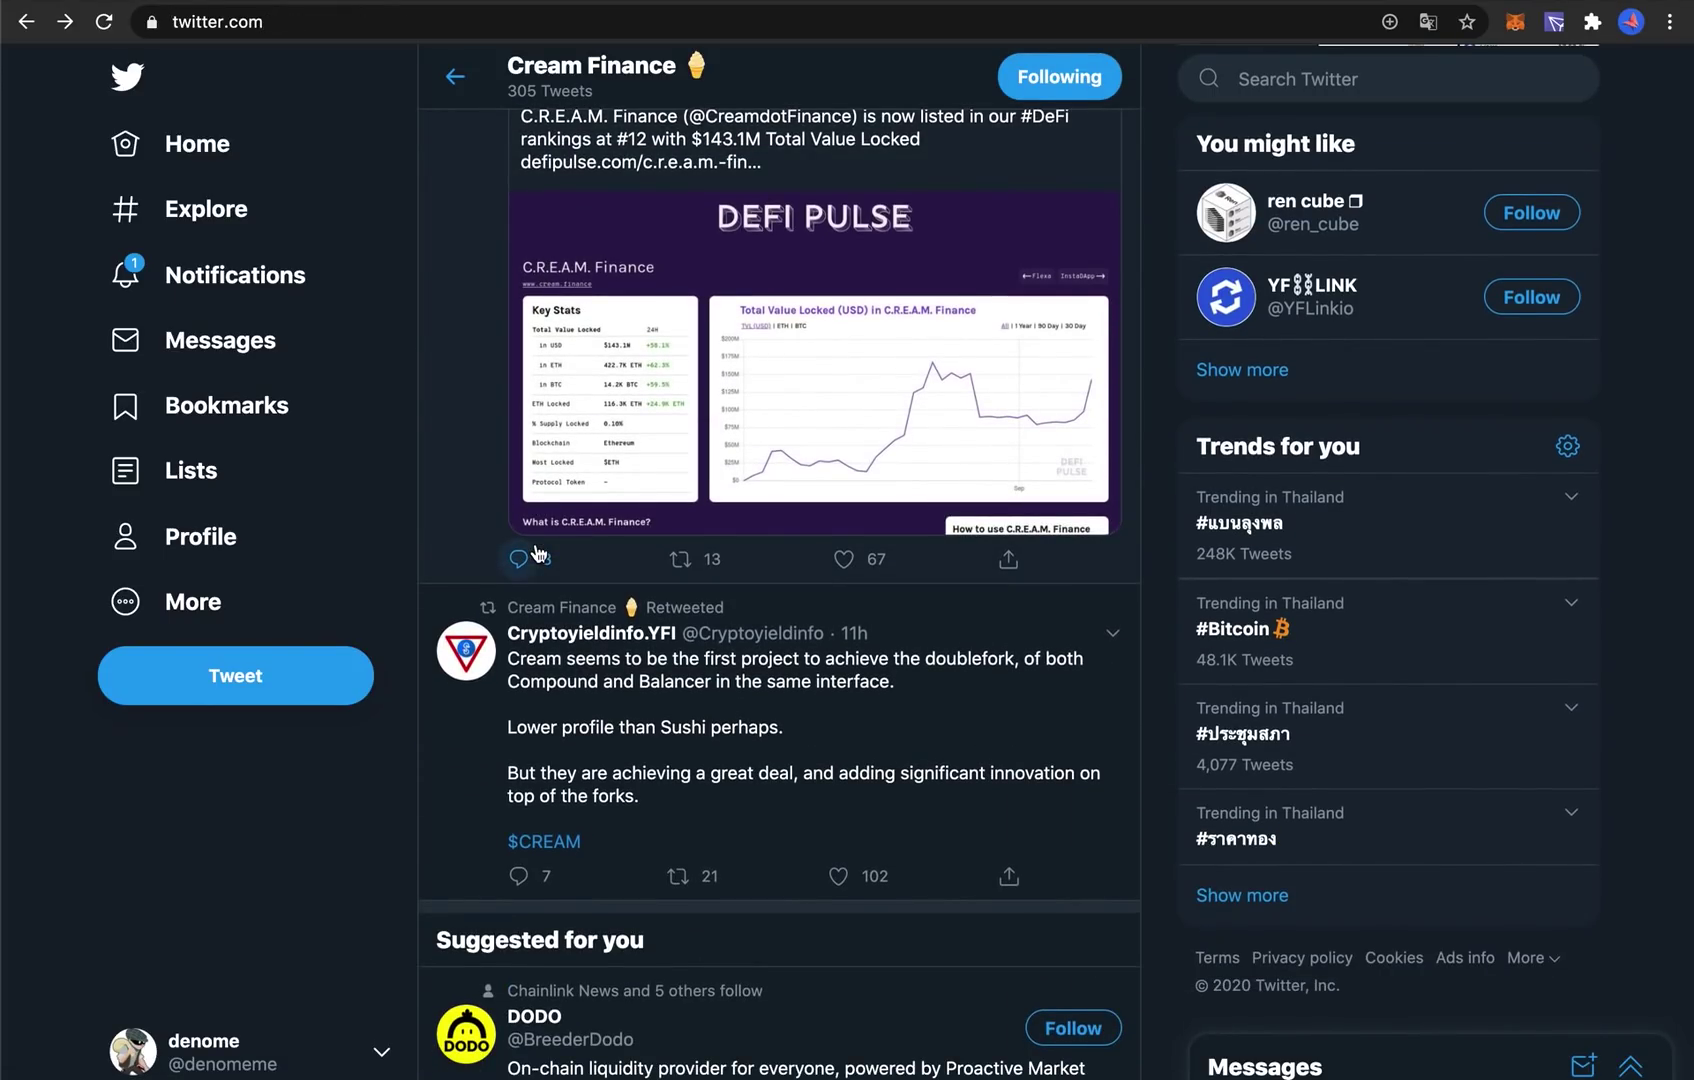
pyautogui.scroll(-5, 873, 514)
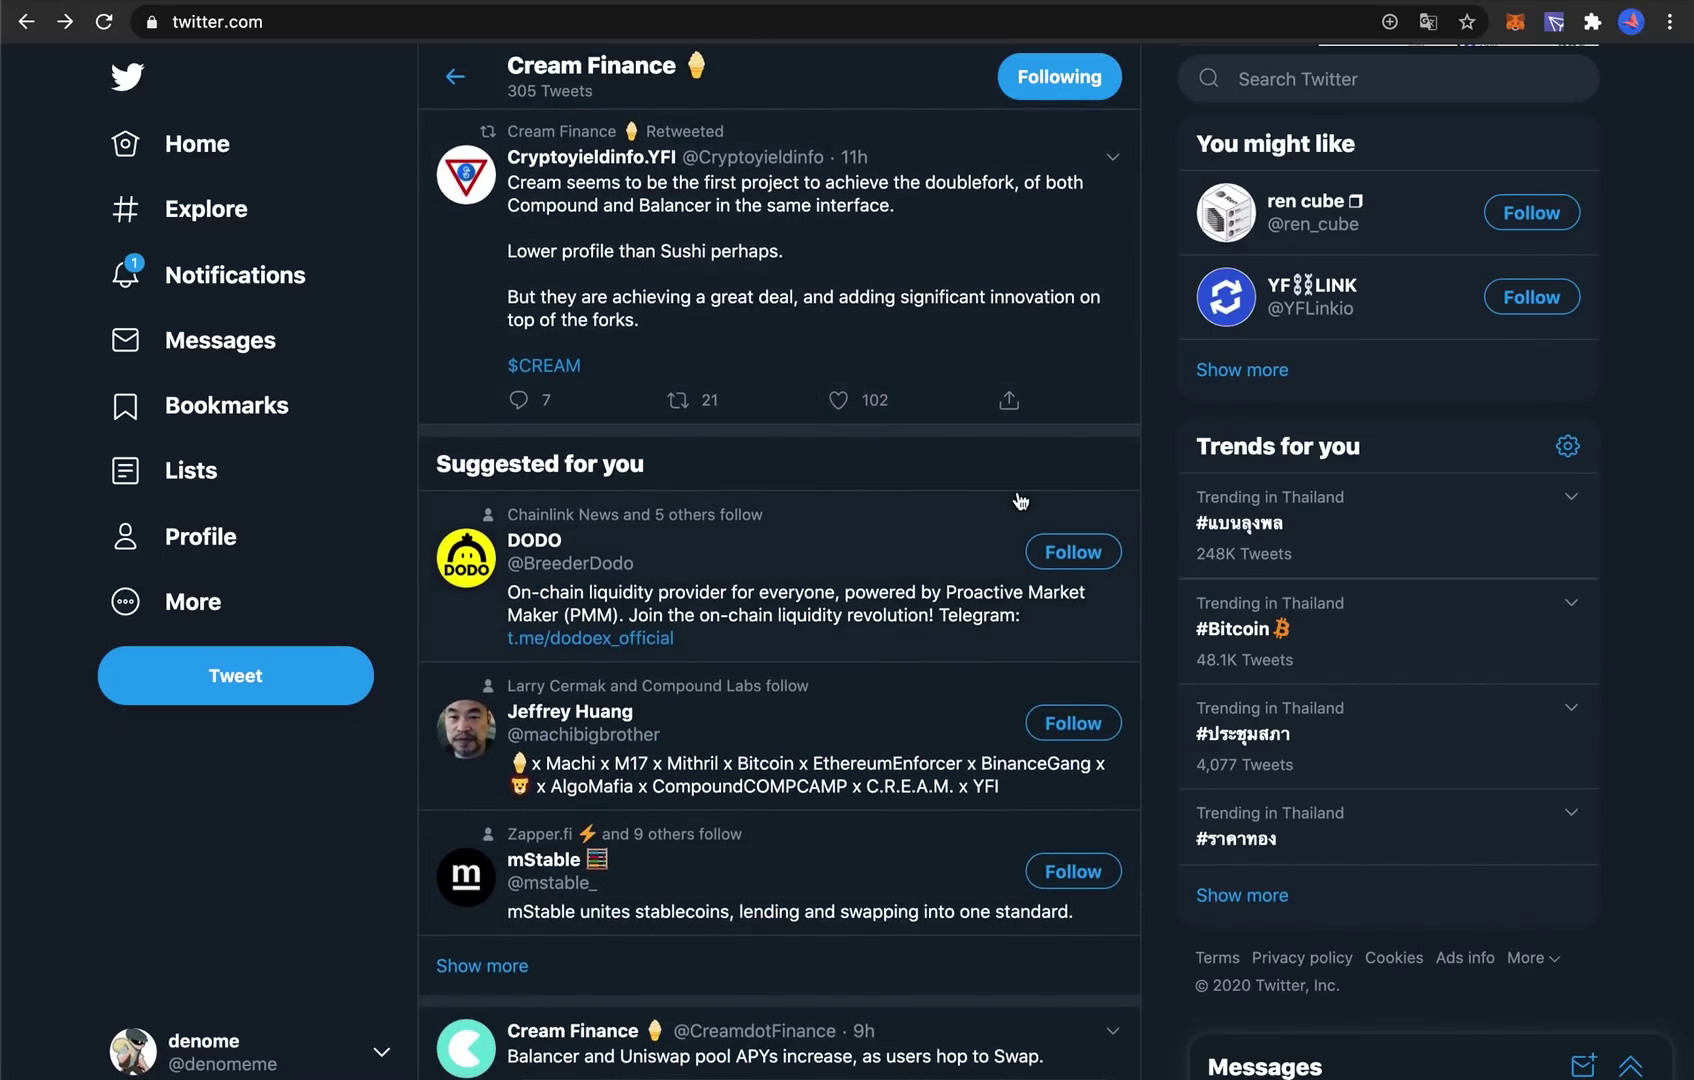